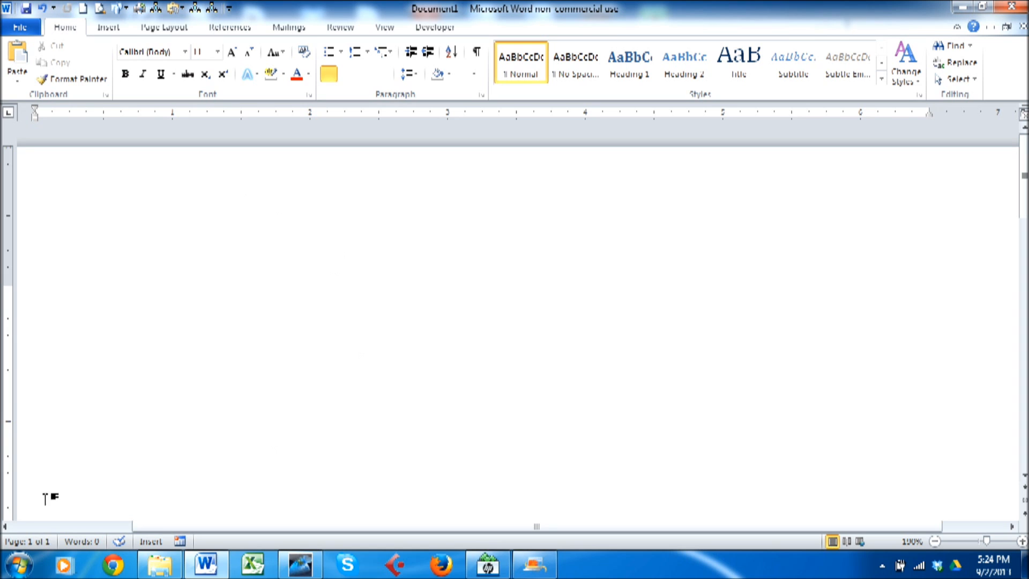
Launch Microsoft Word 2010 from the Start menu's Microsoft Office folder to get a blank document.
click(16, 565)
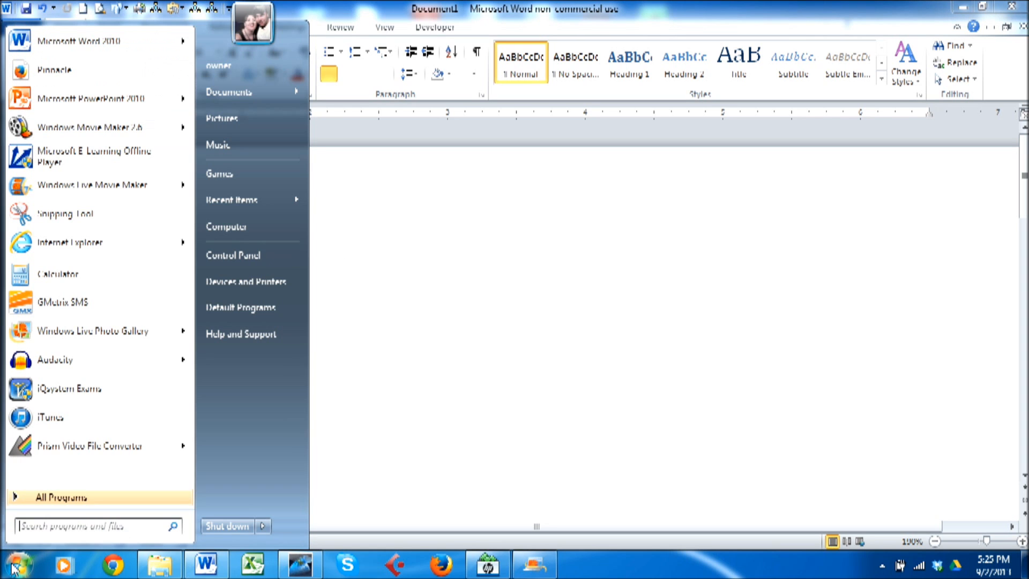
click(39, 503)
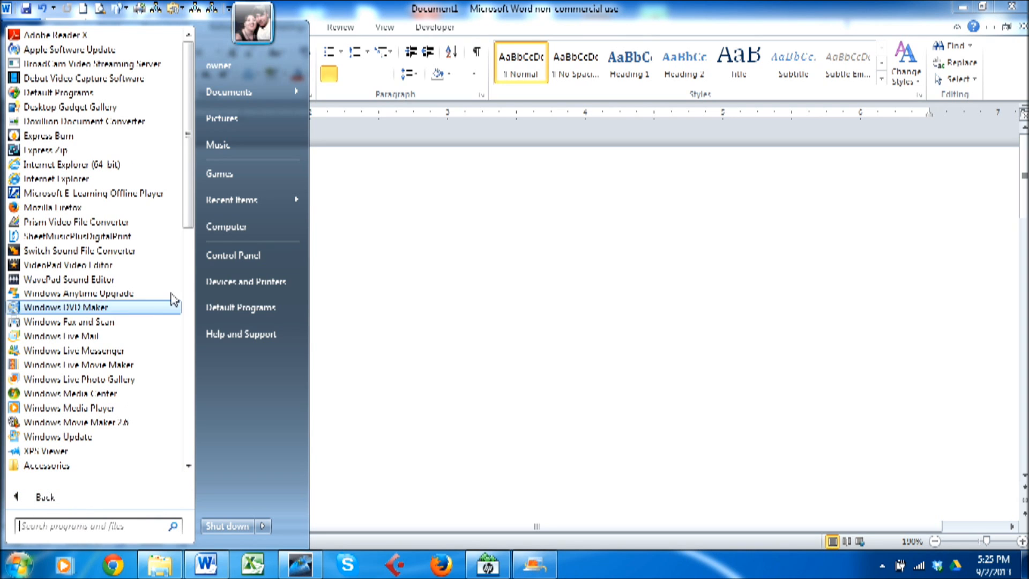
click(102, 527)
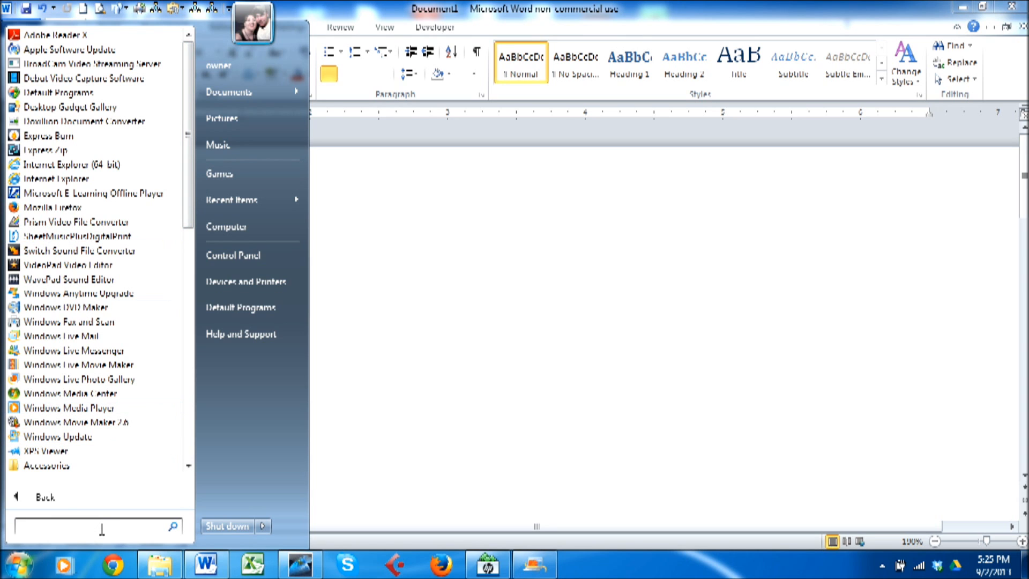
text(word)
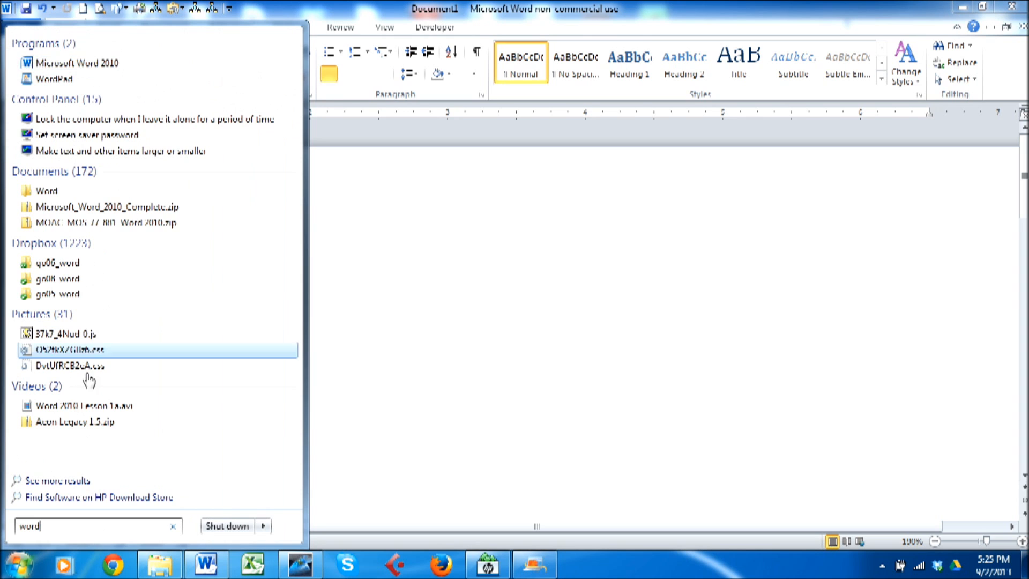
key(ctrl+a)
key(BackSpace)
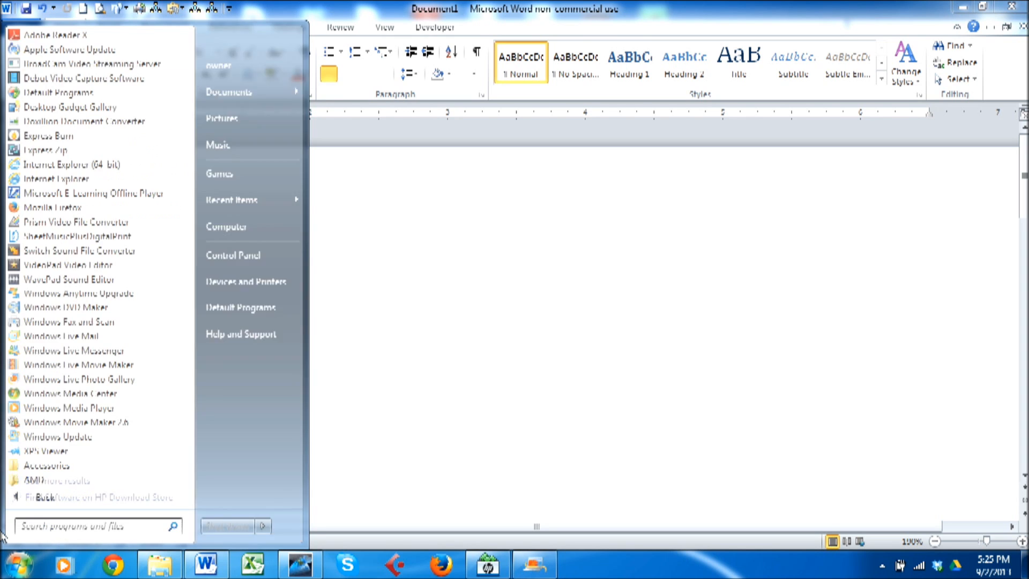
drag(192, 184, 184, 413)
click(105, 256)
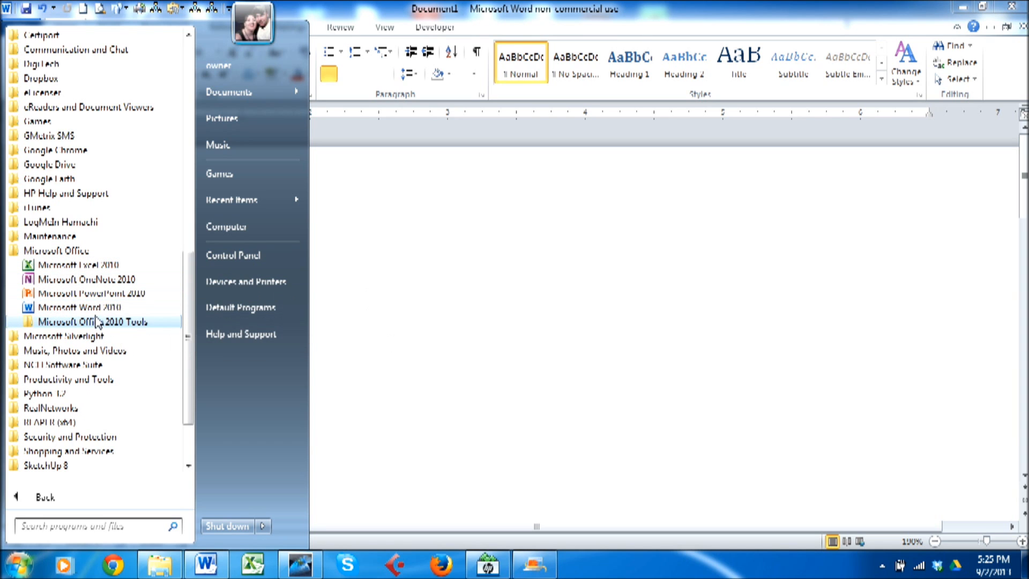
click(122, 310)
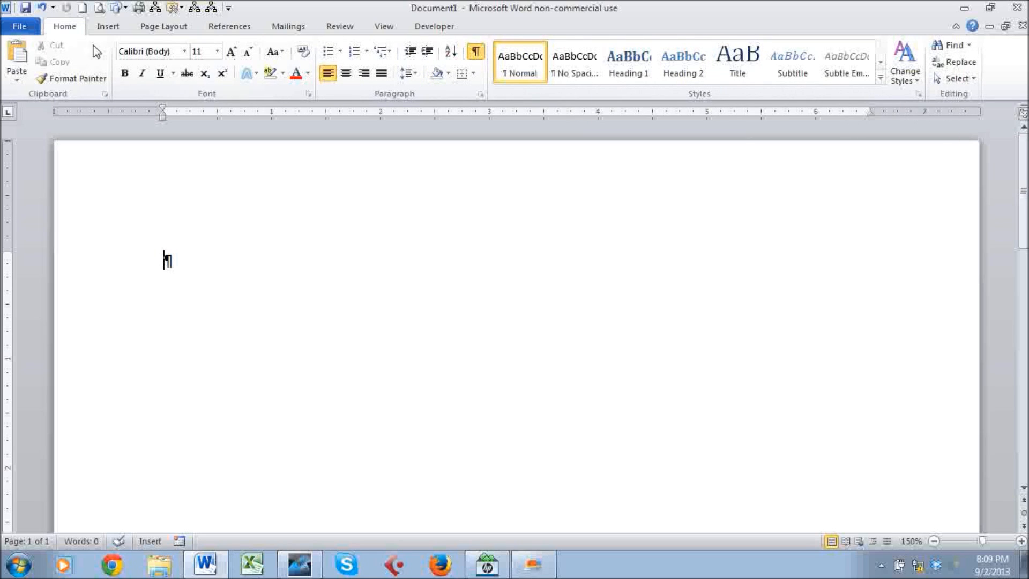
Switch the ribbon to the Insert tab's page, table and picture commands.
click(104, 30)
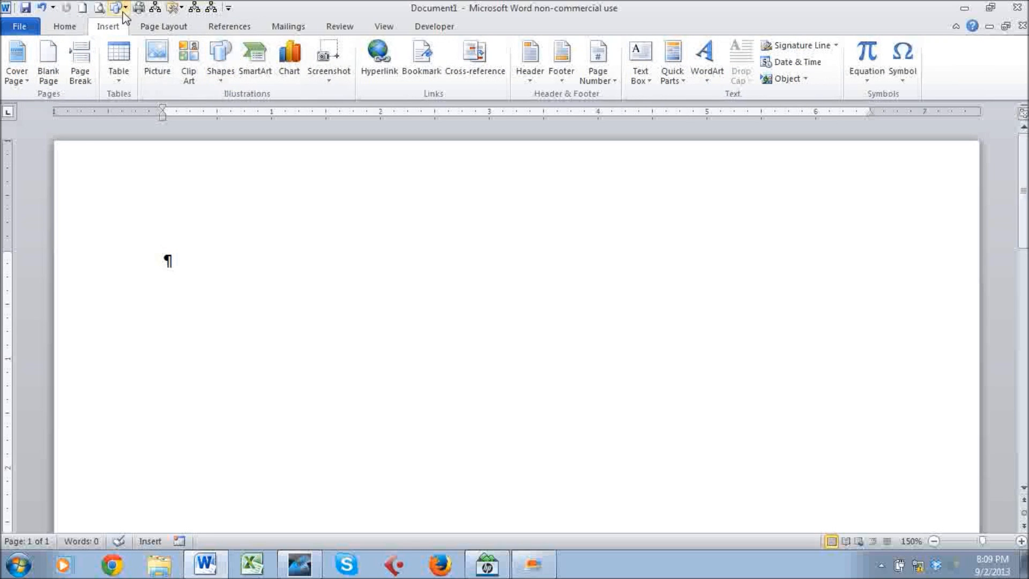
View the Page Layout Margins gallery without changing margins, then return to the Home tab.
click(144, 28)
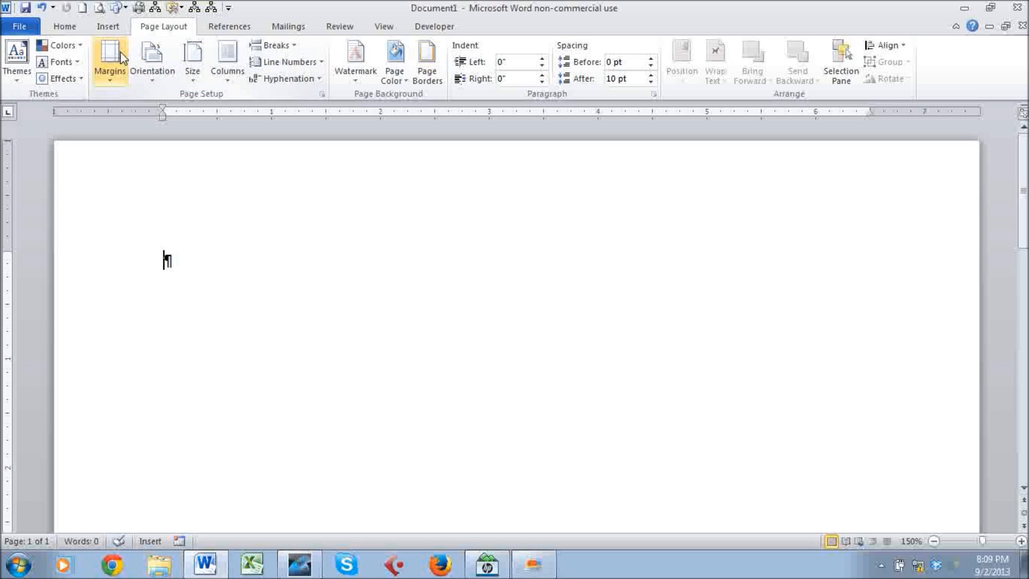
click(108, 82)
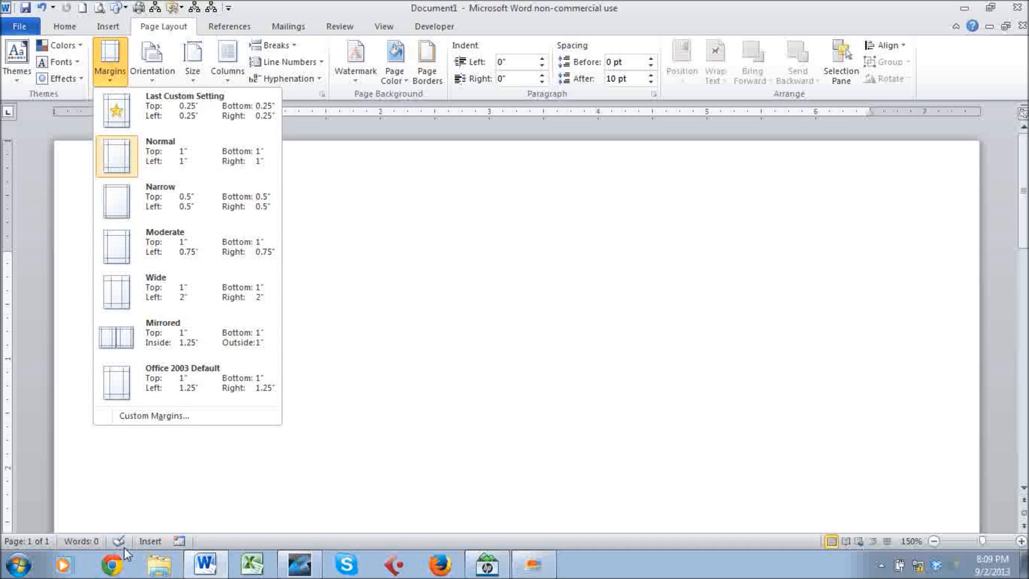
click(146, 509)
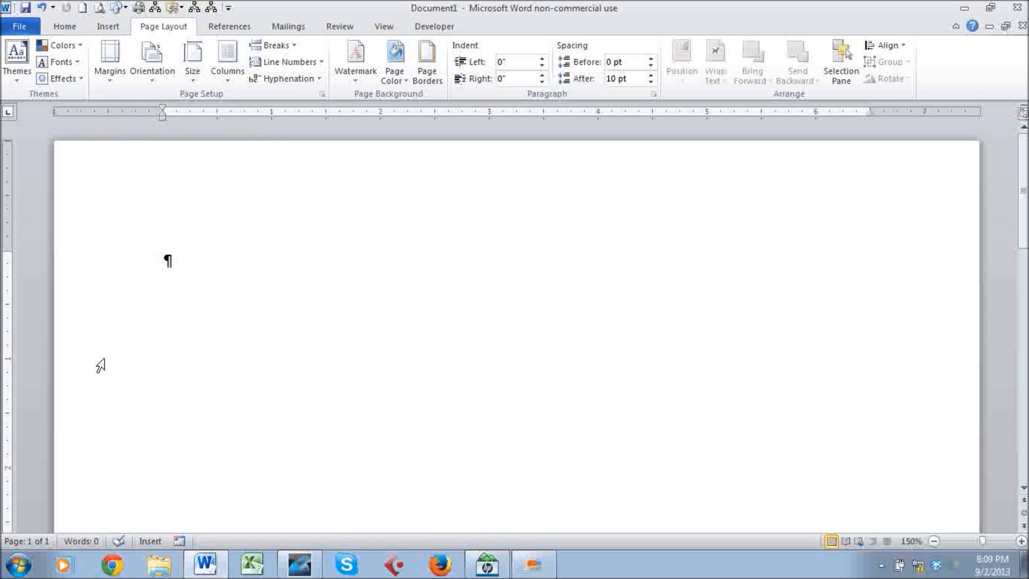
click(73, 27)
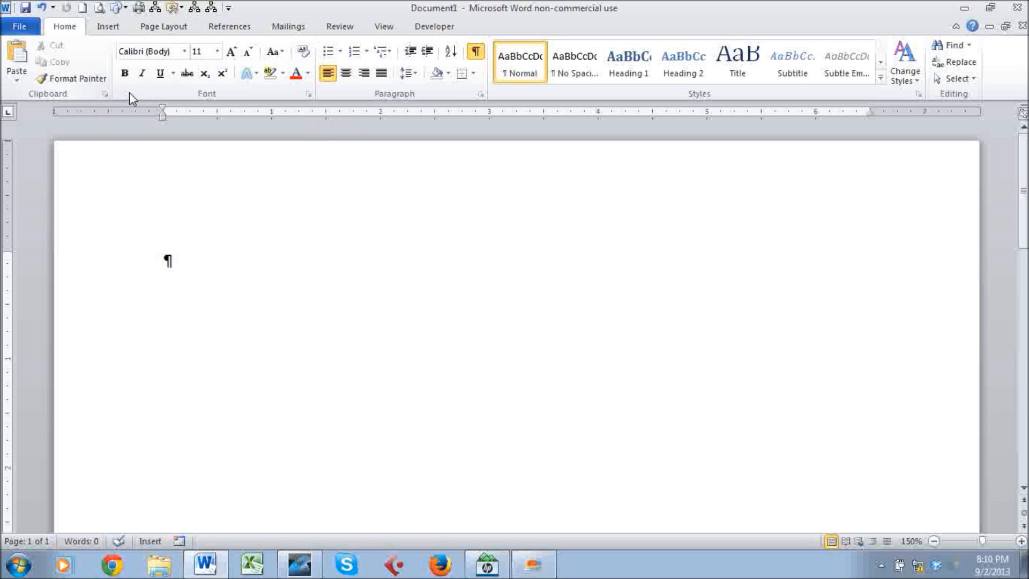
click(309, 95)
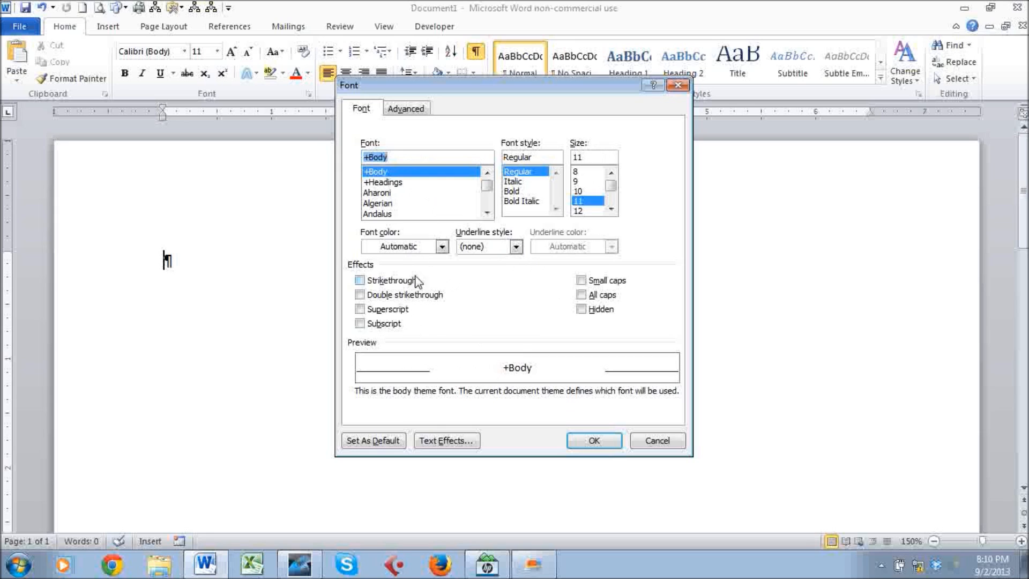
click(666, 441)
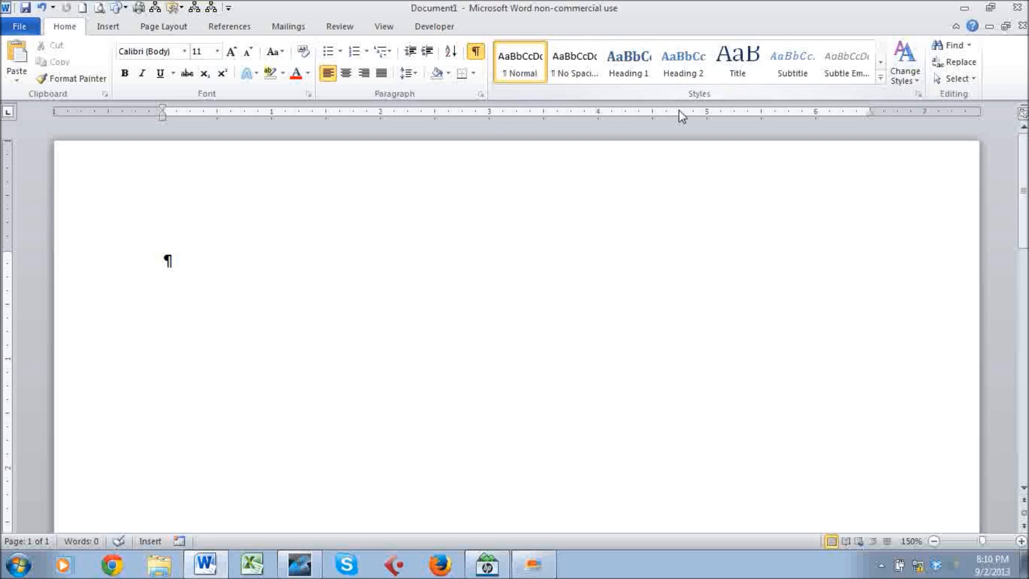
click(879, 76)
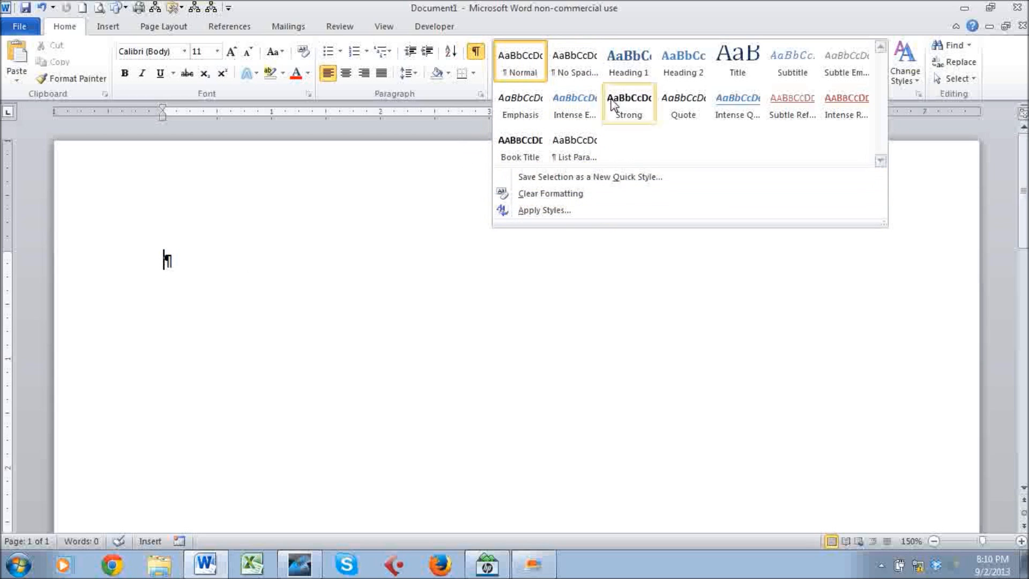
click(229, 259)
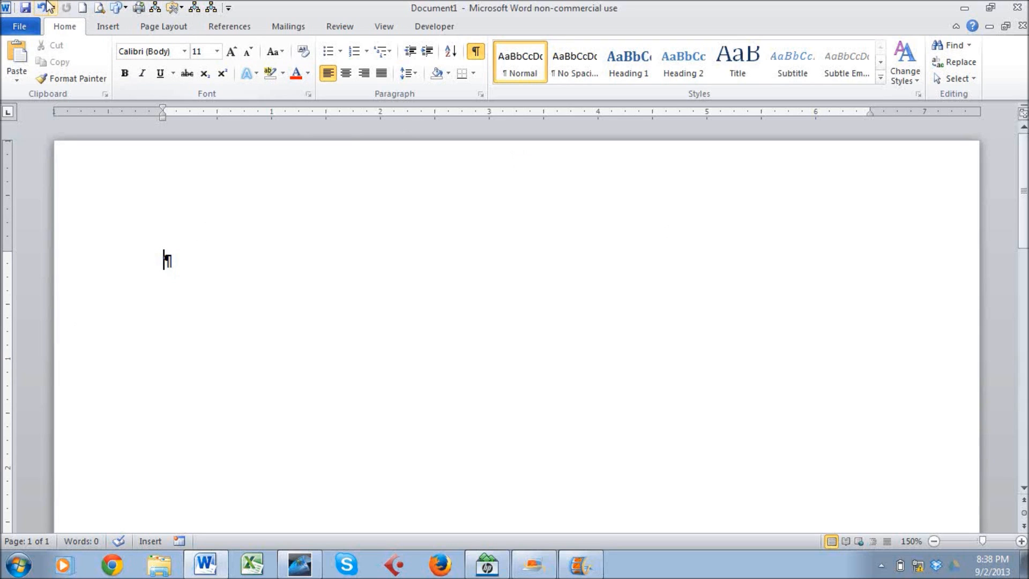
double_click(73, 27)
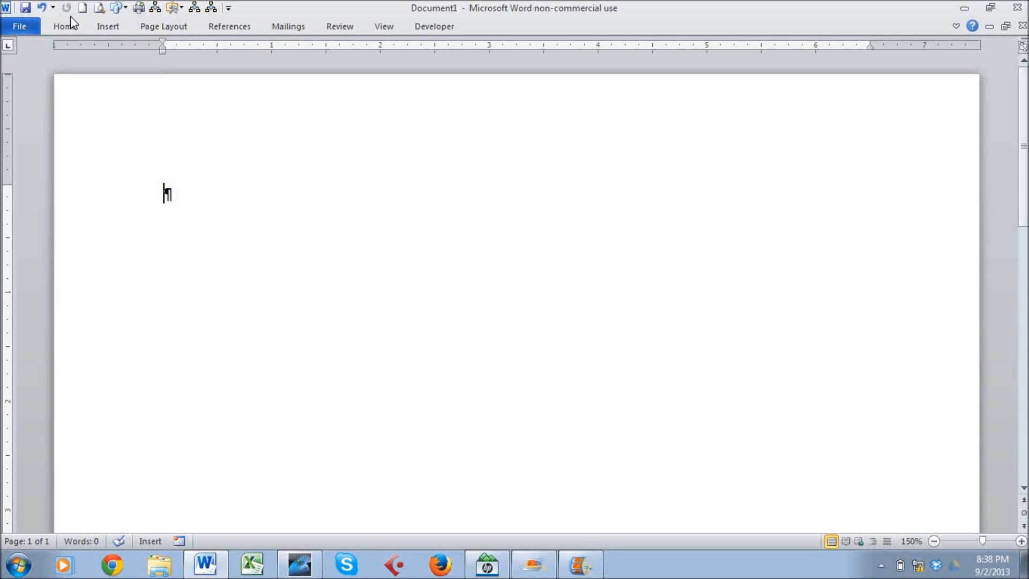
right_click(108, 24)
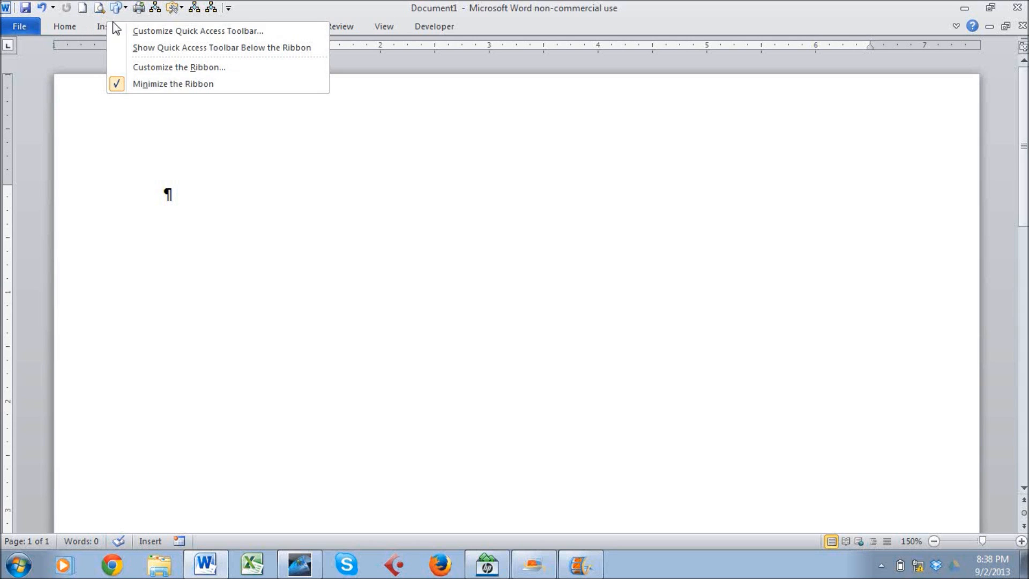
click(119, 85)
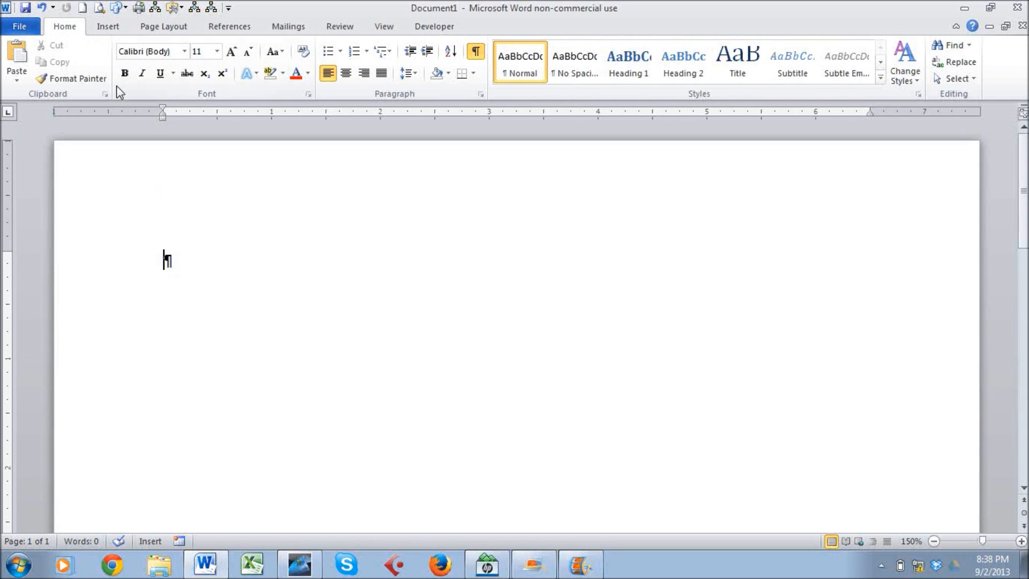
double_click(67, 26)
double_click(66, 27)
double_click(66, 26)
click(67, 28)
Type 'Mini toolbar' on the first line and select the word 'toolbar'.
click(293, 570)
text(M)
key(BackSpace)
text(Mini )
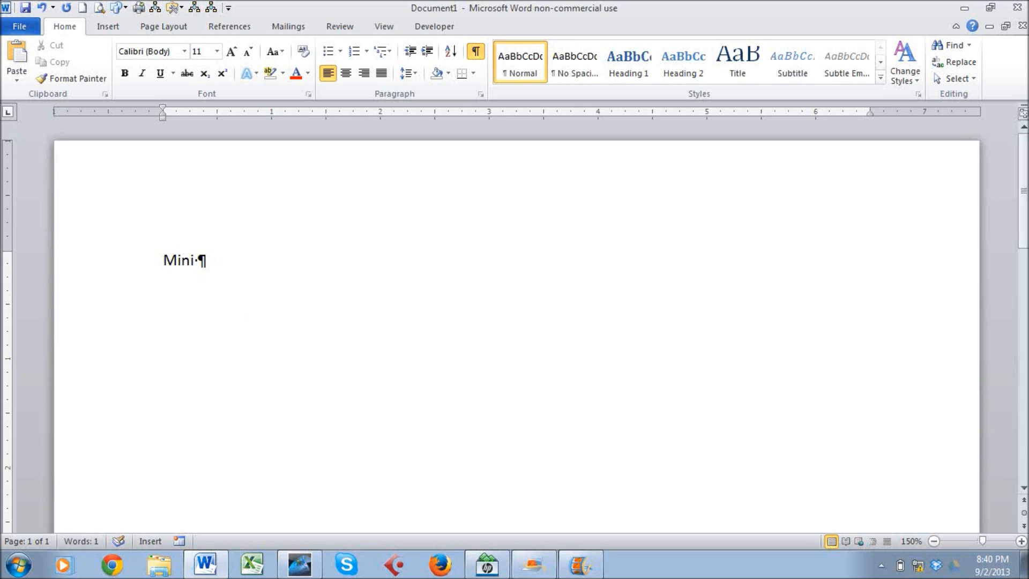
text(toolbar)
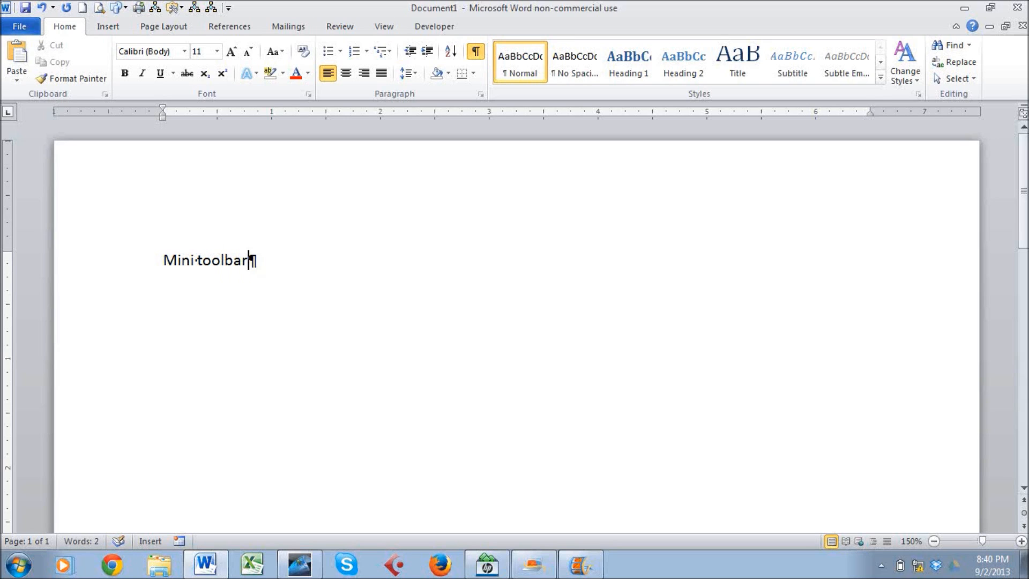
double_click(210, 260)
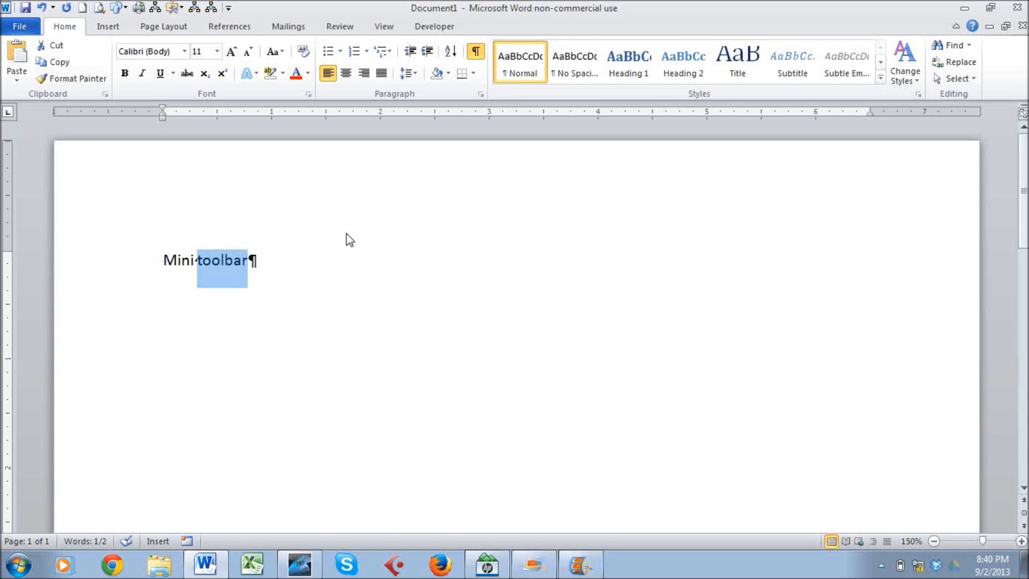
click(255, 227)
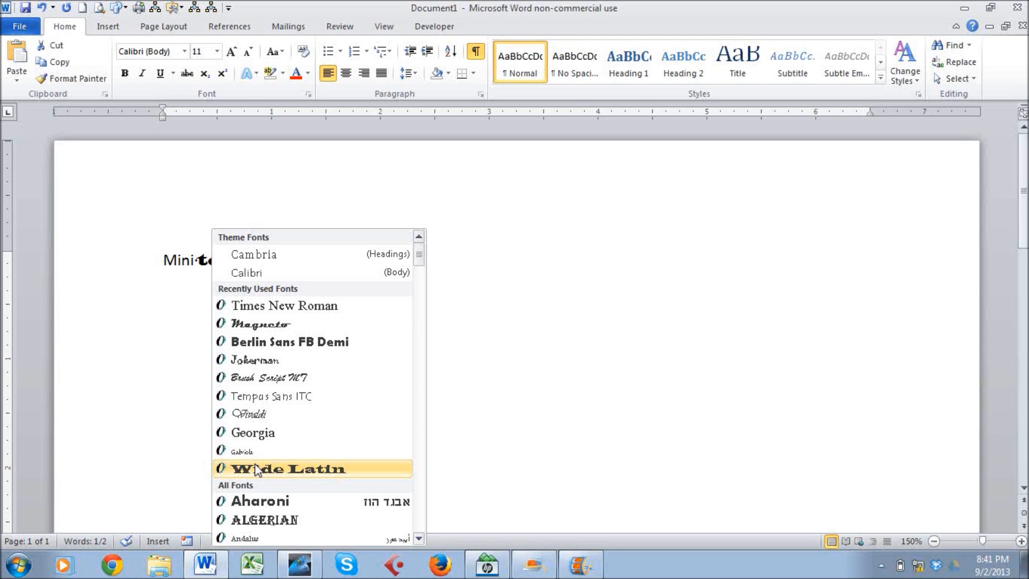
key(Escape)
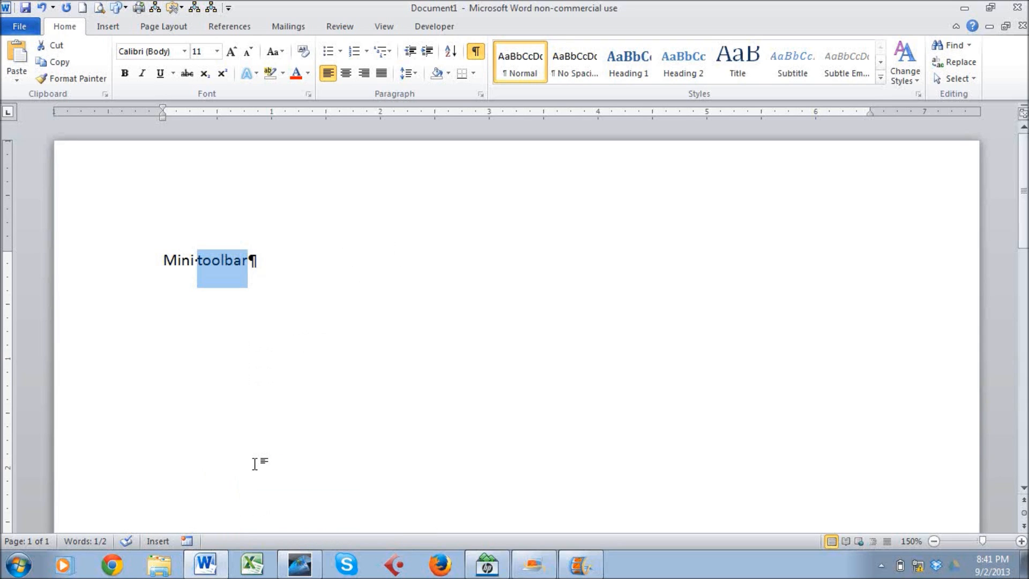
right_click(236, 266)
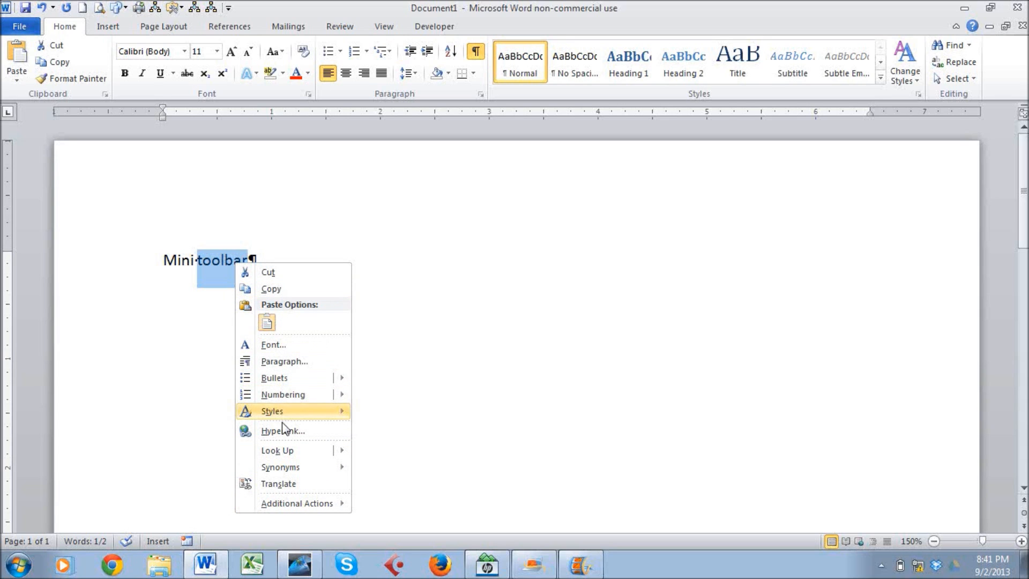
click(306, 245)
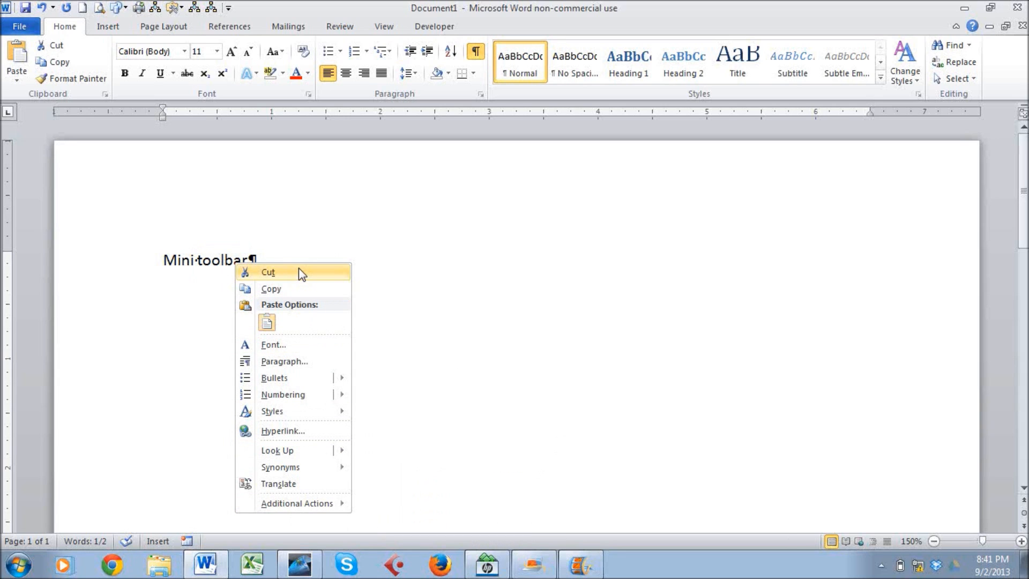
key(Escape)
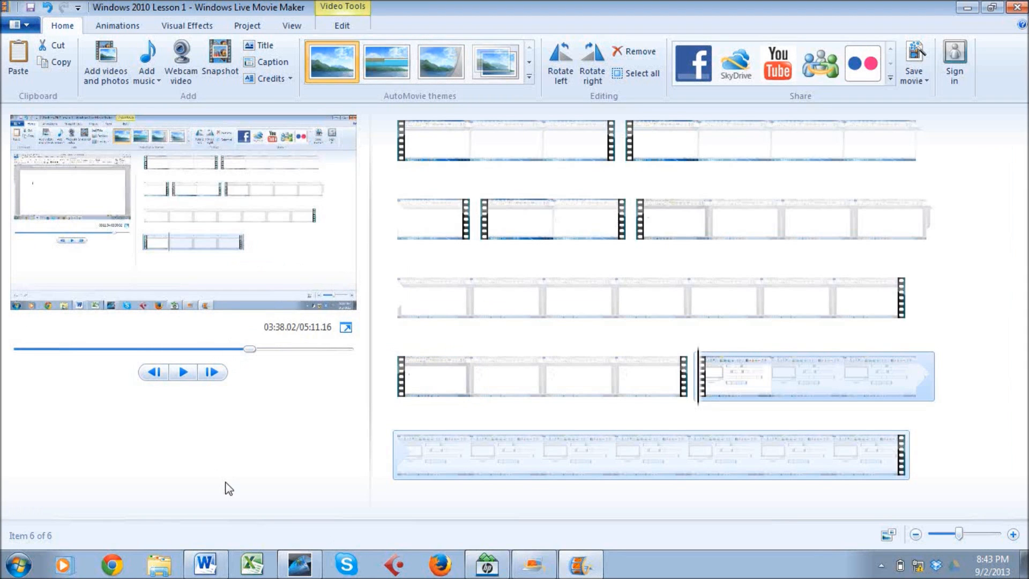
click(205, 563)
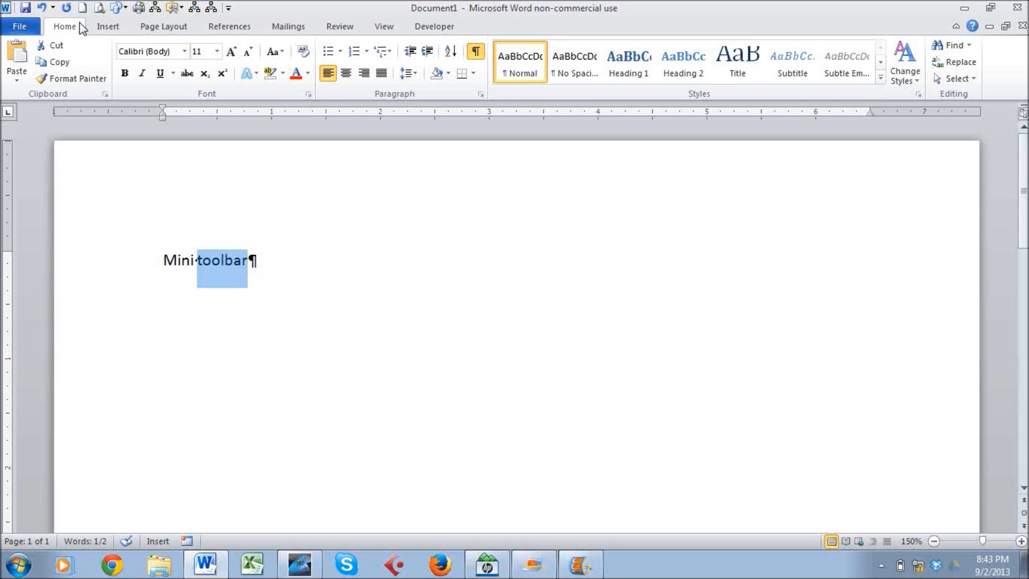
Dismiss the Quick Access Toolbar menu by switching to Movie Maker and back to Word.
click(228, 9)
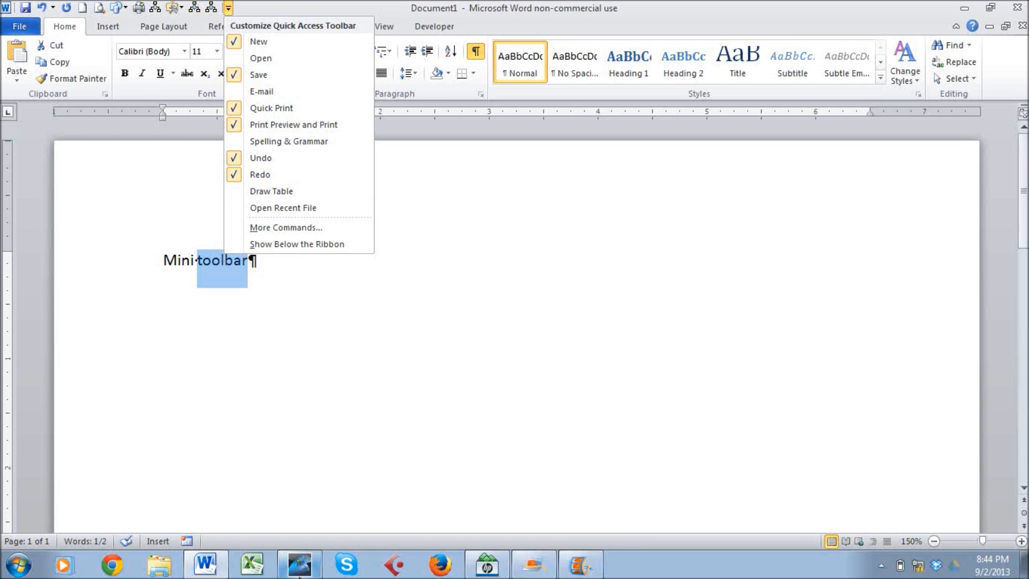
click(299, 573)
click(207, 572)
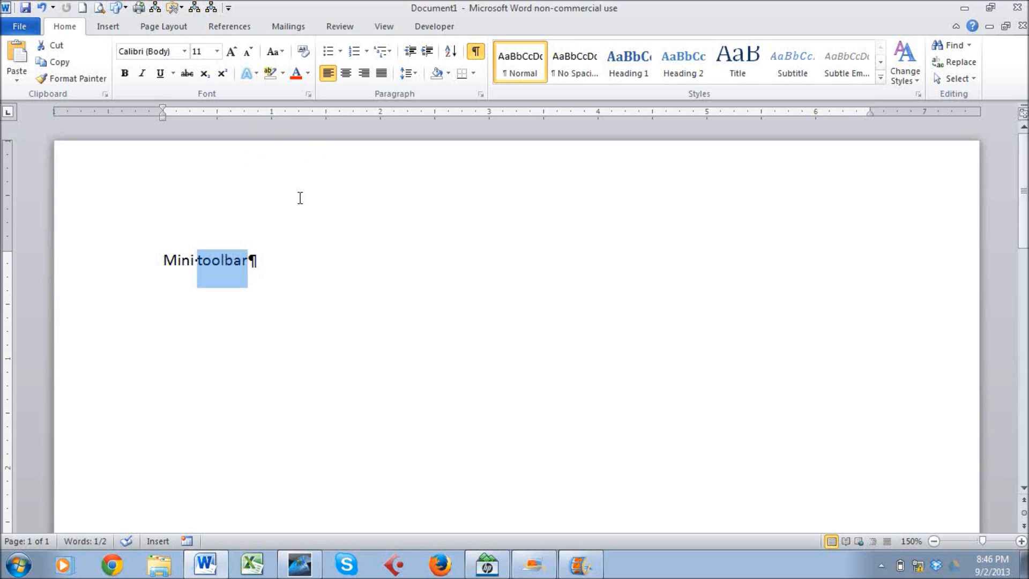
Deselect 'toolbar' by placing the cursor at the end of the Mini toolbar line.
click(282, 213)
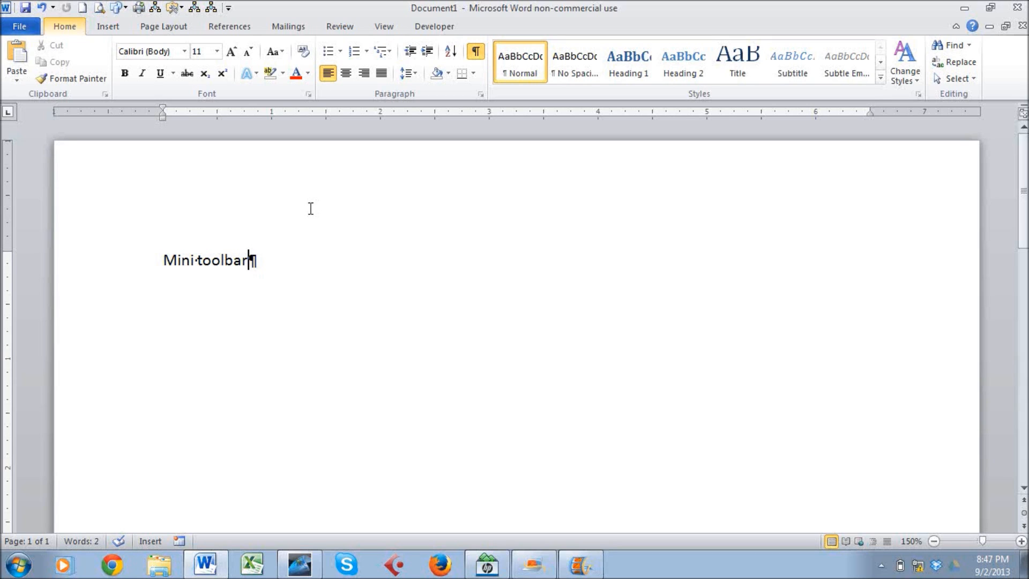
key(ctrl+e)
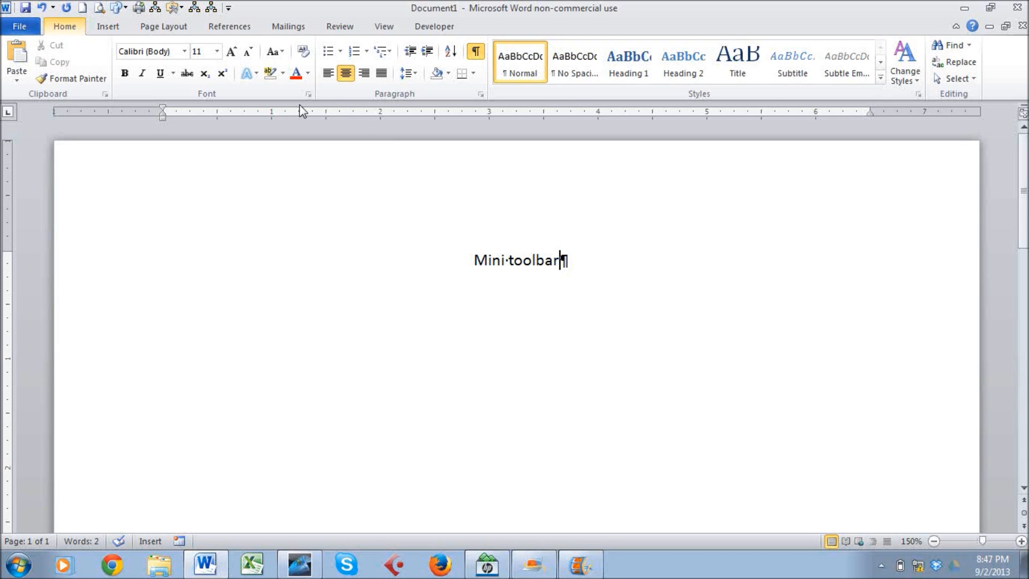
key(ctrl+l)
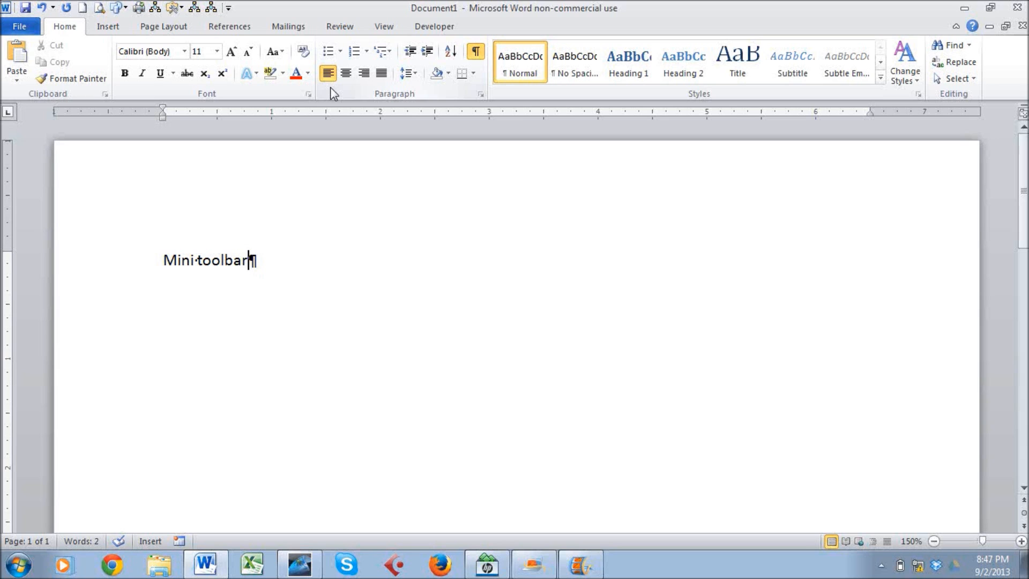
click(300, 564)
click(21, 28)
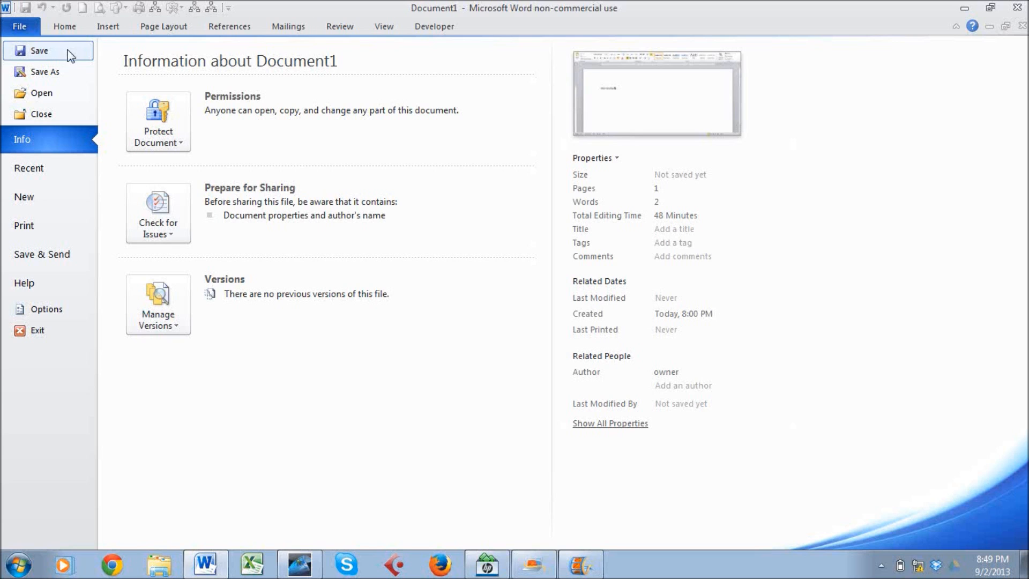
click(41, 51)
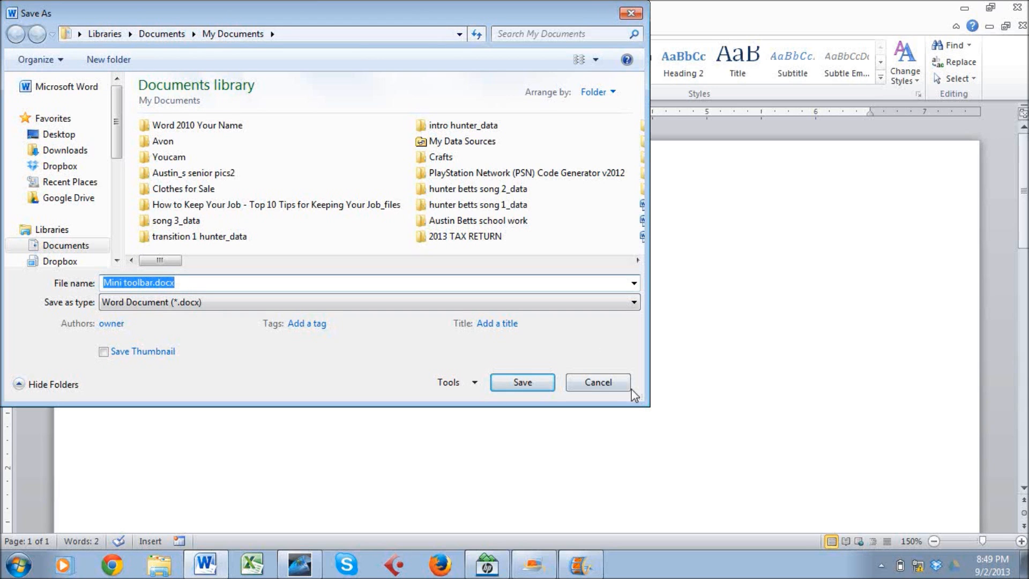
click(606, 387)
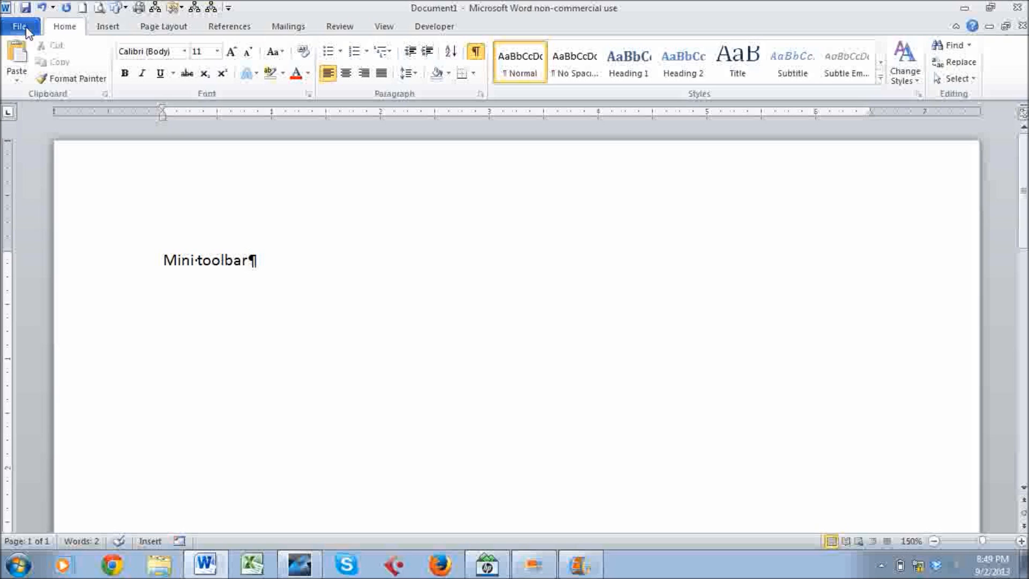
Open Save As, cancel without saving, and return to Document1's File information page.
click(27, 32)
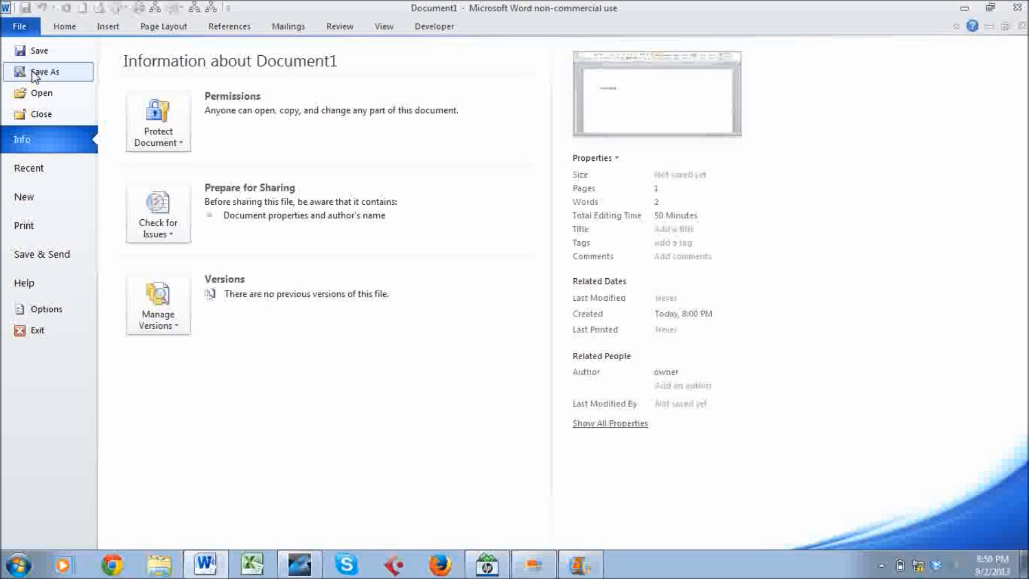
click(37, 73)
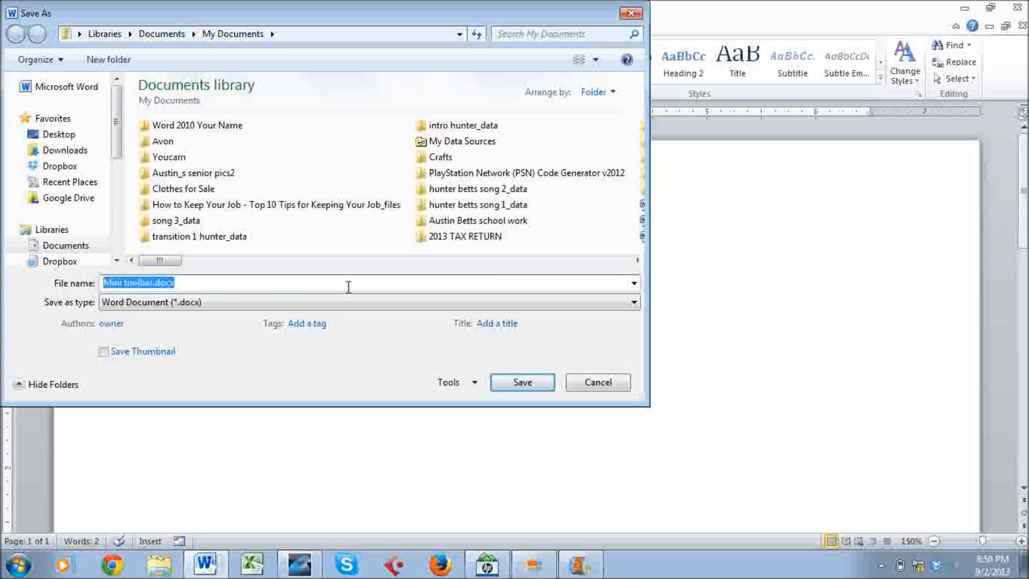
click(592, 384)
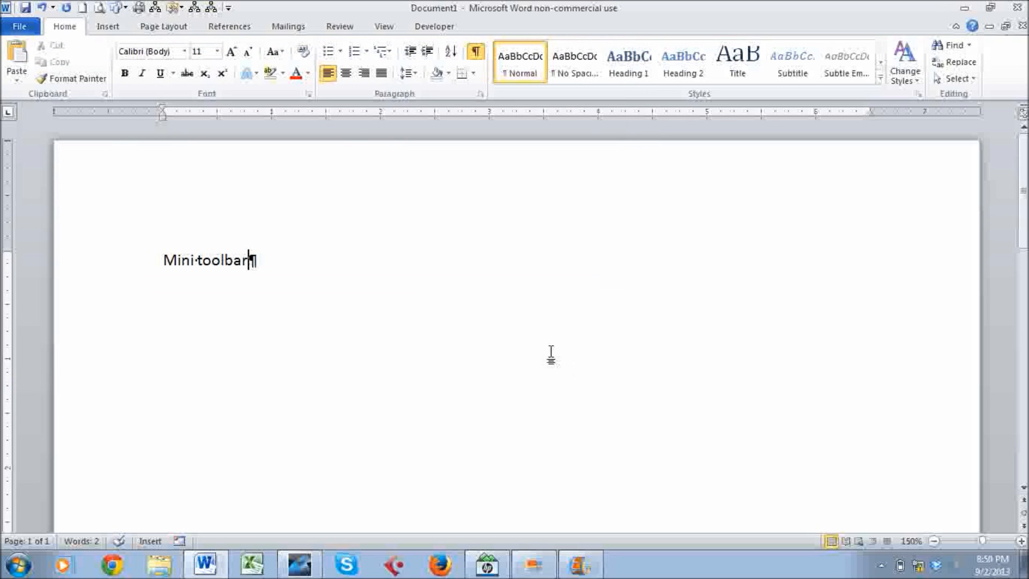
click(16, 28)
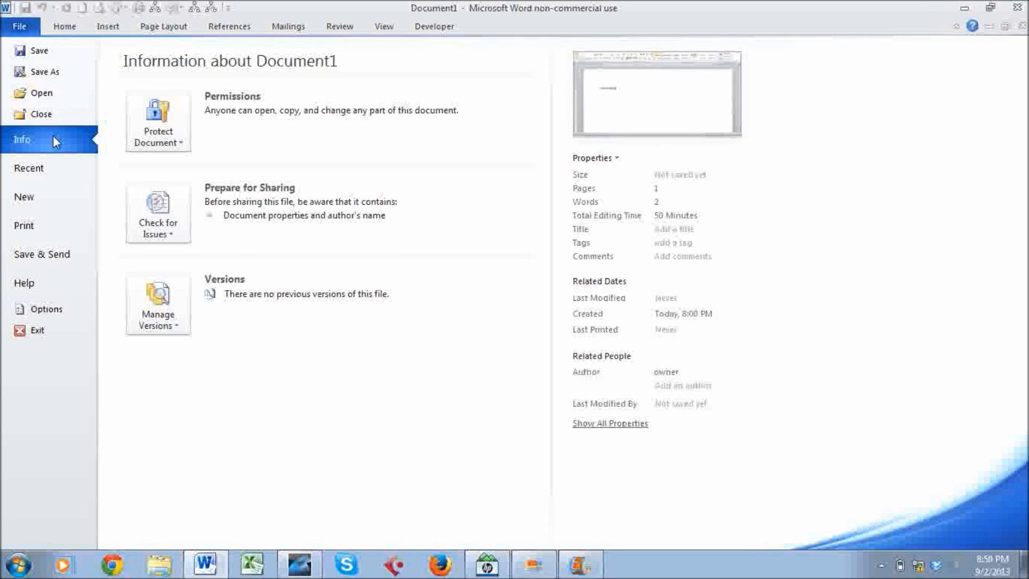
Browse the Recent Documents list in Backstage, then show the New document templates.
click(55, 166)
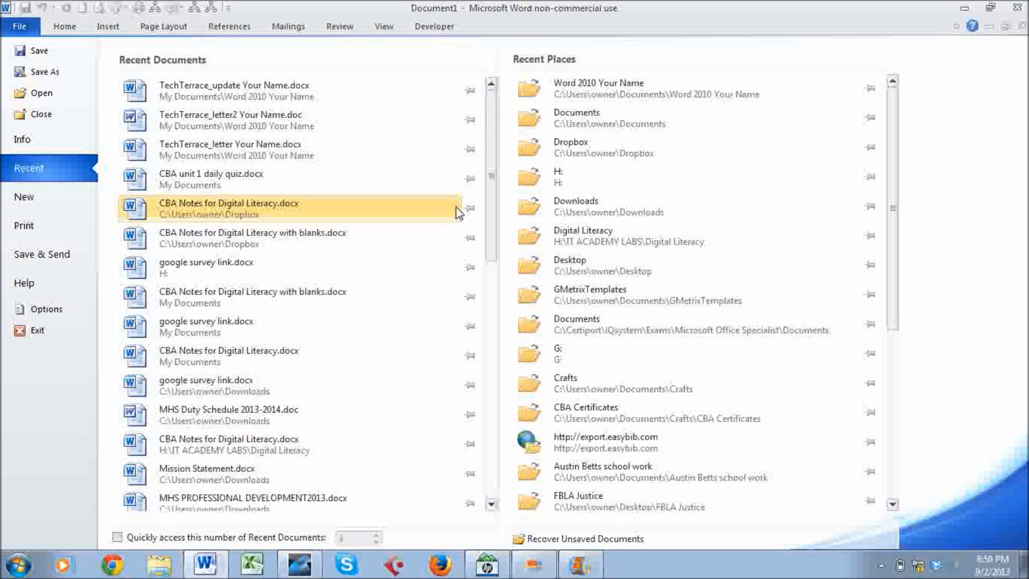
scroll(491, 203, down, 1)
drag(491, 204, 517, 205)
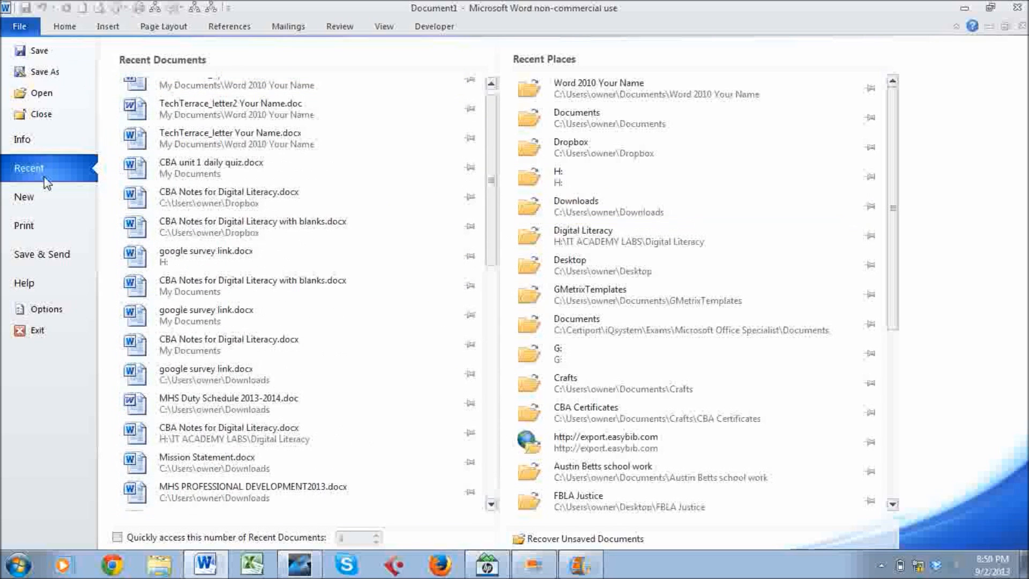
click(54, 205)
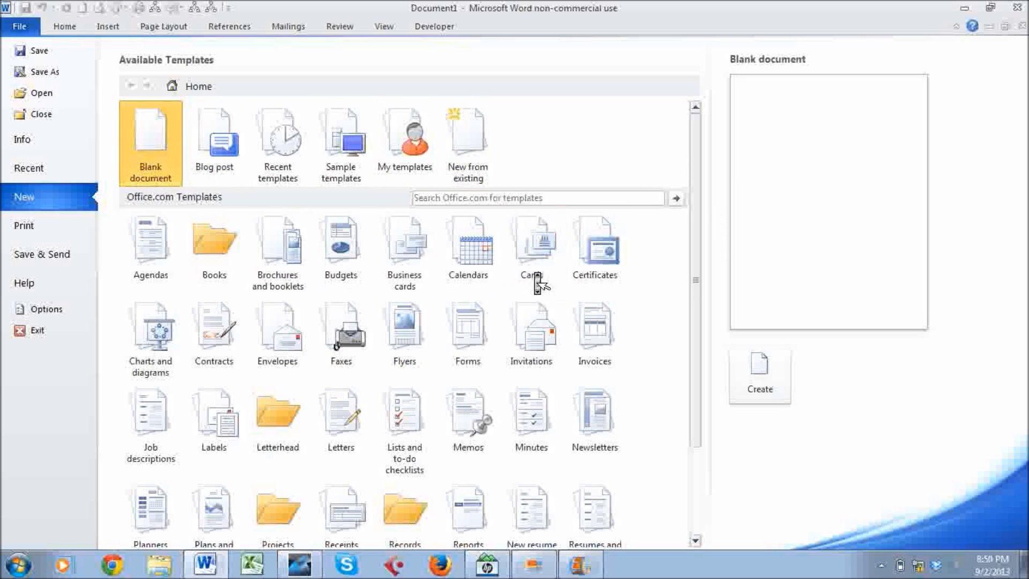
scroll(535, 277, down, 3)
scroll(538, 282, up, 3)
Preview the page in Print, keeping the Canon MX410 printer and 1 Page Per Sheet.
click(21, 226)
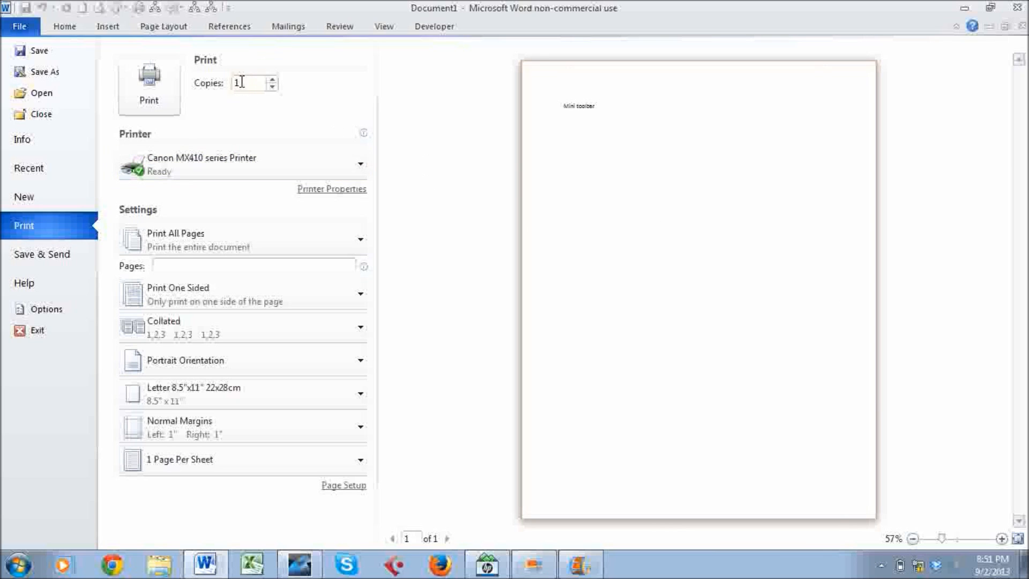
click(232, 177)
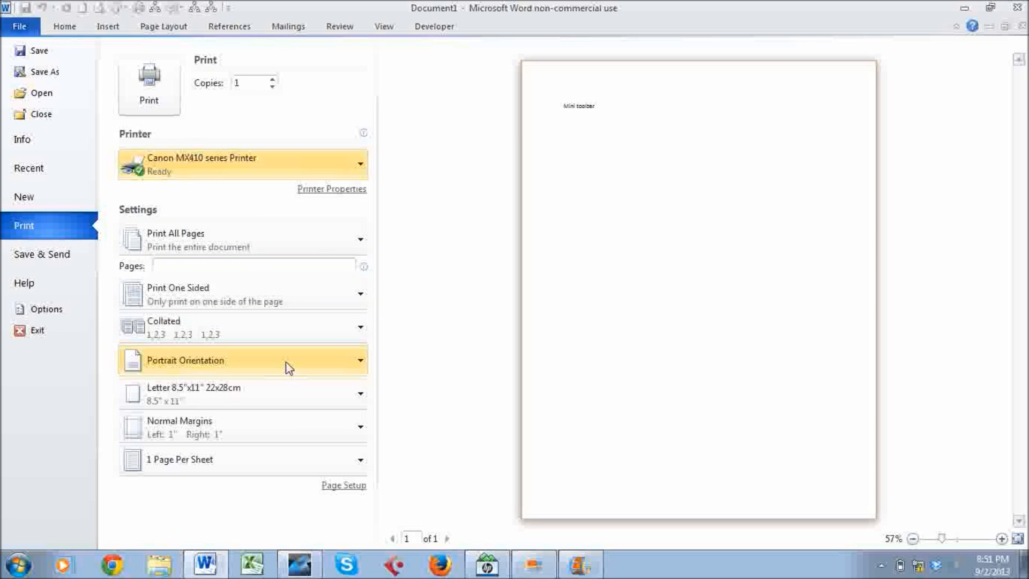
click(239, 468)
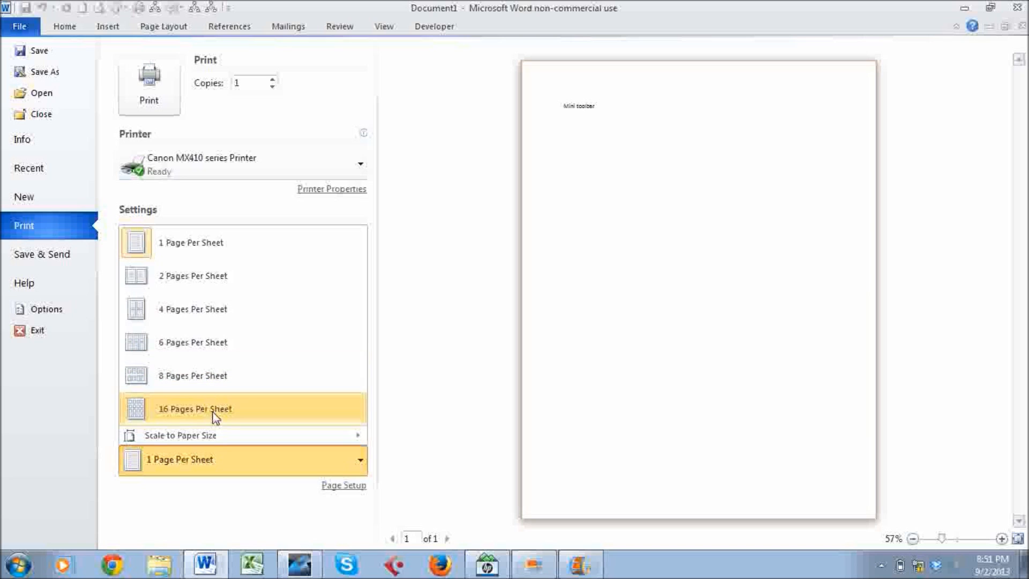
click(220, 509)
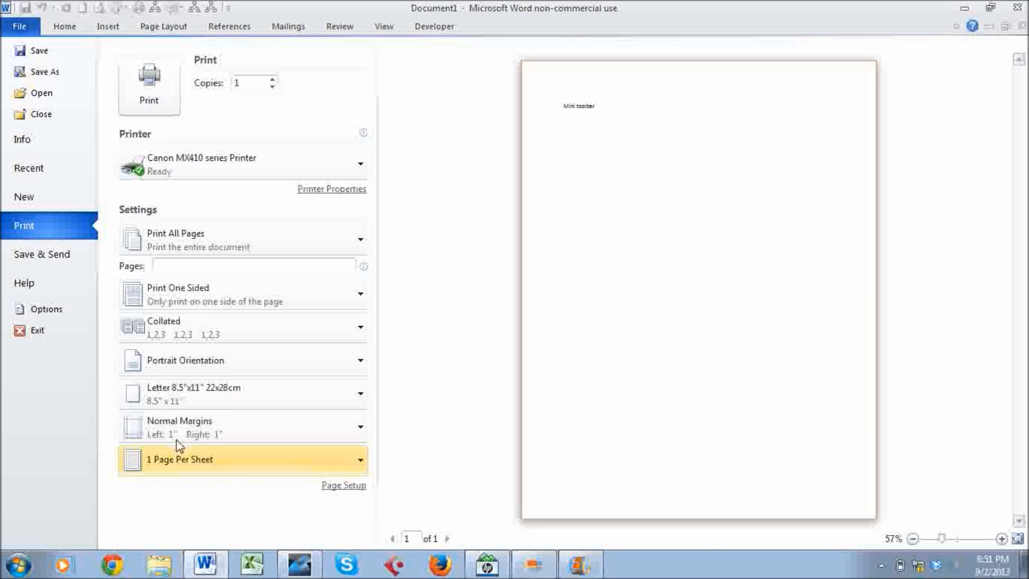
Look through the Save & Send and Help pages, then open Word Options on General.
click(61, 262)
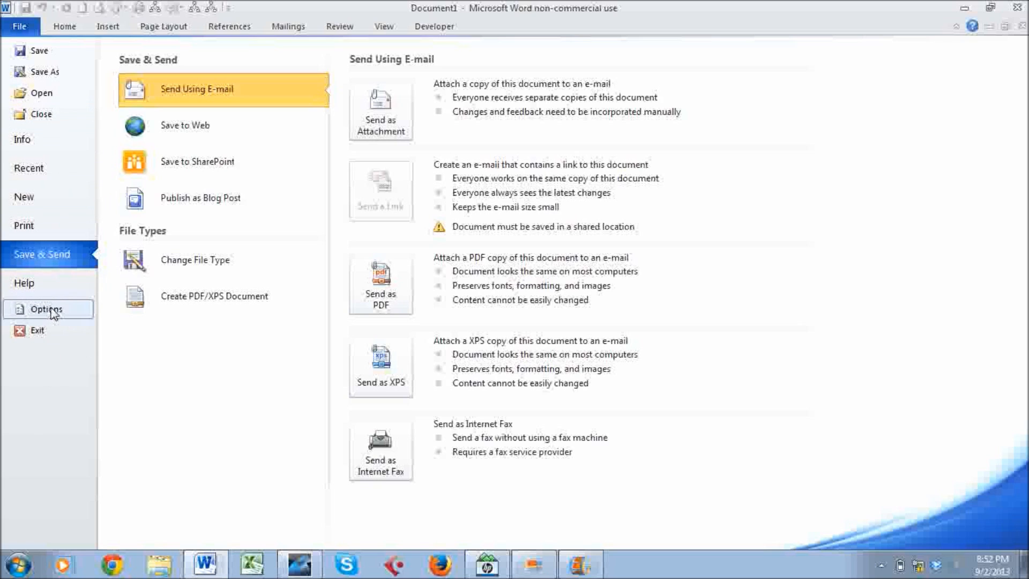
click(41, 281)
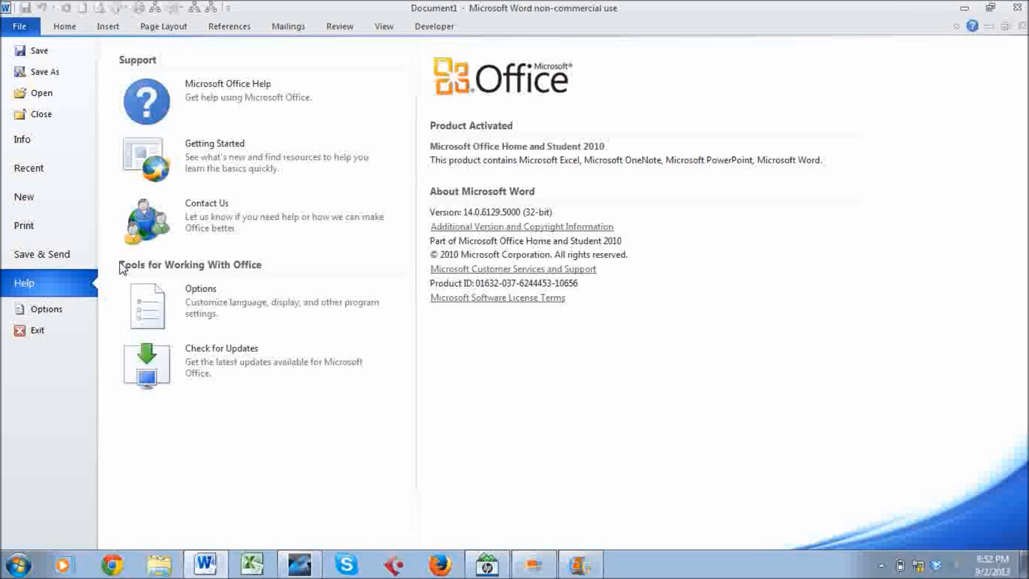
click(73, 315)
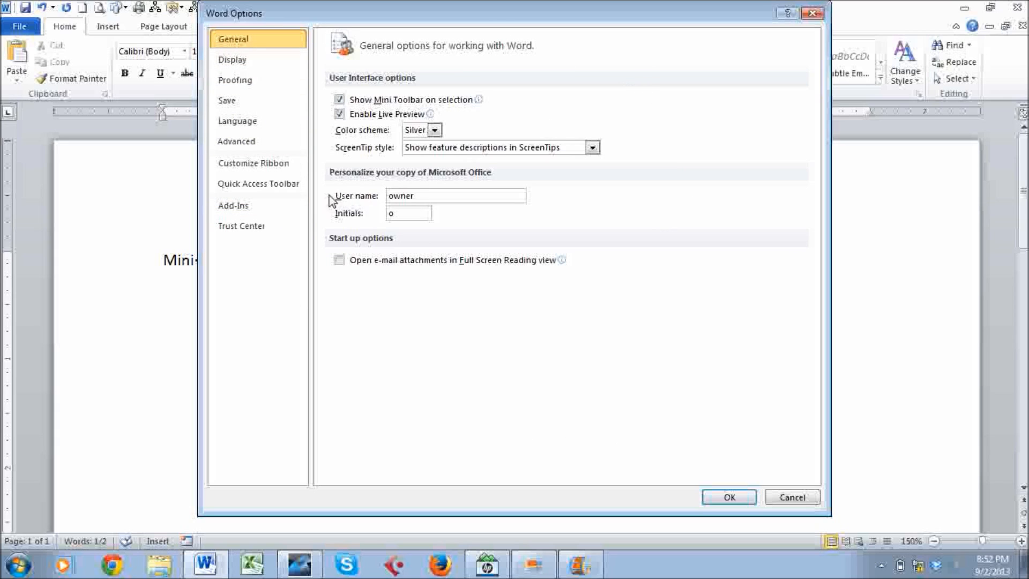
Replace Word's user name and initials in Word Options with the user's own, then switch to Movie Maker.
drag(428, 198, 361, 202)
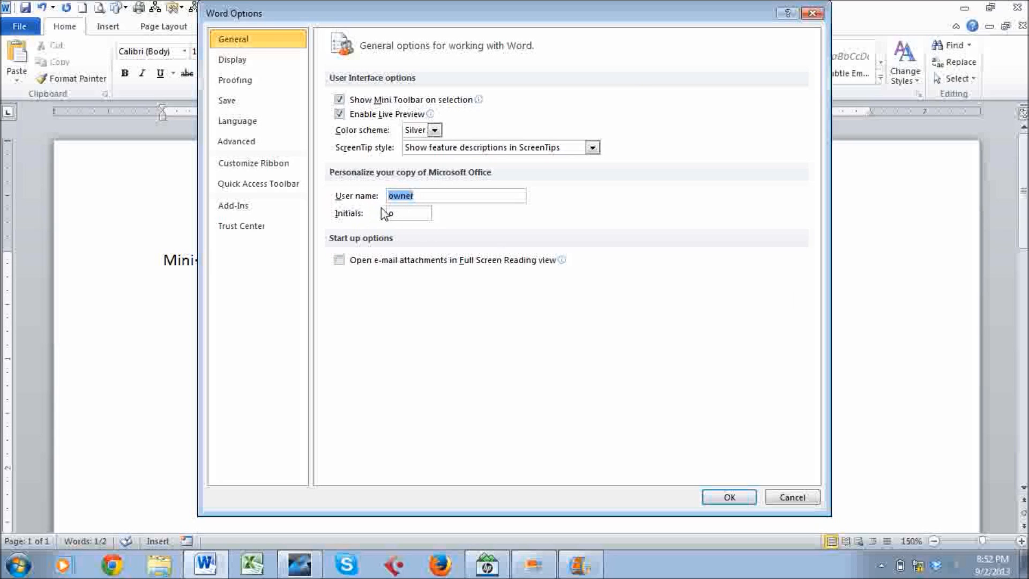
click(797, 498)
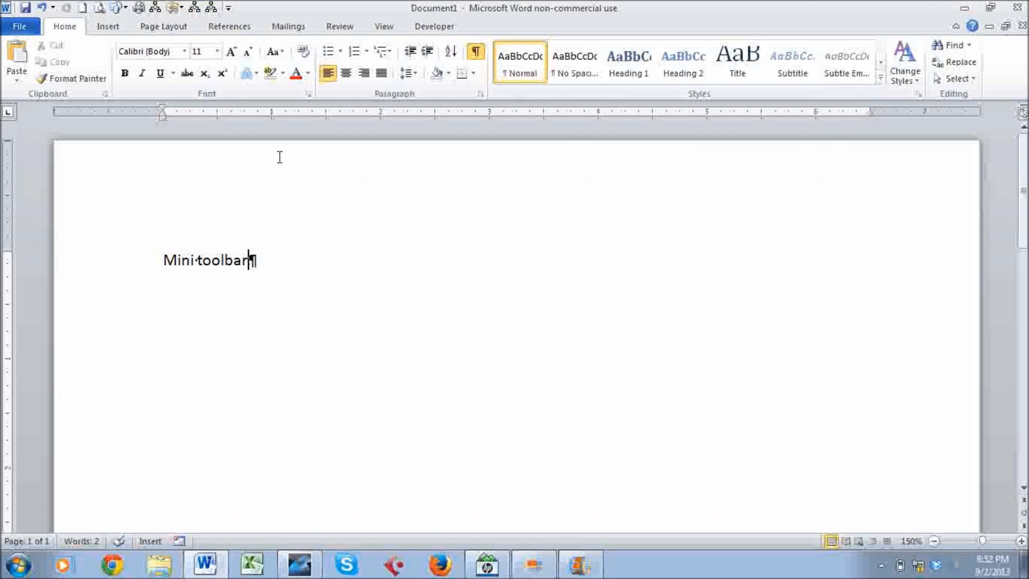
click(21, 28)
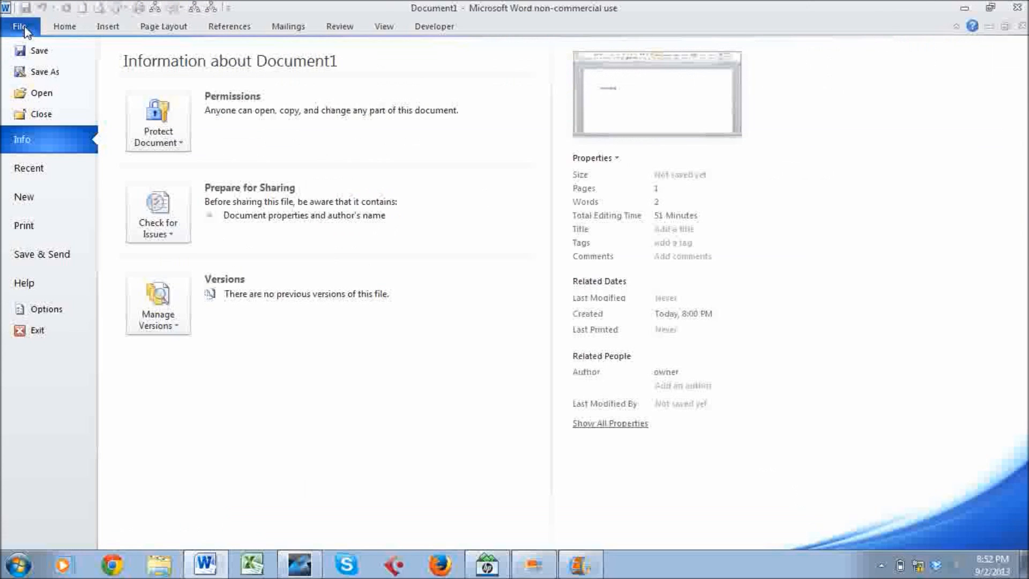
click(27, 309)
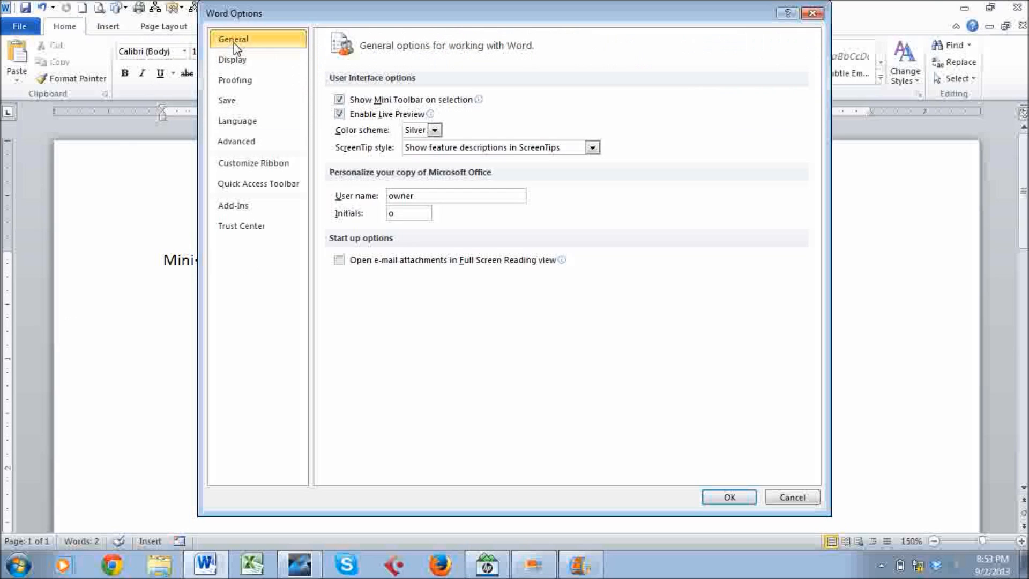
double_click(406, 195)
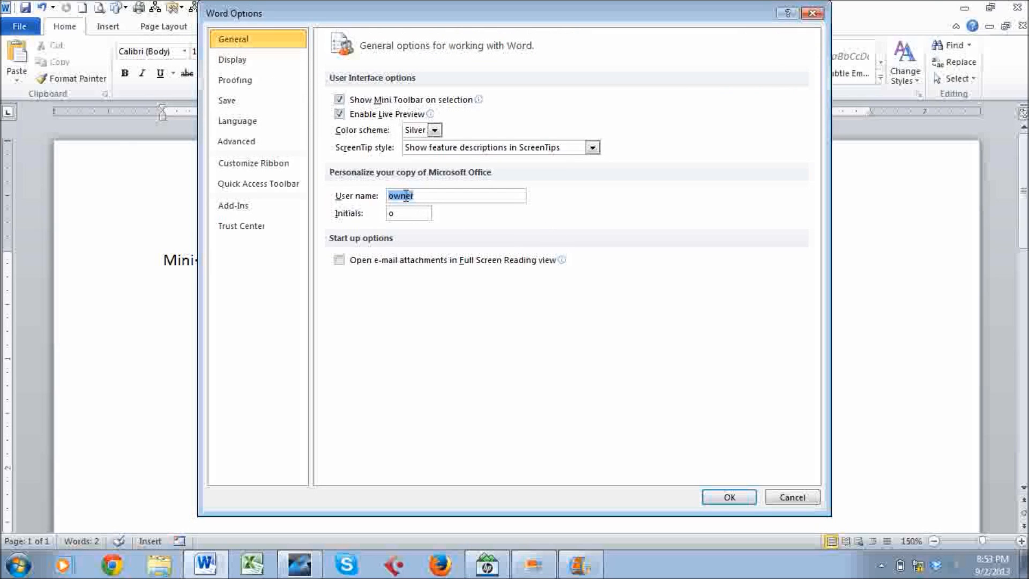
text(Gail Betts)
click(406, 212)
key(BackSpace)
text(gb)
click(740, 496)
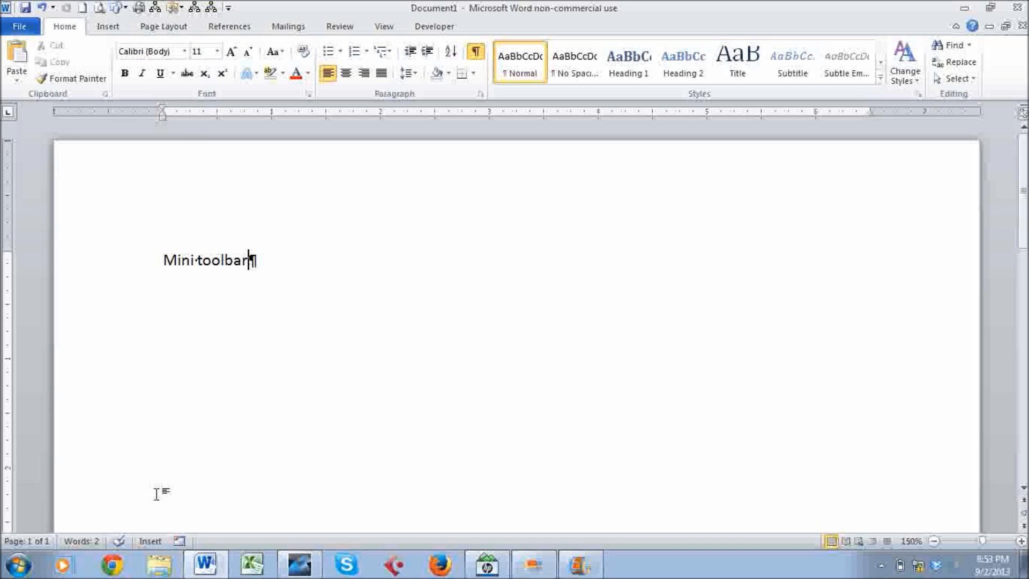
click(303, 566)
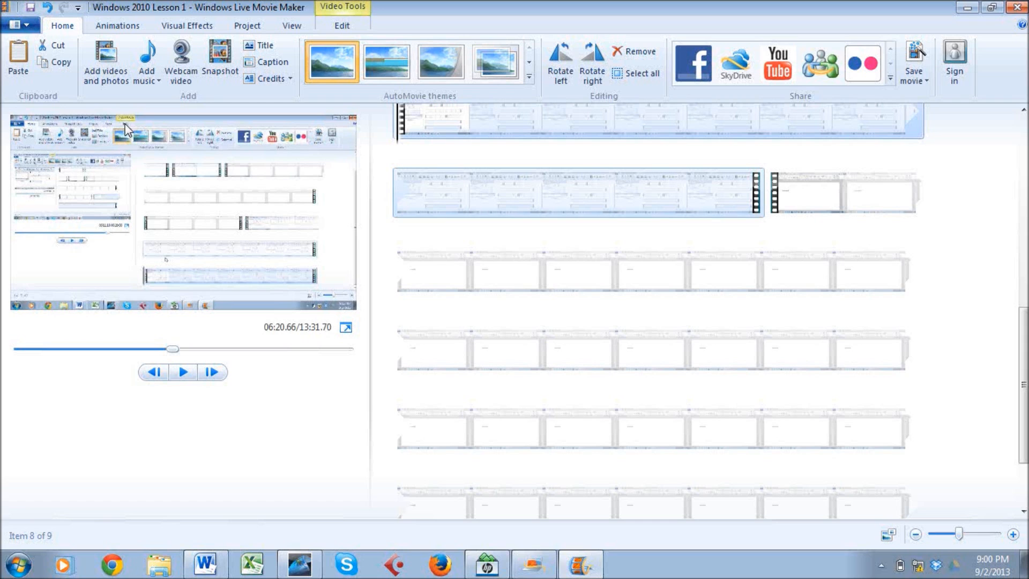
Return from Movie Maker to the Word document via the taskbar.
click(213, 564)
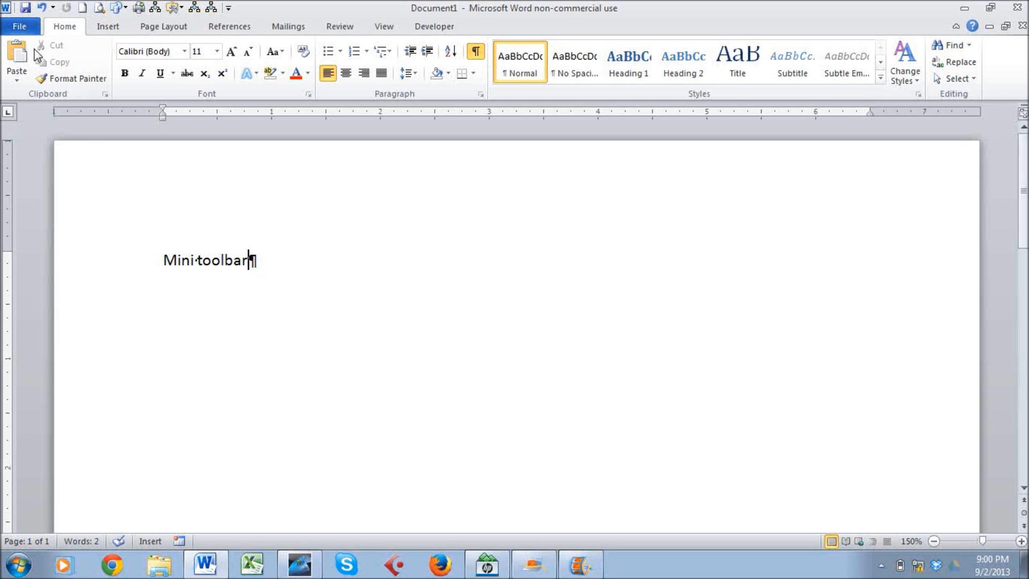
Open Word Help from the File view and maximize its window.
click(25, 28)
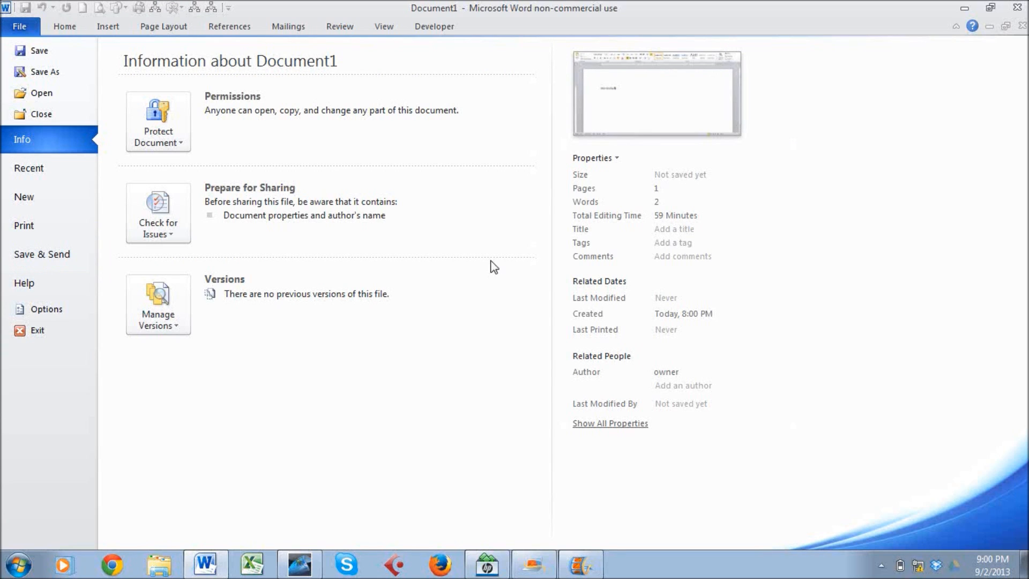
click(973, 30)
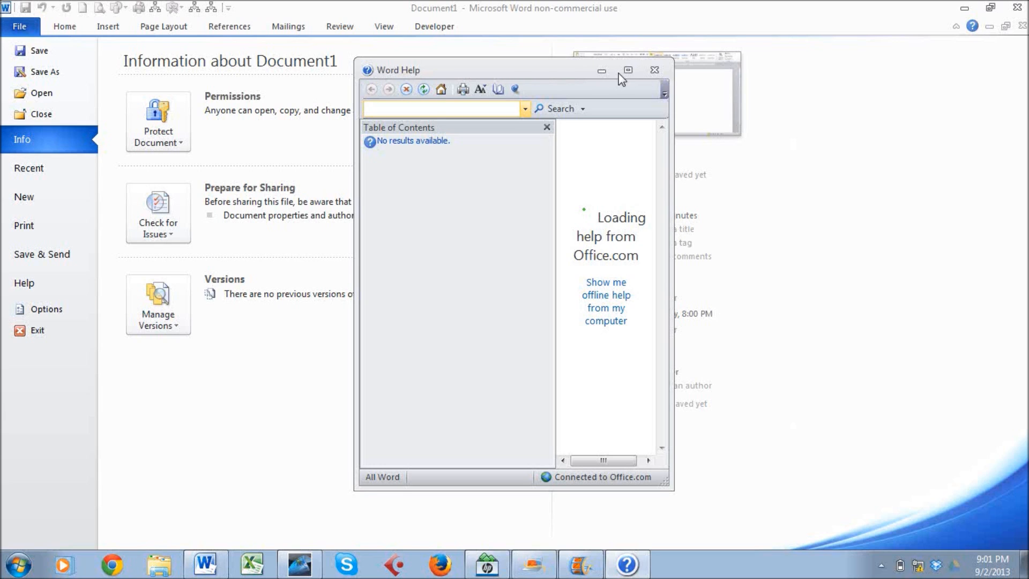
double_click(510, 71)
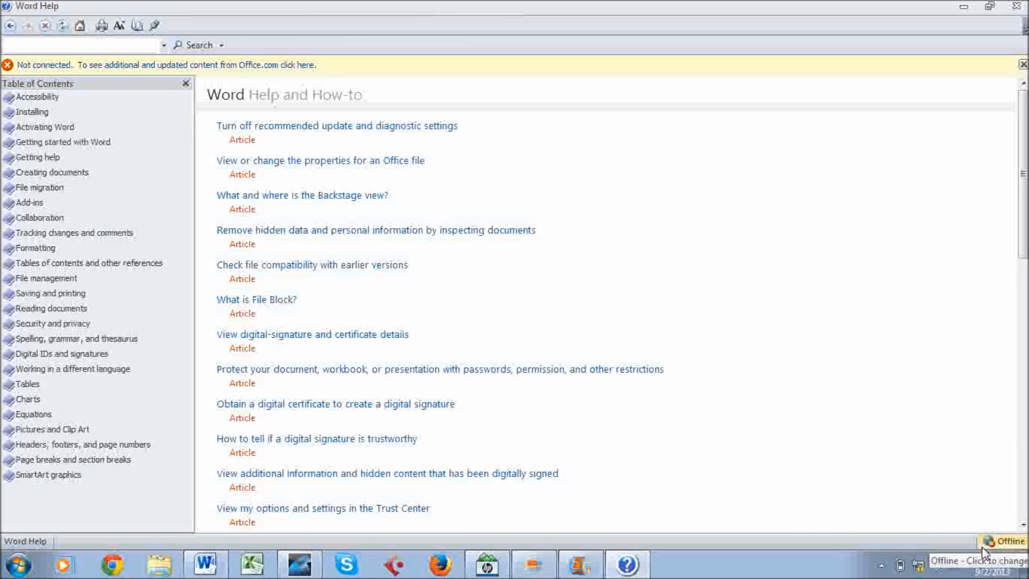
Switch Help to Office.com content, then back to content only from this computer.
click(999, 543)
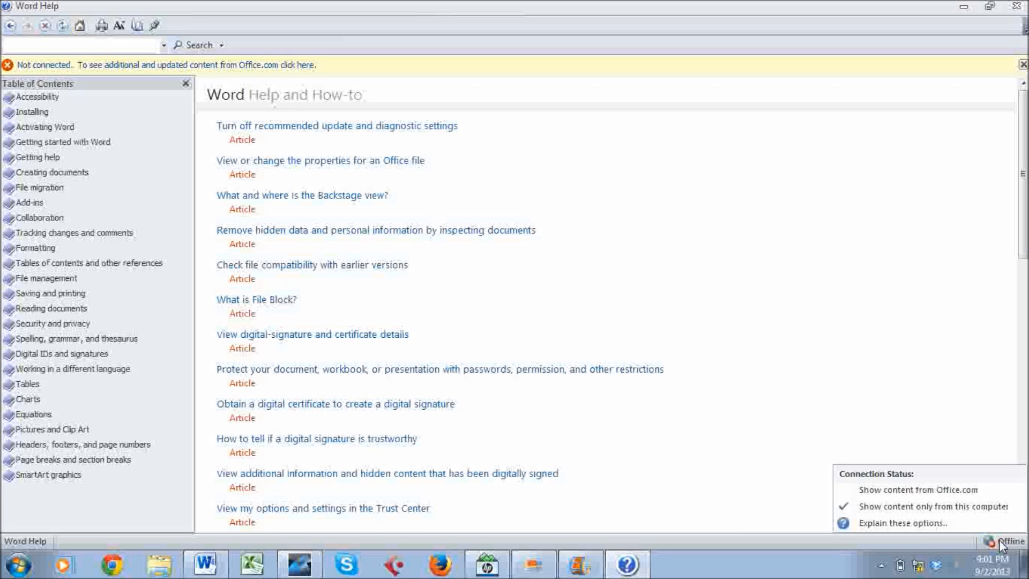
click(952, 490)
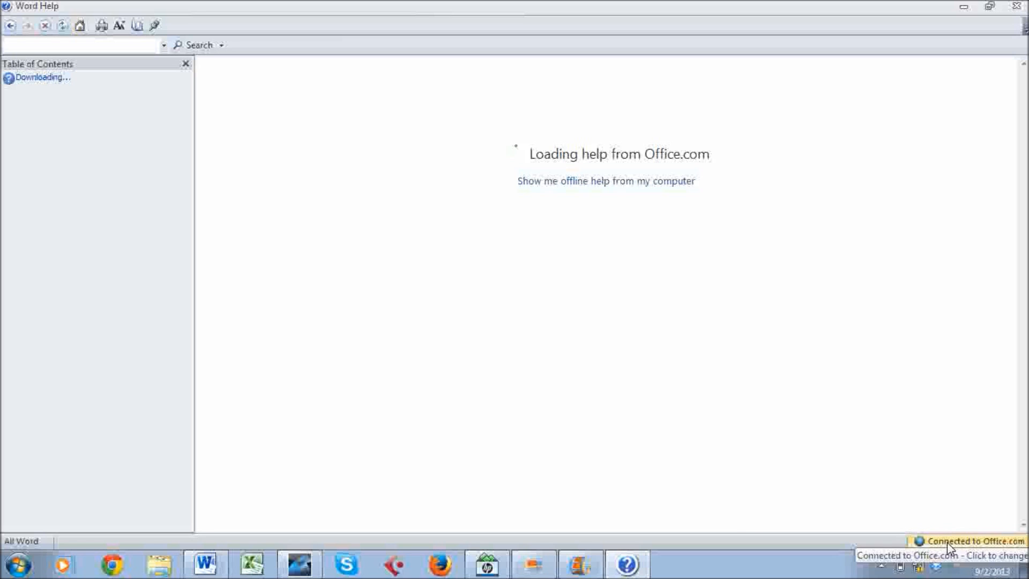
click(1004, 541)
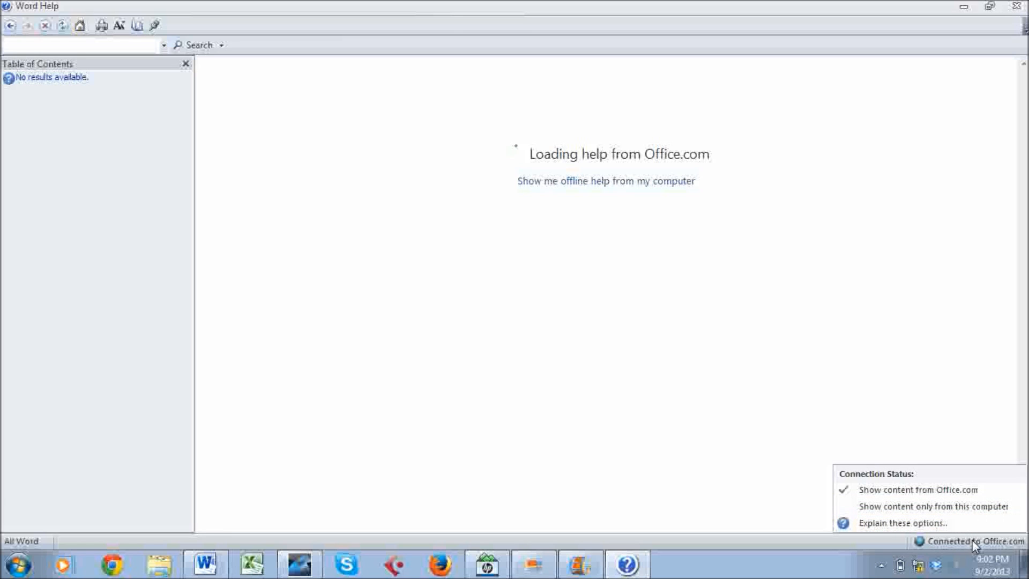
click(955, 508)
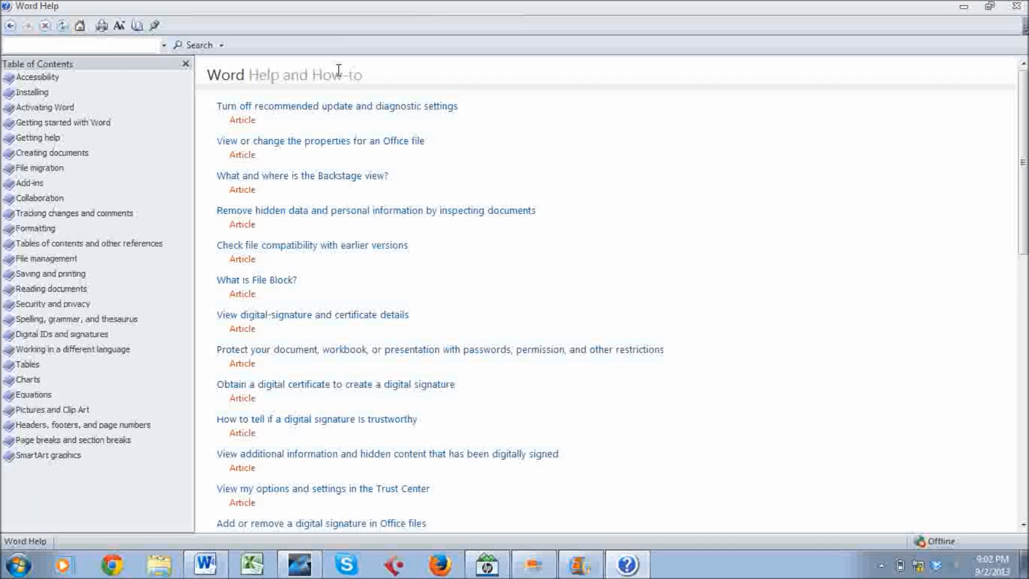
click(137, 25)
click(137, 26)
click(137, 26)
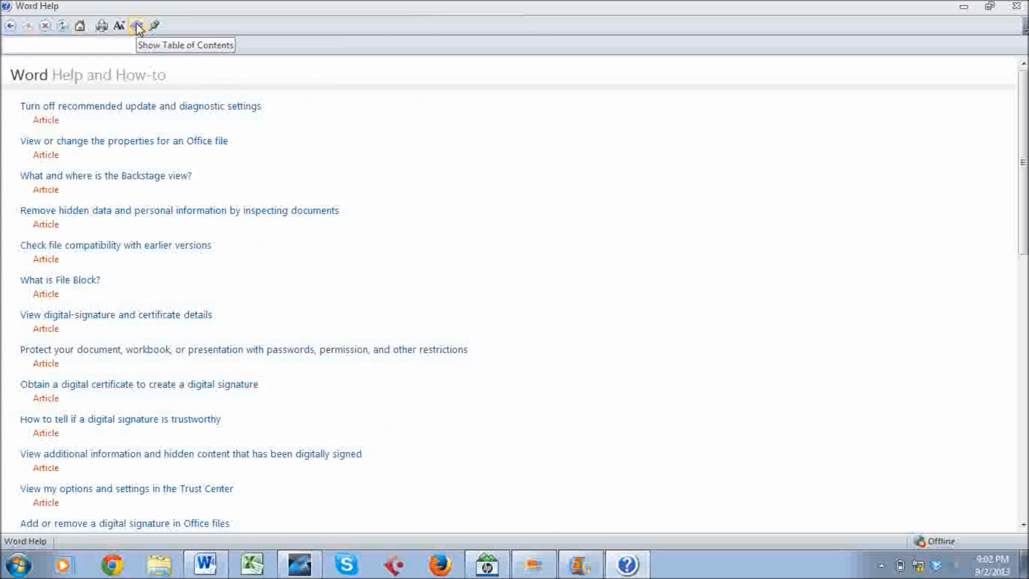
click(137, 26)
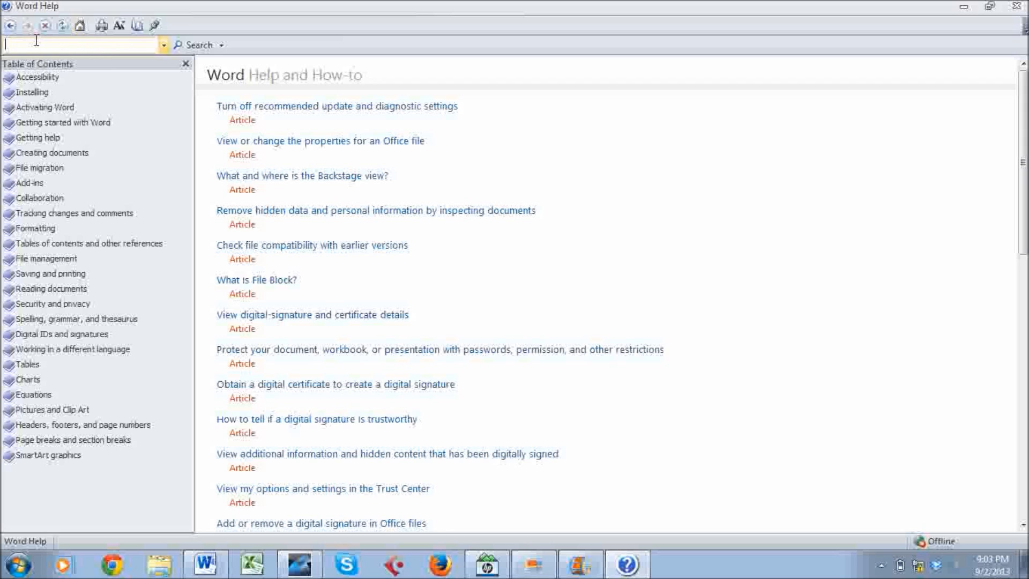
Search Help for 'ribbon' and read the Minimize the Ribbon article.
text(ribbon)
key(Return)
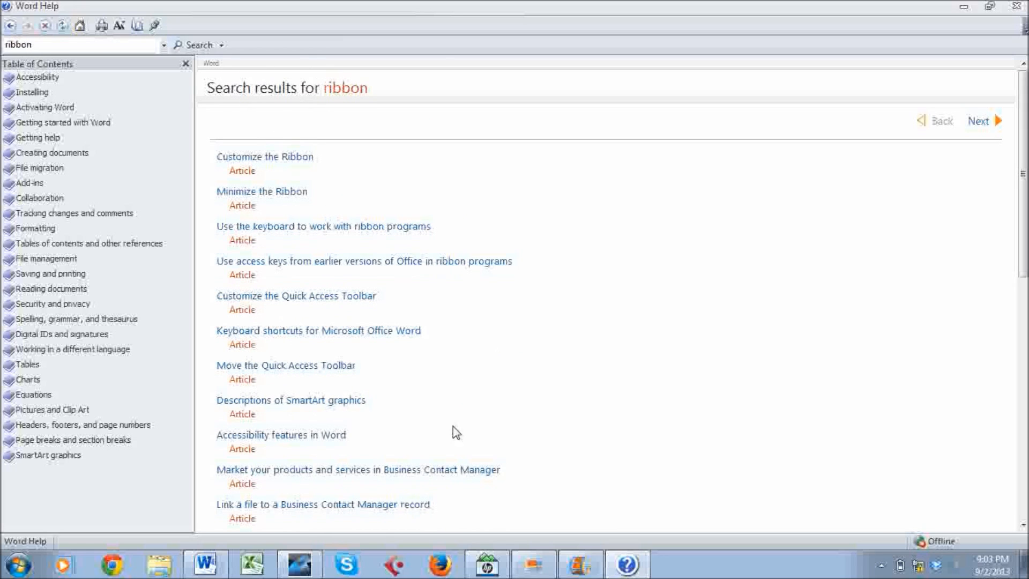
click(265, 193)
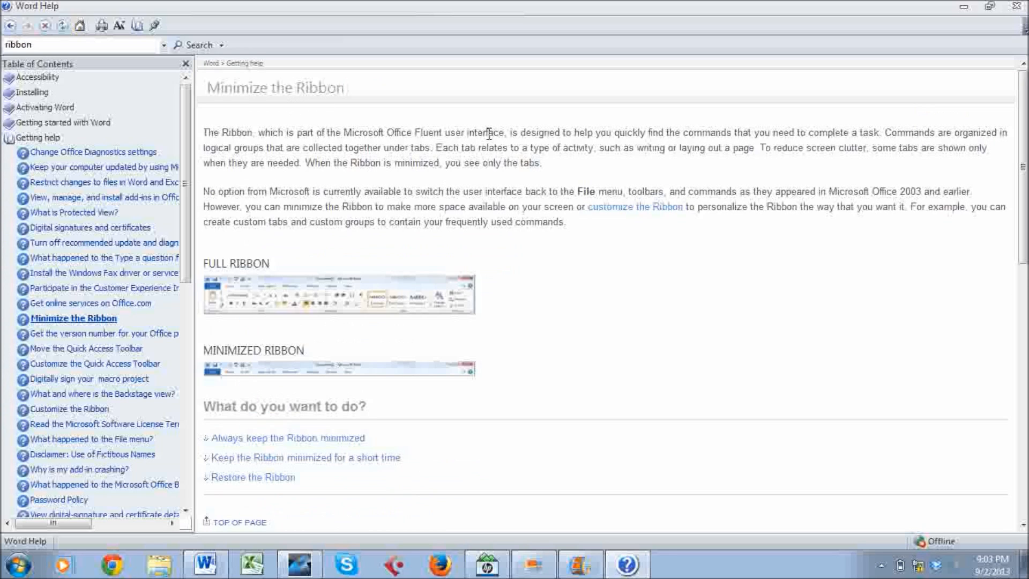
middle_click(405, 185)
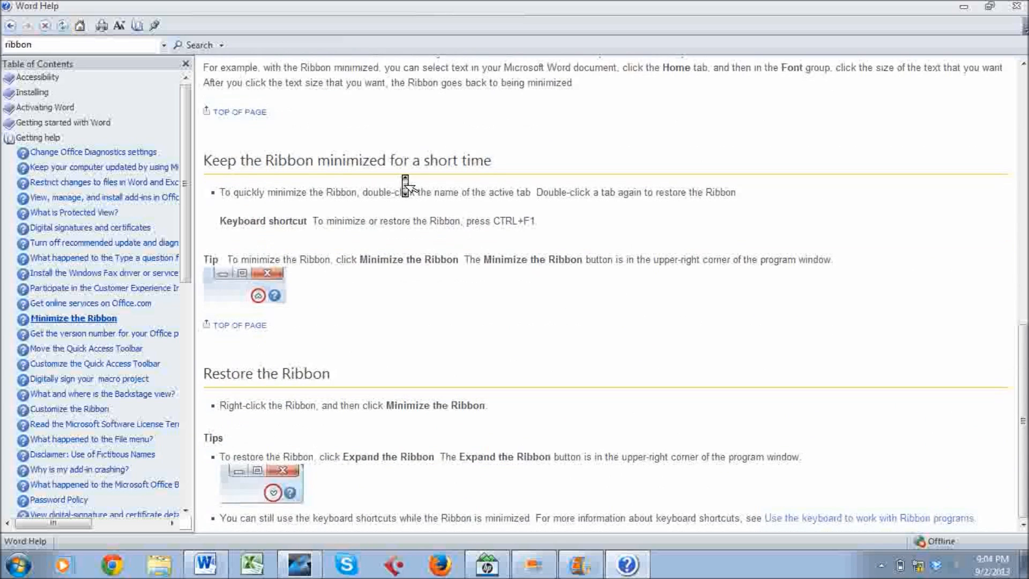
scroll(405, 182, up, 7)
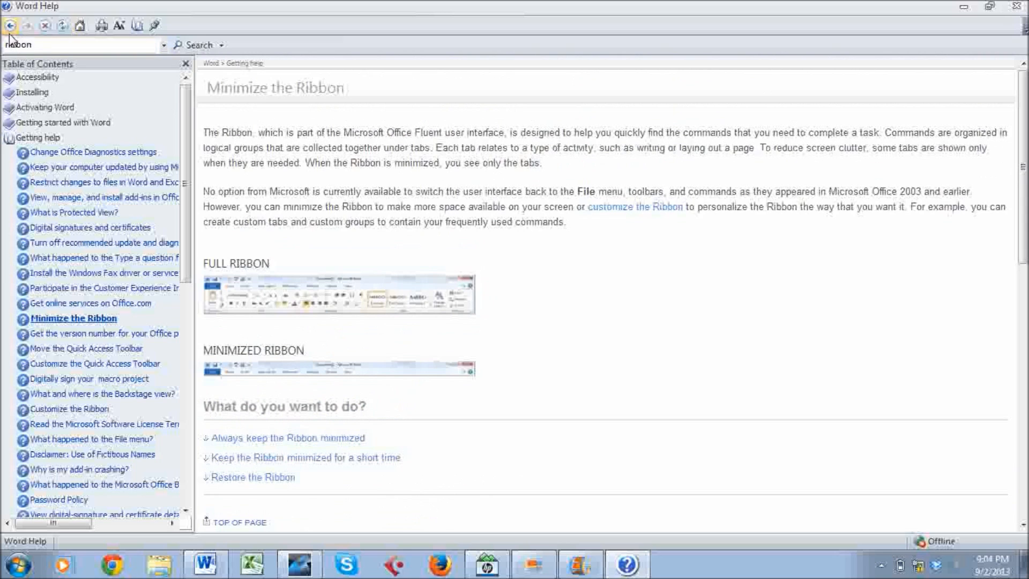
Read the Getting started with Word 2010 article from Help home, then close Help.
click(80, 26)
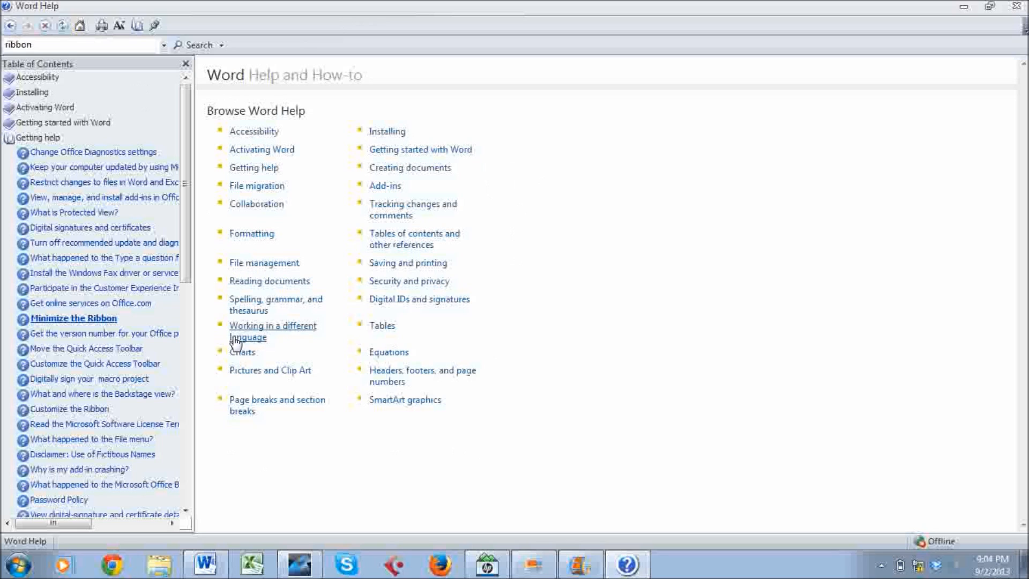
click(451, 152)
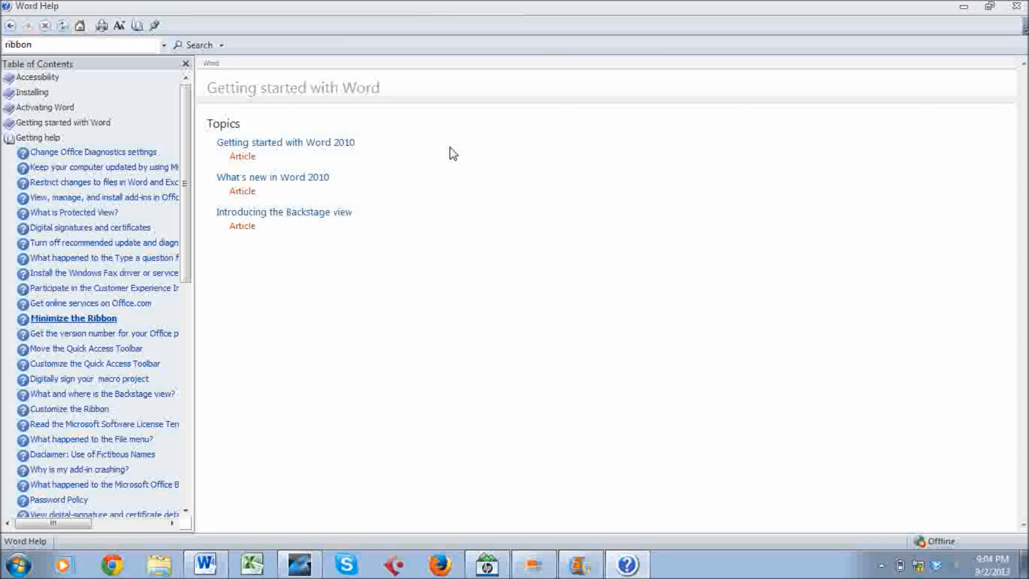
click(349, 145)
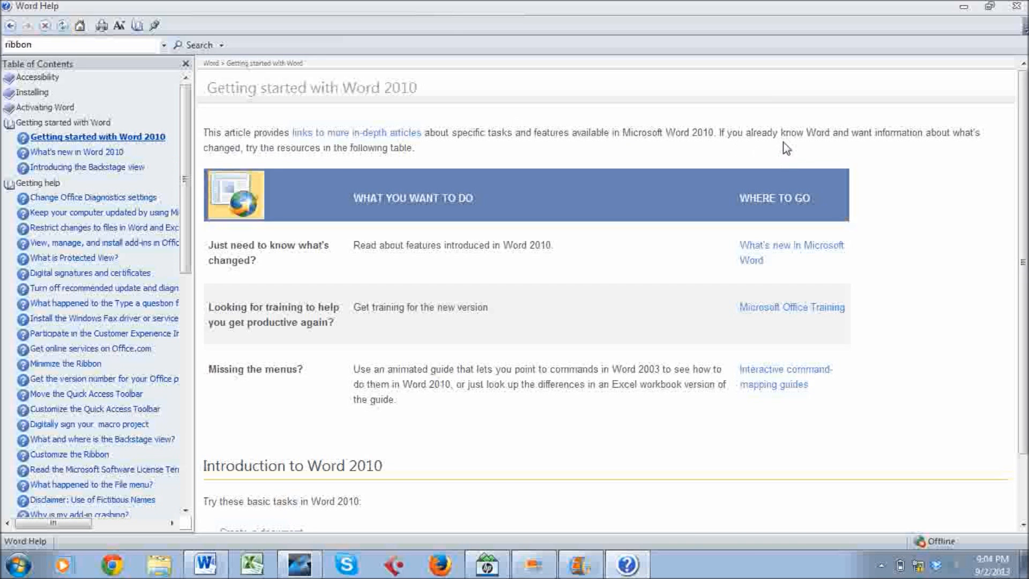
scroll(783, 142, down, 3)
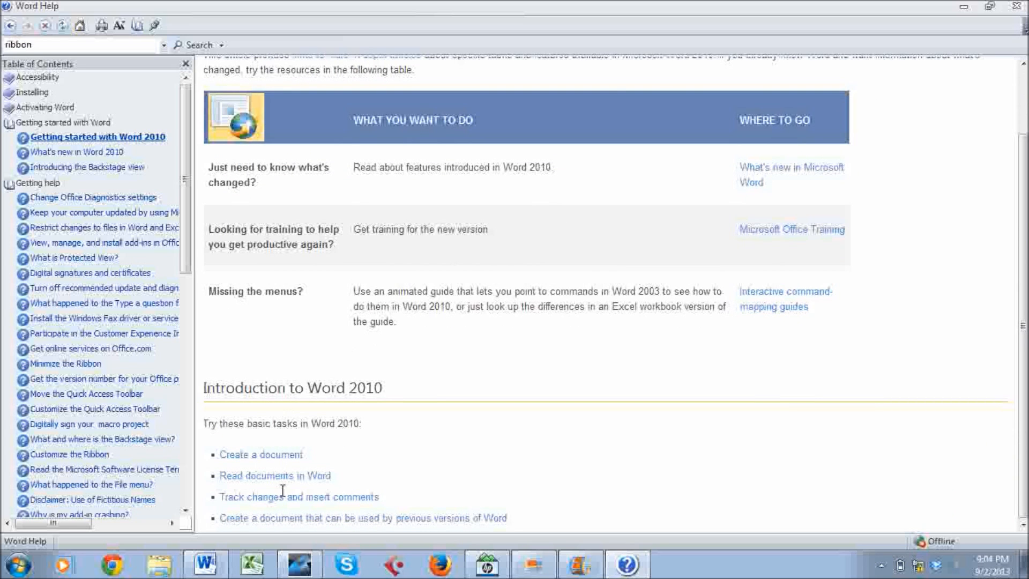
scroll(282, 490, up, 3)
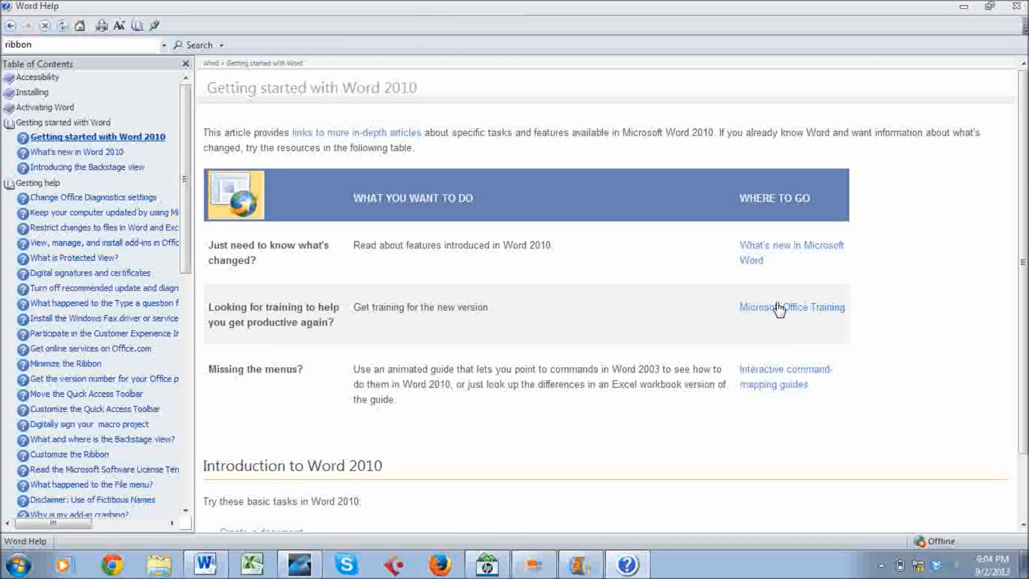
click(1018, 7)
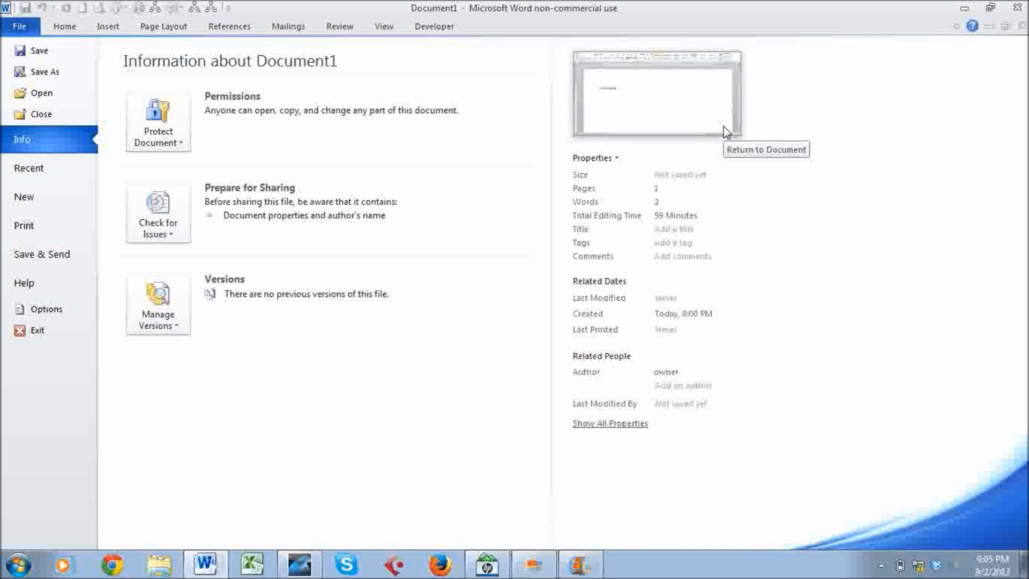
Reopen Help with F1, maximize and close it, and return to the document.
key(F1)
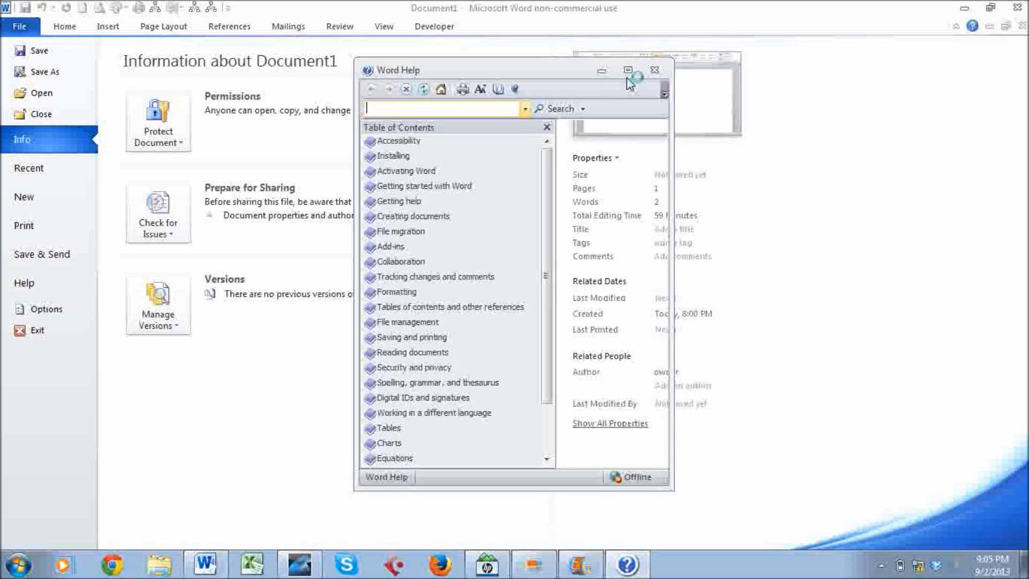
click(627, 71)
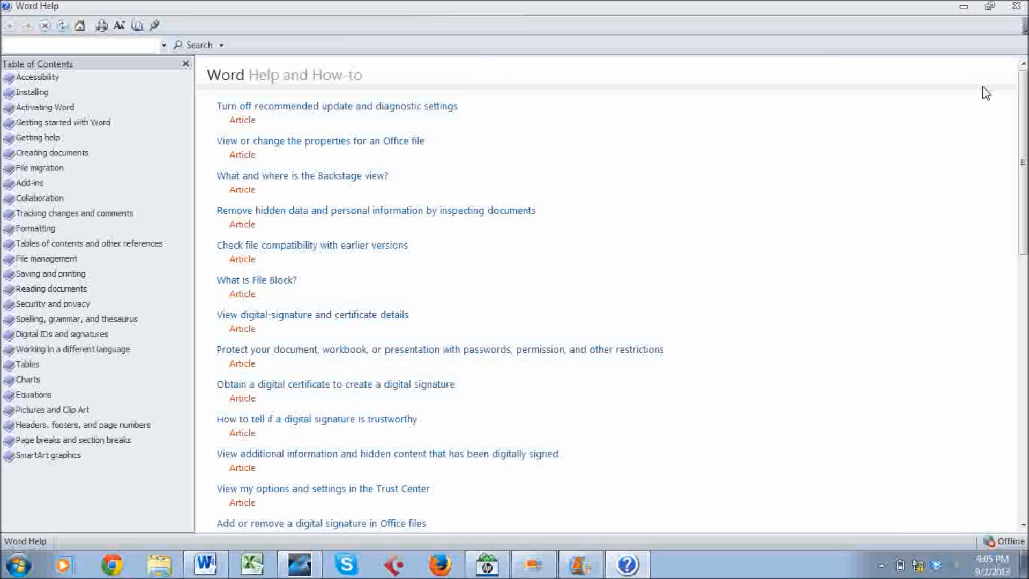
click(1016, 8)
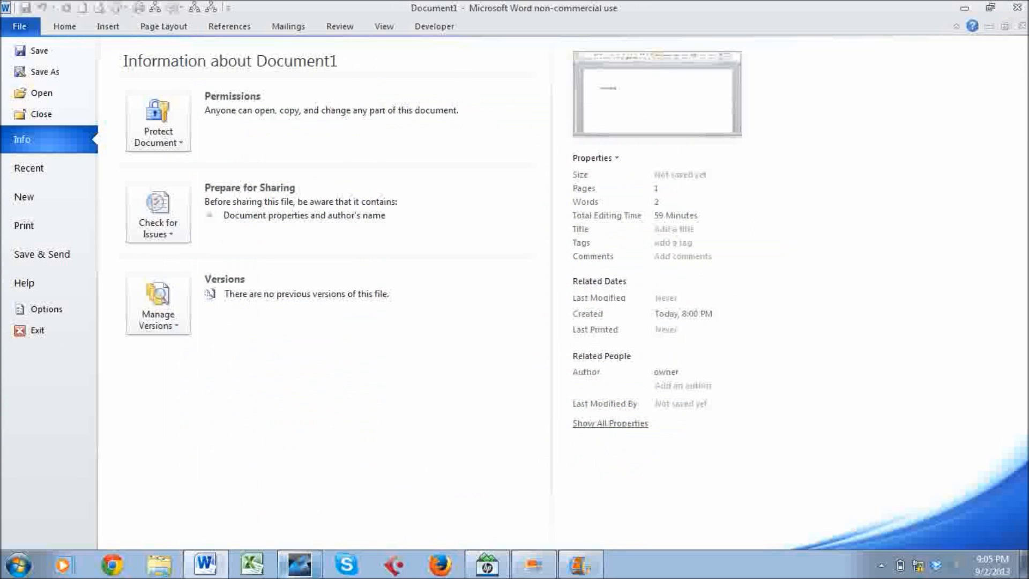
click(303, 572)
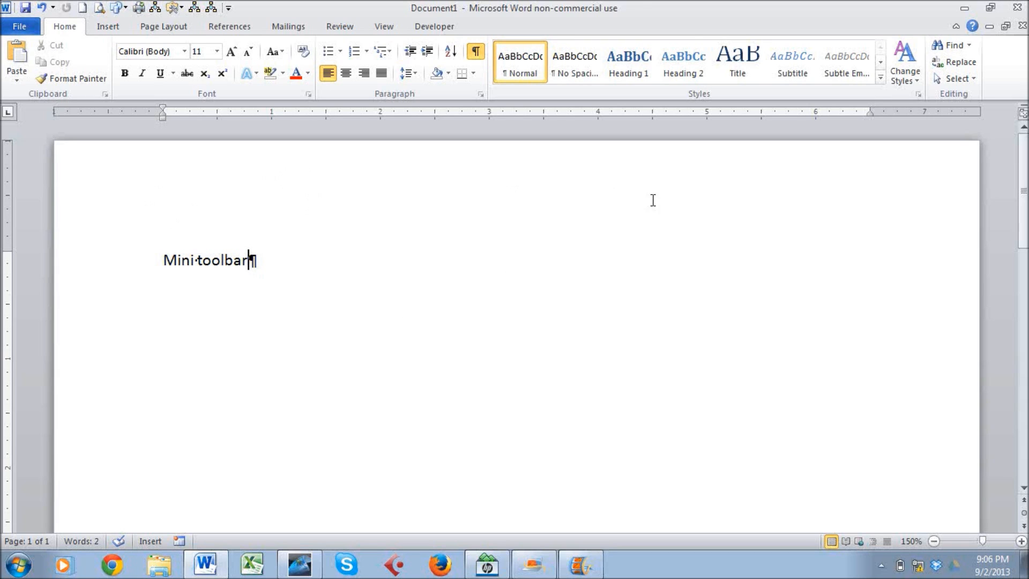
Close Document1 without saving its changes.
click(19, 28)
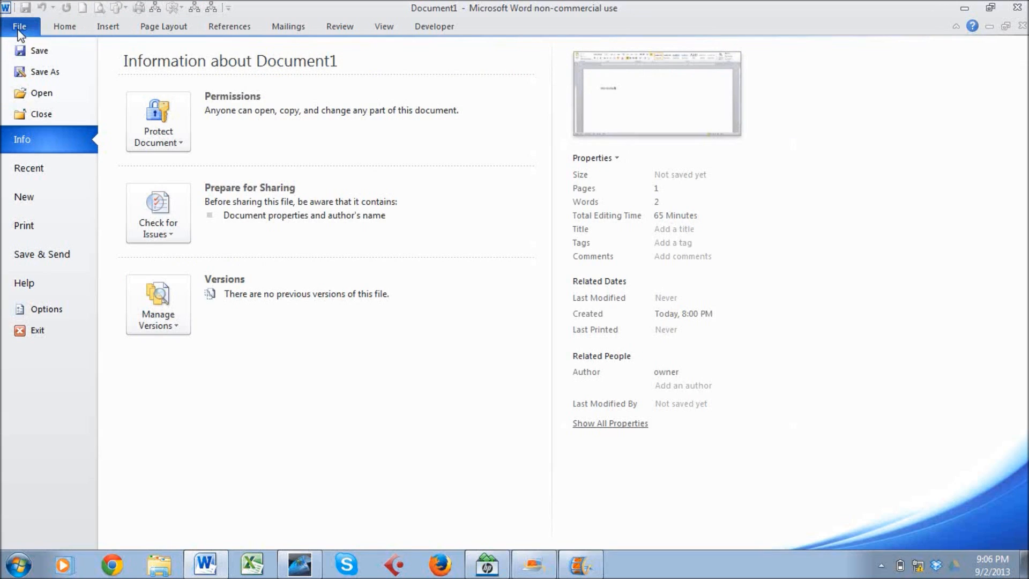
click(39, 114)
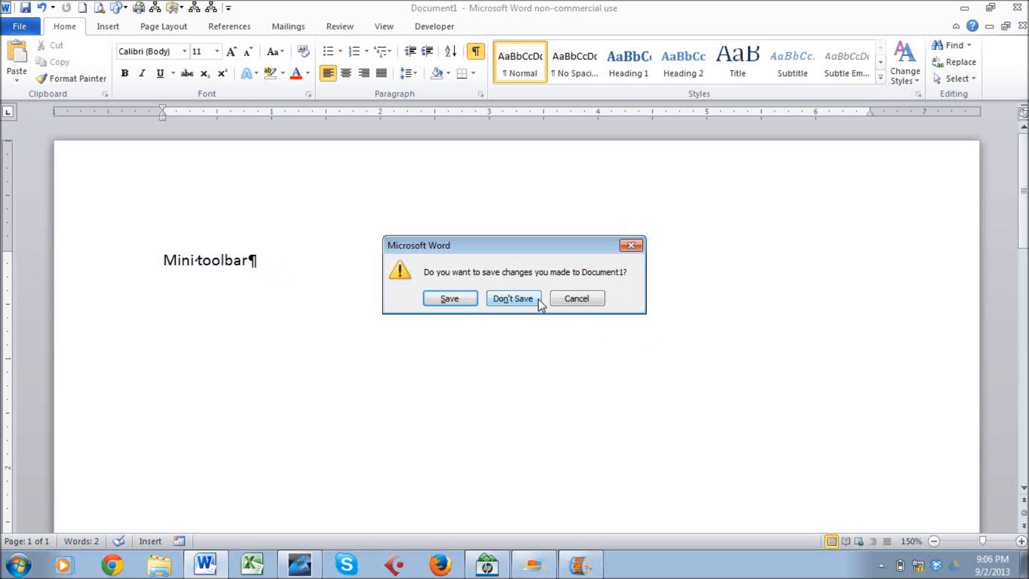
click(513, 298)
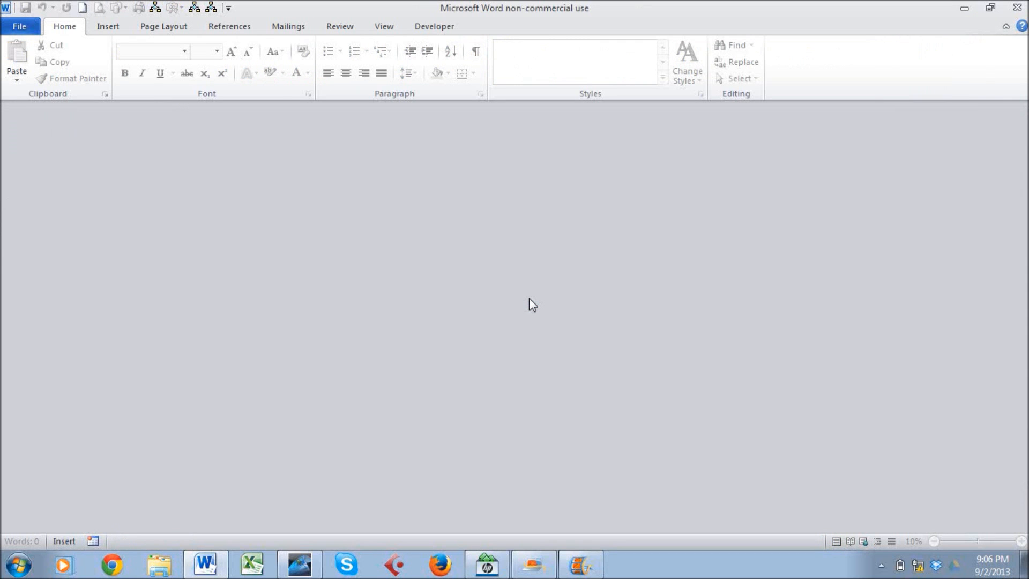
Create a new blank document, Document2.
click(20, 26)
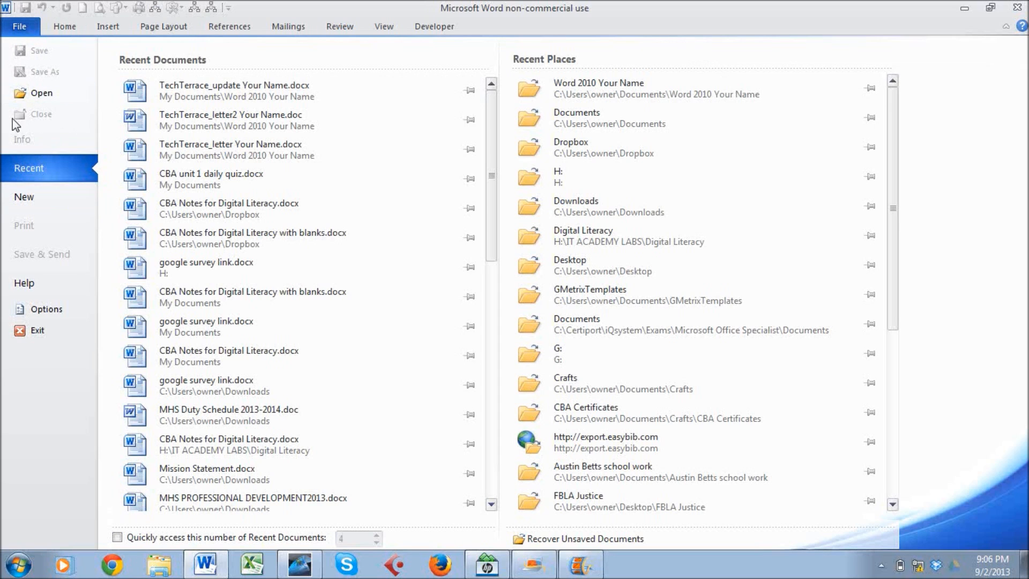
click(20, 26)
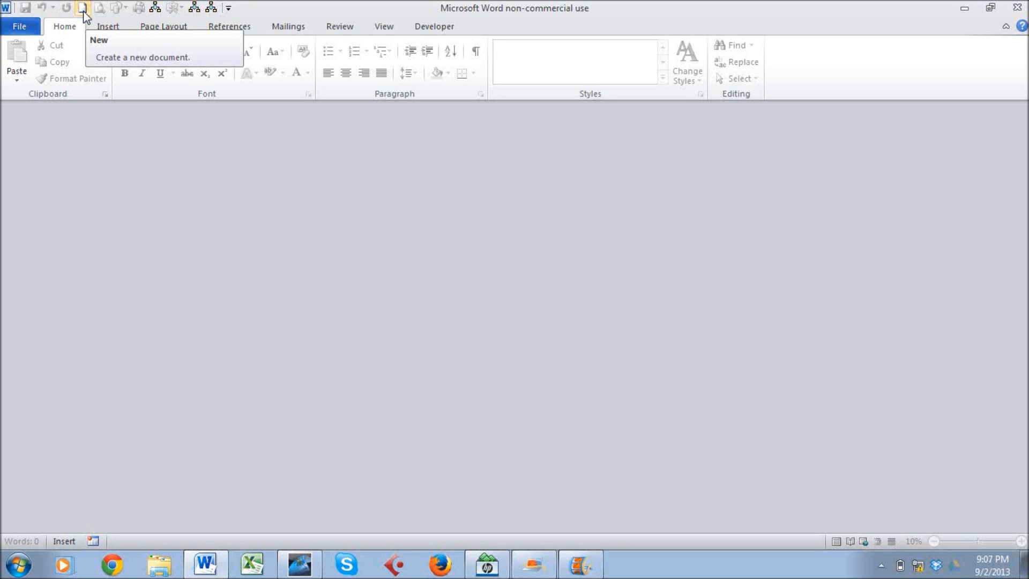
click(35, 30)
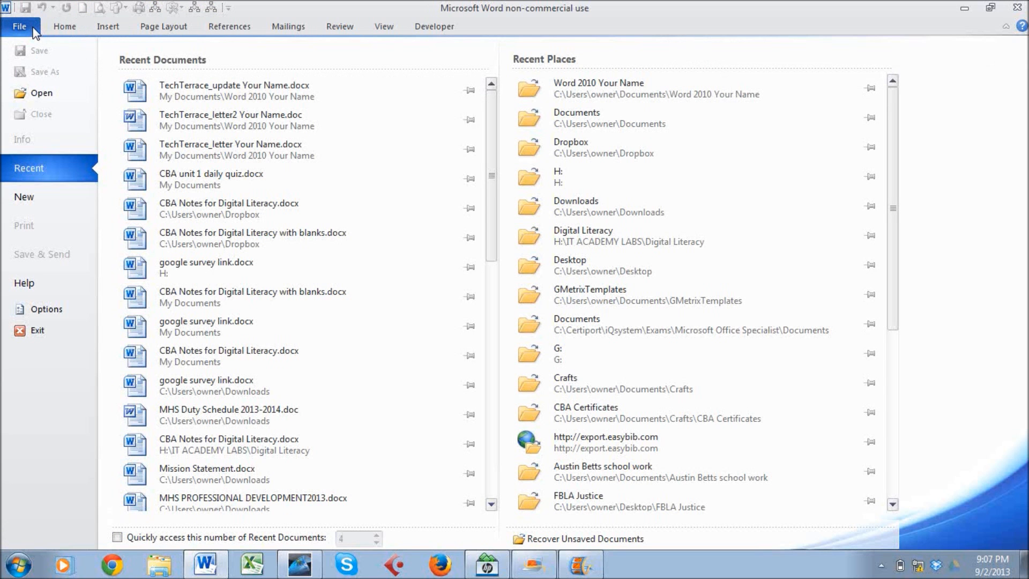
click(35, 199)
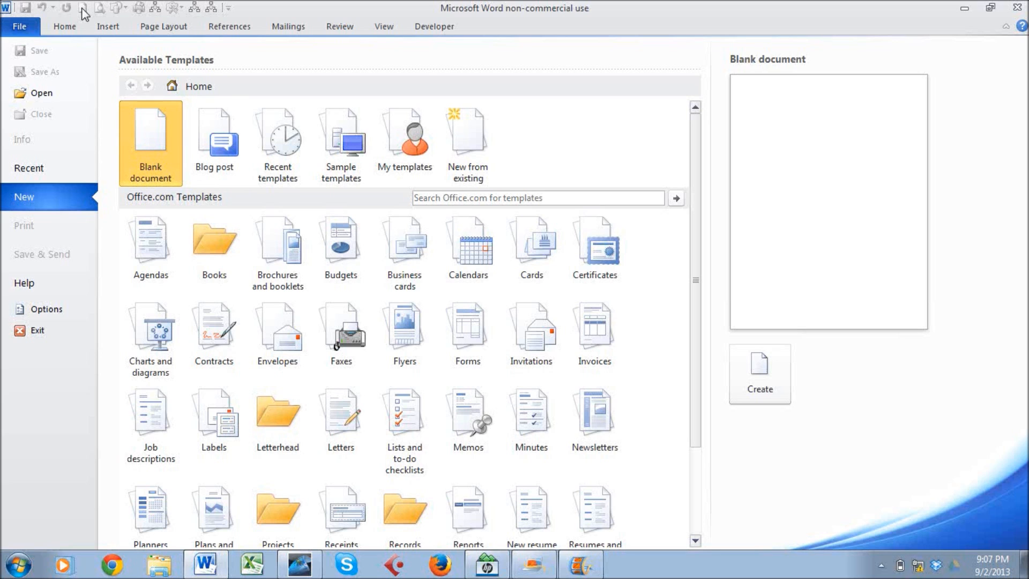
click(20, 28)
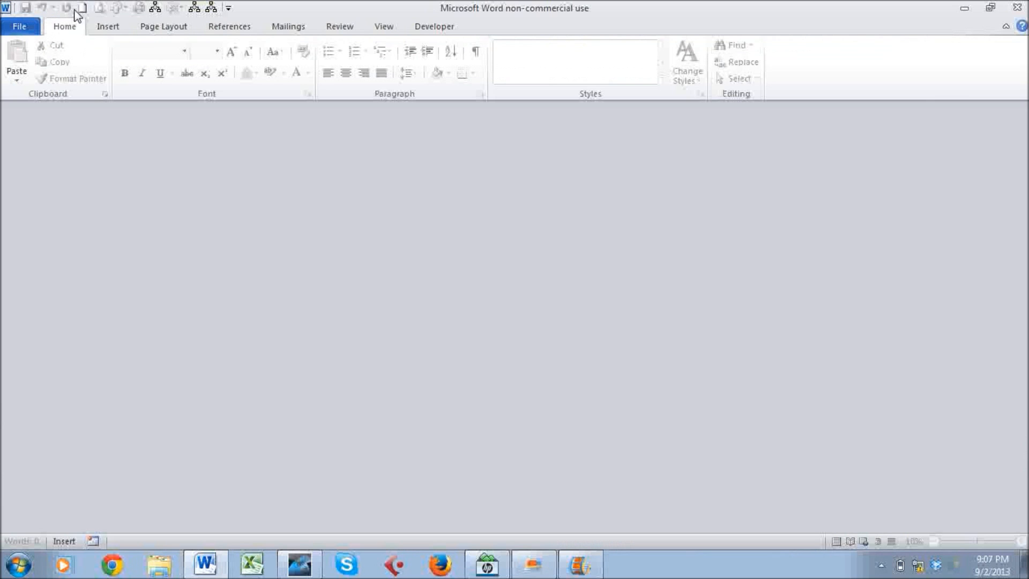
click(82, 8)
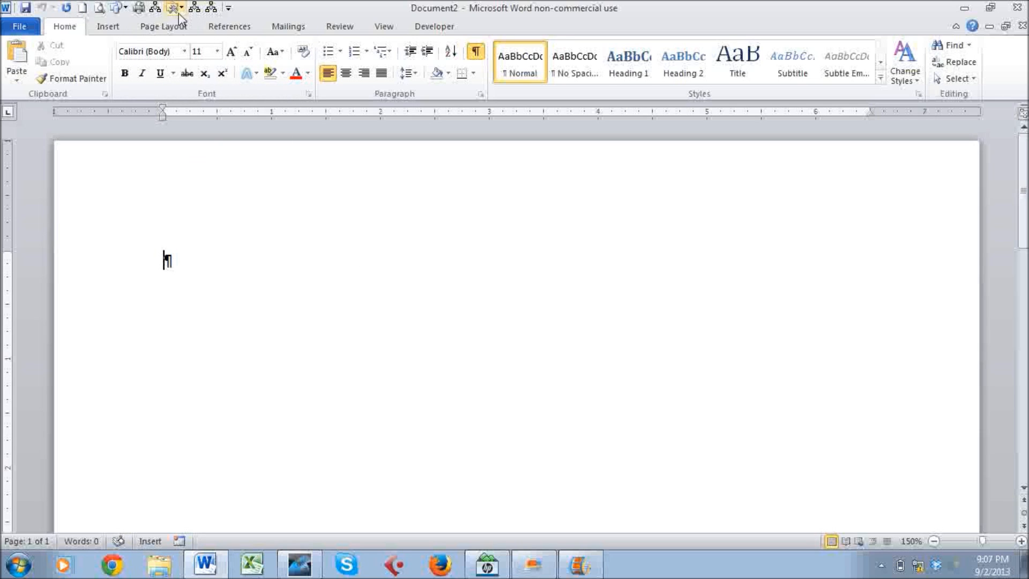
Set the document's top margin to 2 inches through Custom Margins.
click(179, 28)
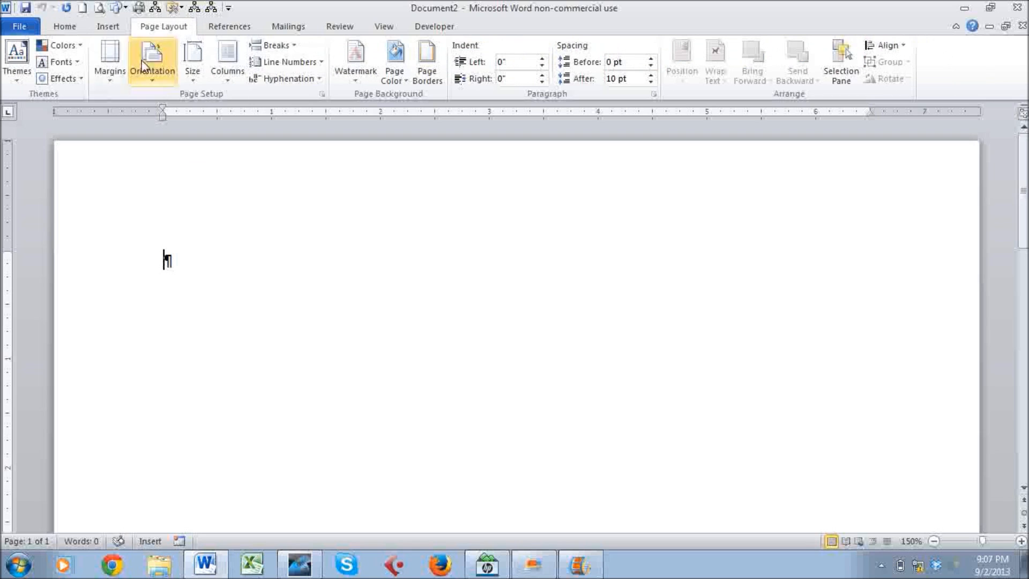
click(111, 79)
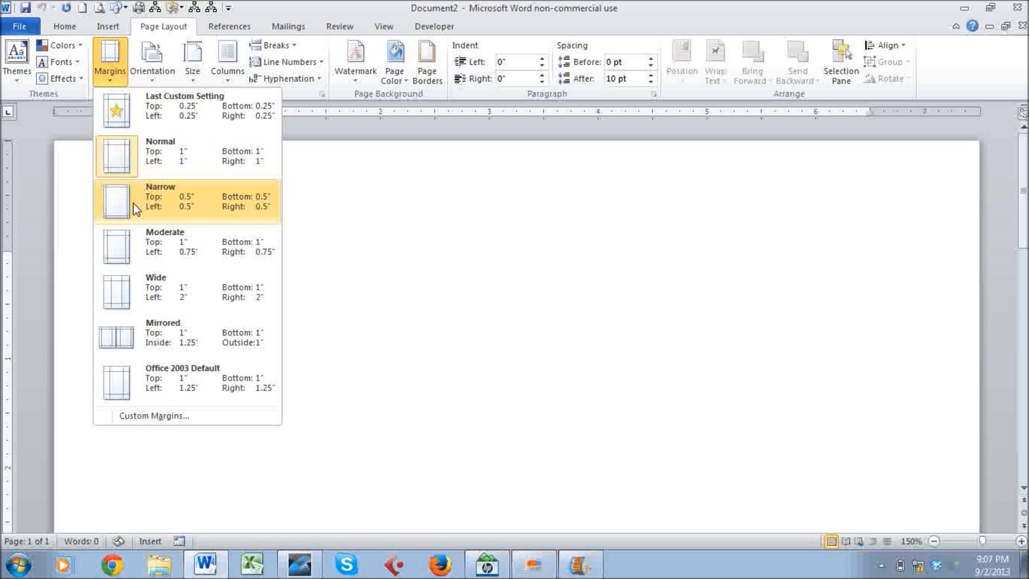
click(144, 416)
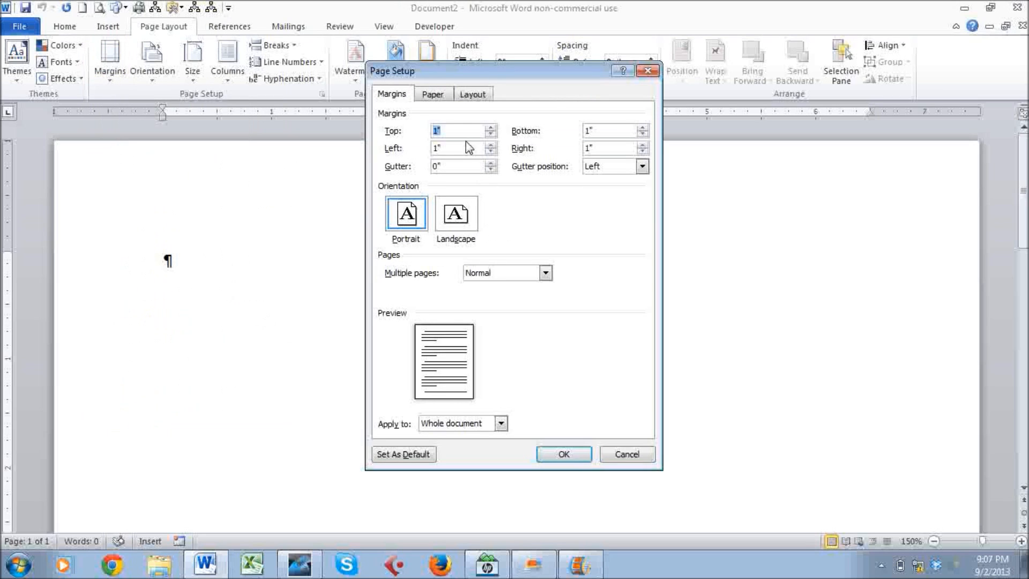
text(2)
click(564, 454)
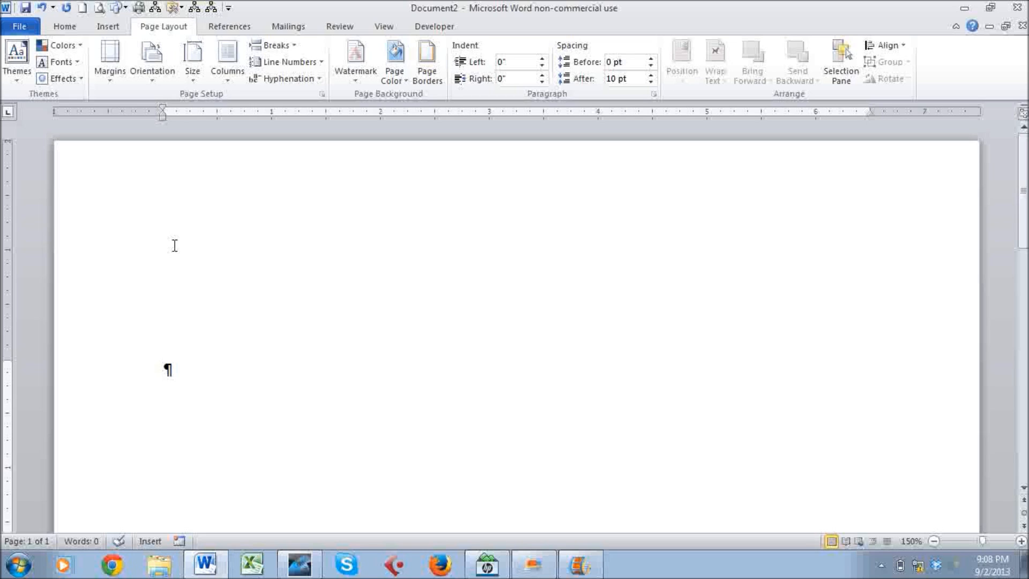
Enter the date 'September 2, 2013' using AutoComplete suggestions.
text(Sept)
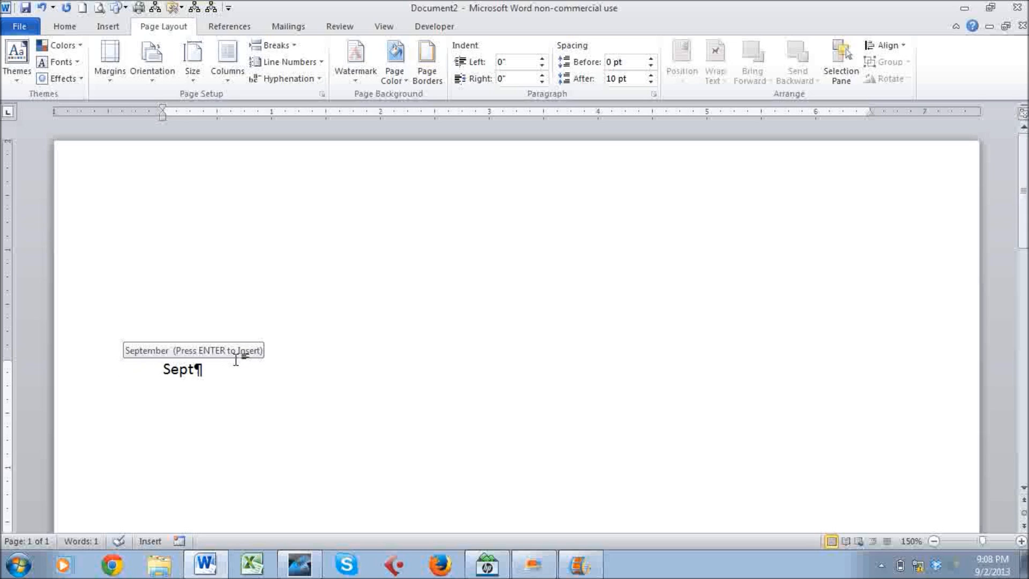
key(Return)
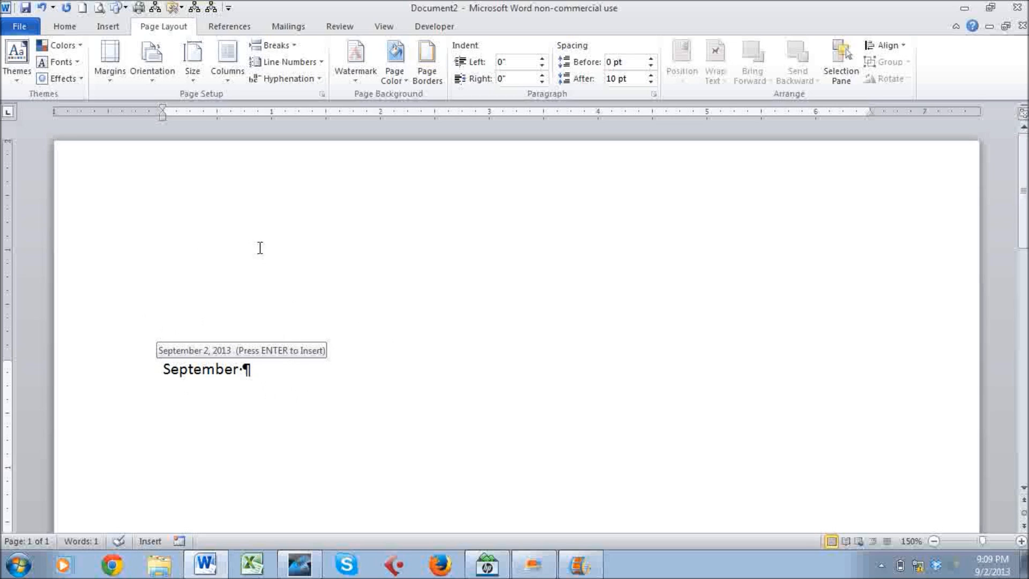
key(Return)
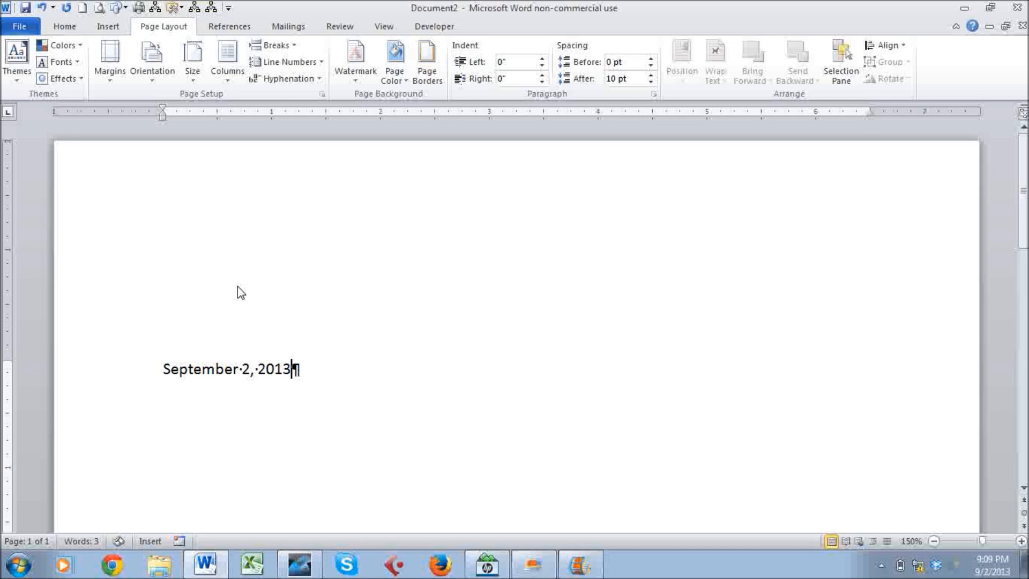
Add a blank line, then the recipient's name, street address and city/state/ZIP lines.
key(Return)
key(Return)
text(M)
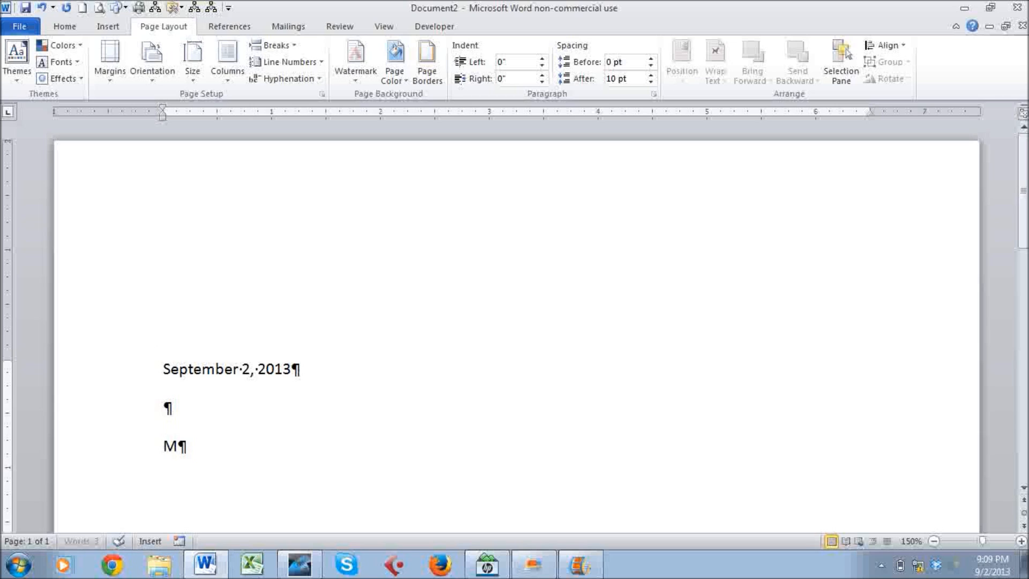
text(s. Miriam)
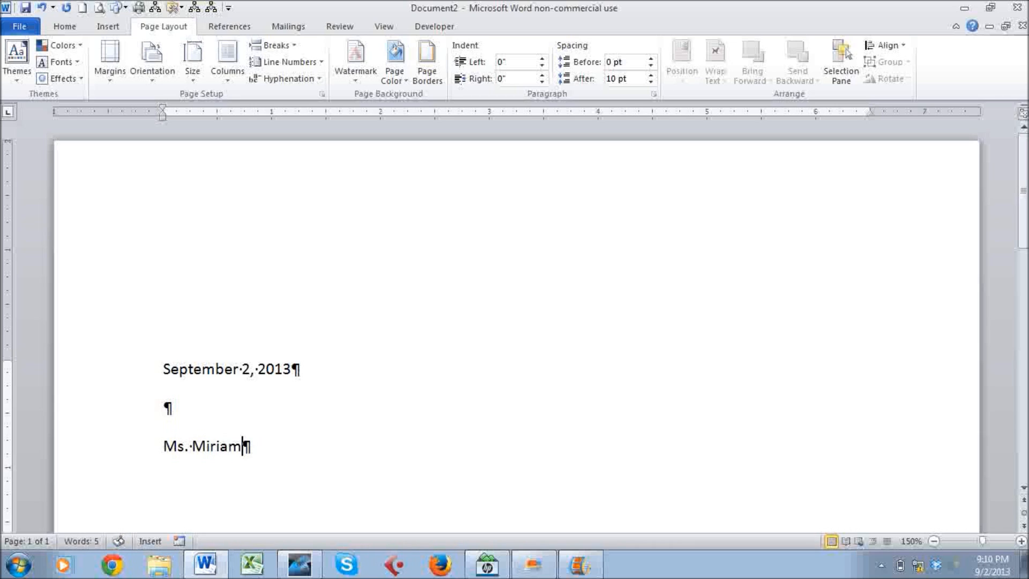
text( Lockhart)
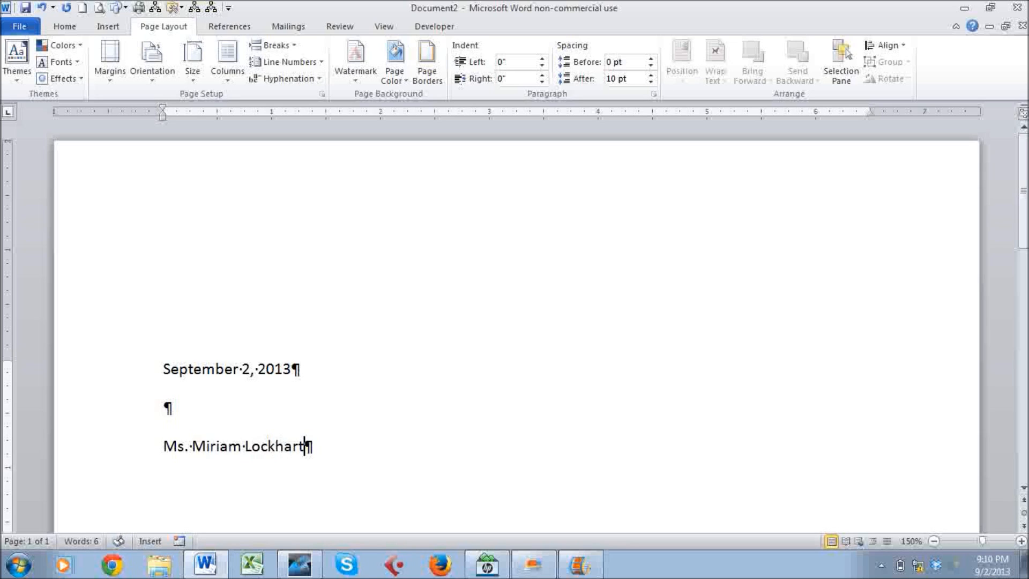
key(Return)
text(764 Crimson Avenue)
key(Return)
text(Boston, MA )
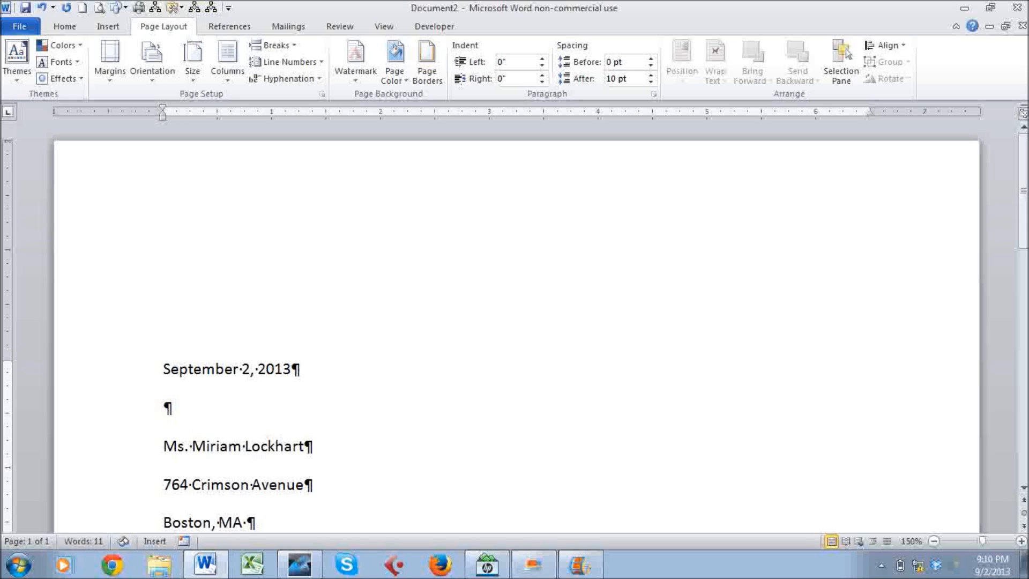
text(02)
text(136)
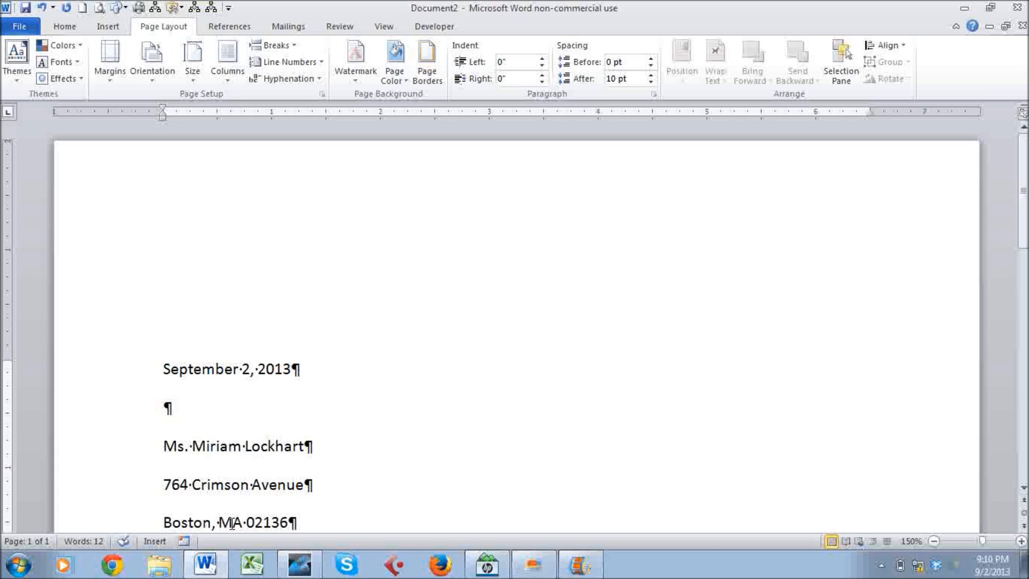
key(Return)
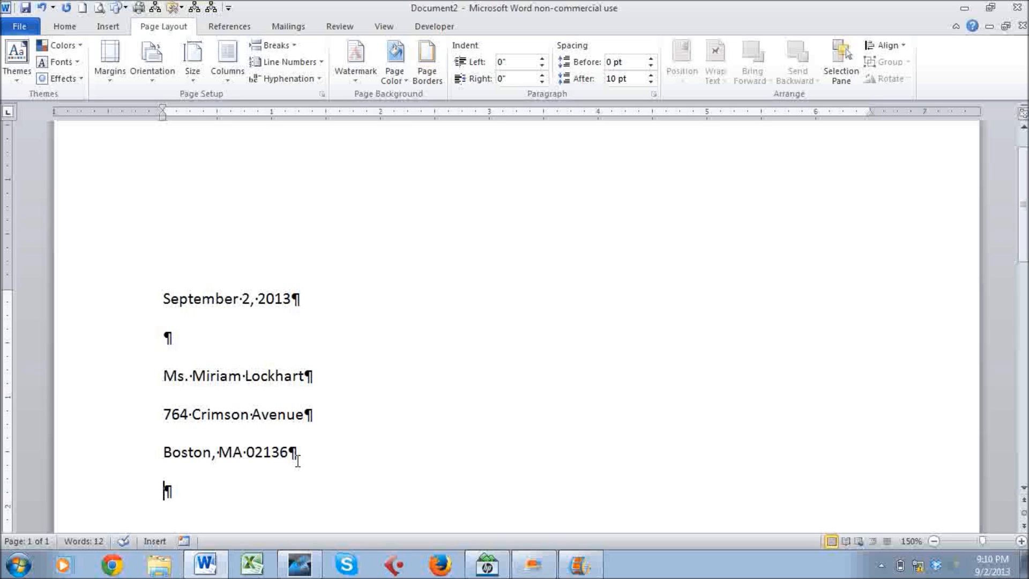
Type the salutation addressed to the recipient, then inspect the paragraph marks in the date and inside address.
text(Dea)
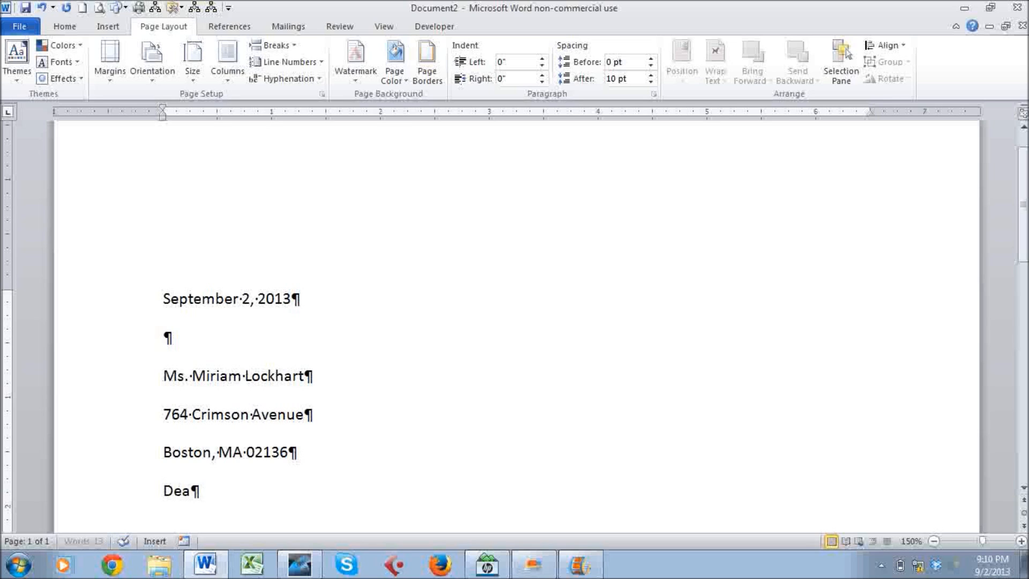
text(r Ms. Lockhart)
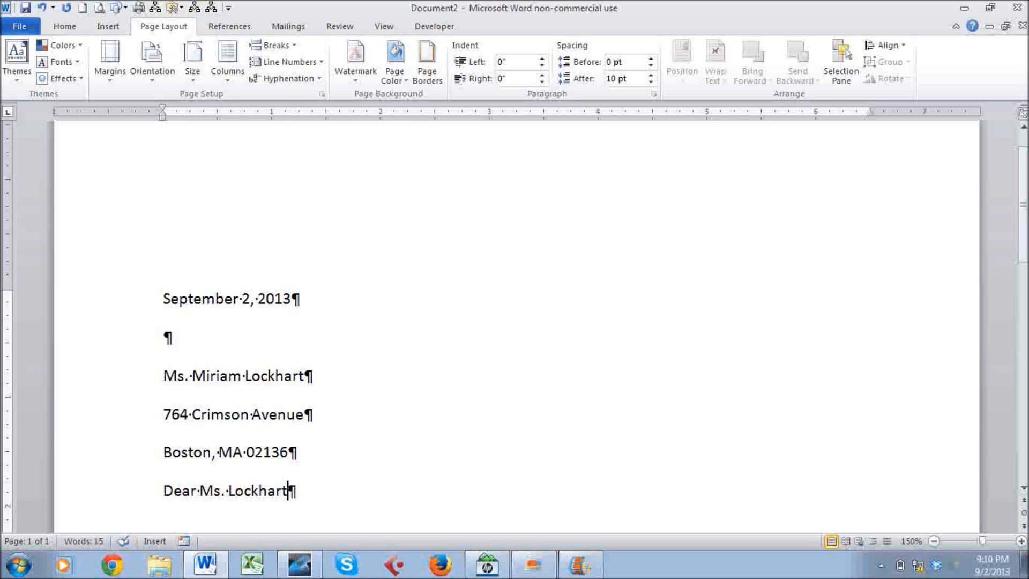
text(:)
click(69, 29)
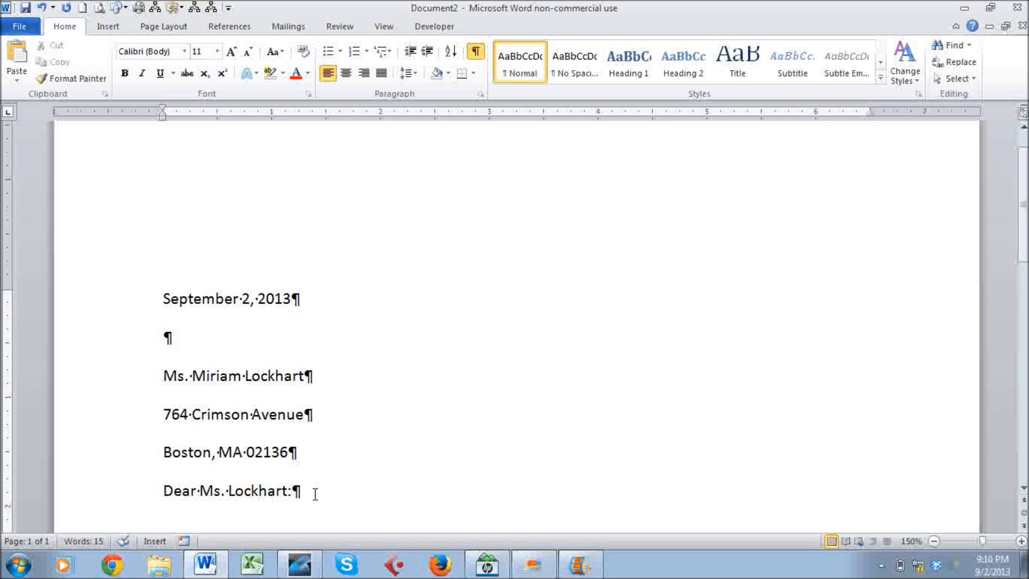
drag(294, 299, 307, 298)
drag(165, 339, 177, 339)
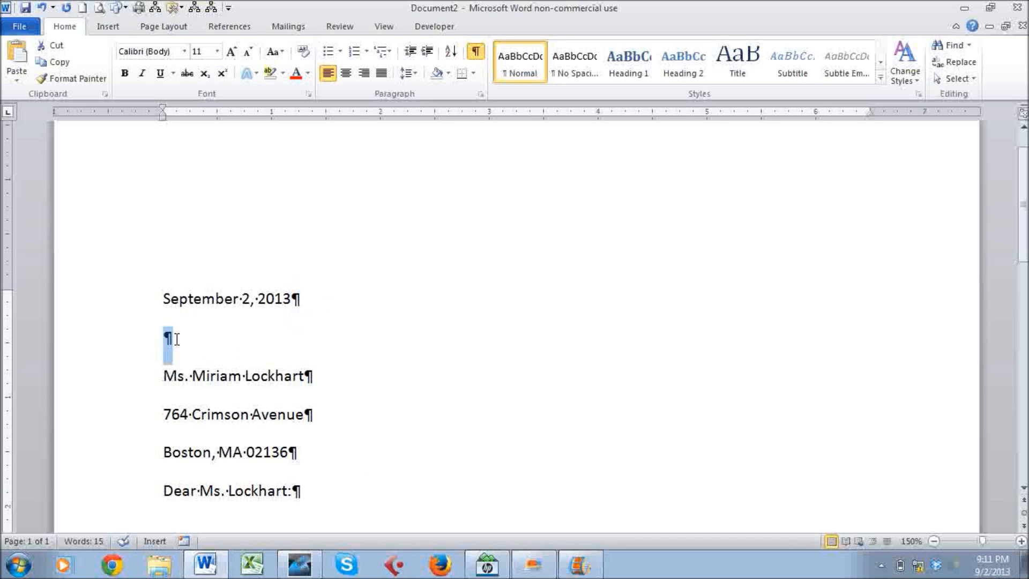
drag(304, 374, 321, 374)
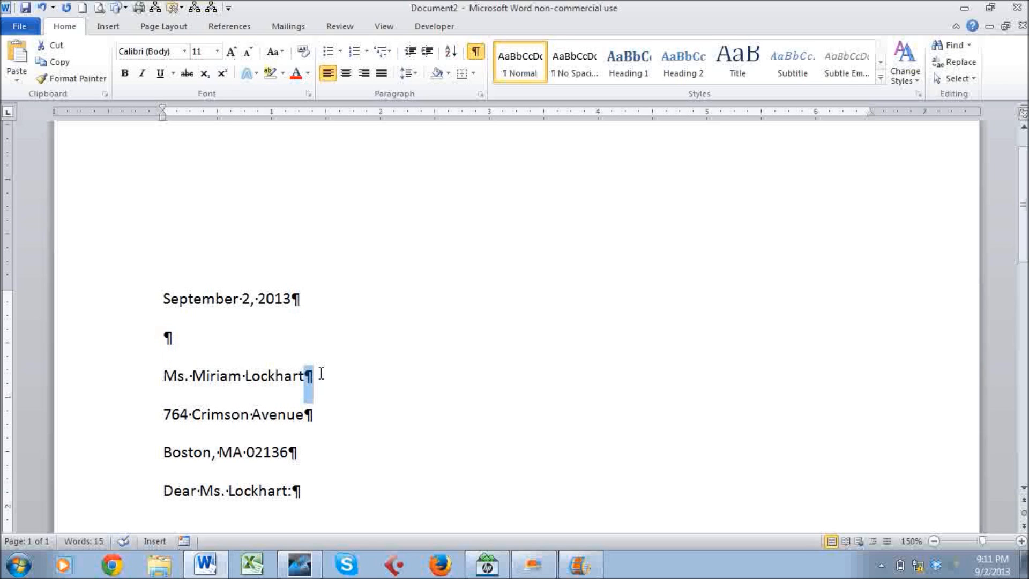
double_click(195, 375)
drag(194, 375, 190, 379)
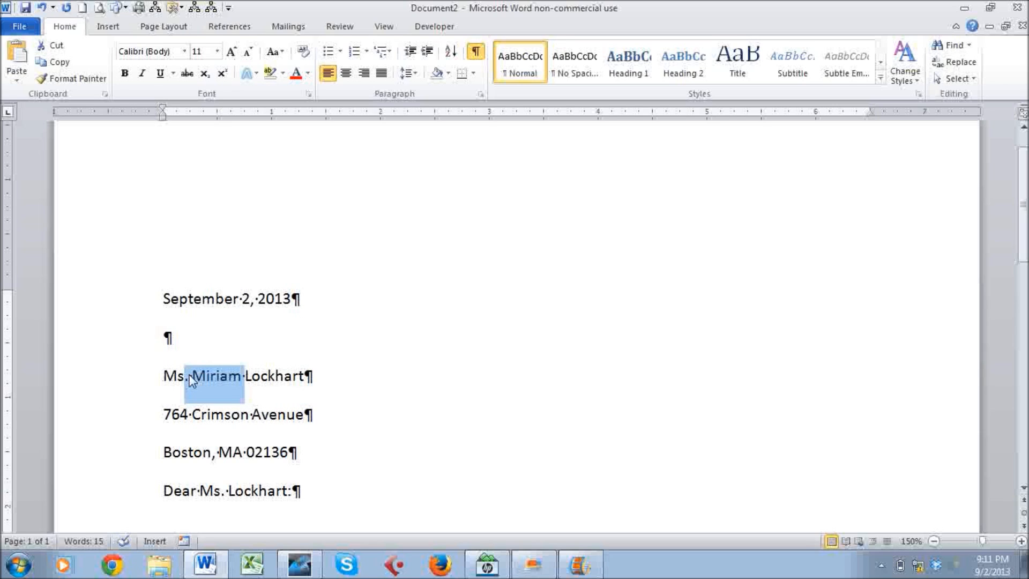
click(242, 375)
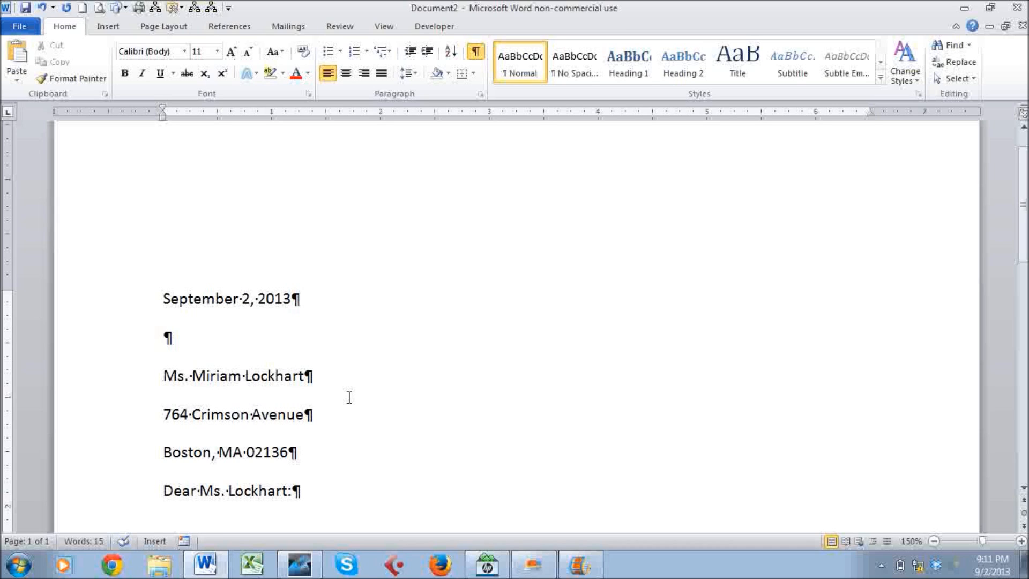
Start a paragraph after the salutation: 'We are pleased that you have chosen to list your home with Tech Terrace Real Estate...'.
drag(349, 397, 324, 485)
click(324, 486)
key(Return)
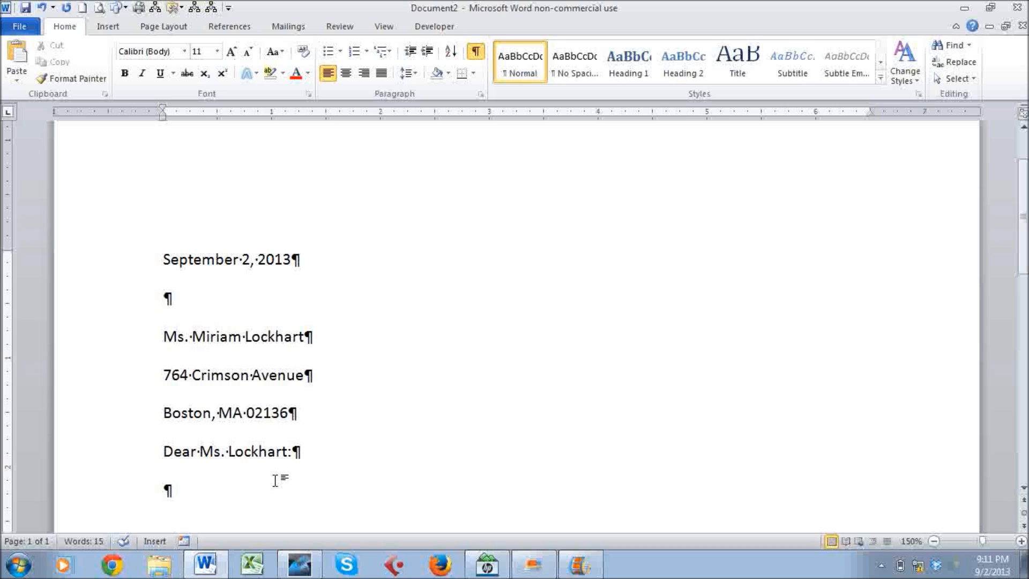
text(We are)
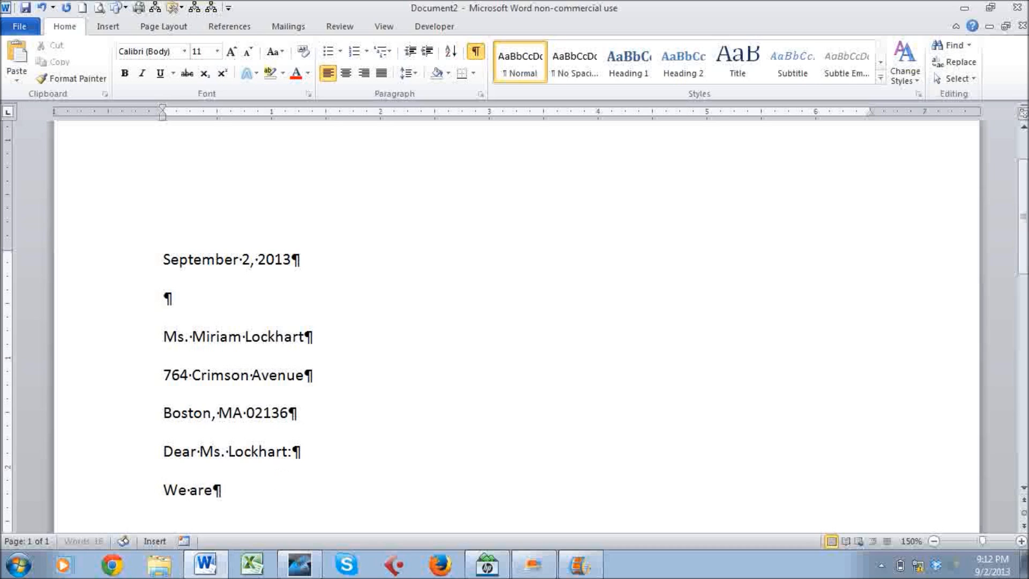
text( pleased that )
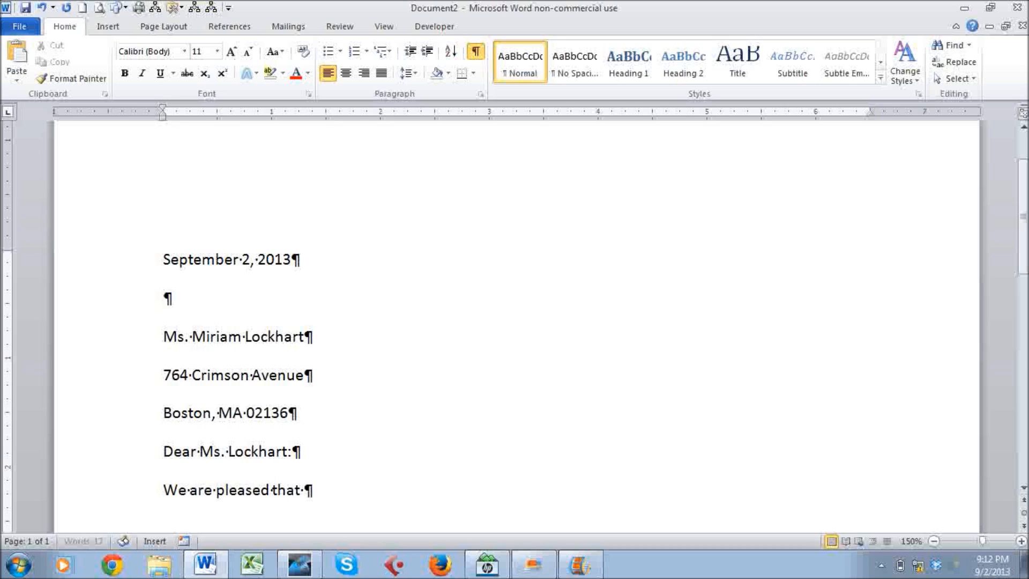
text(you have chos)
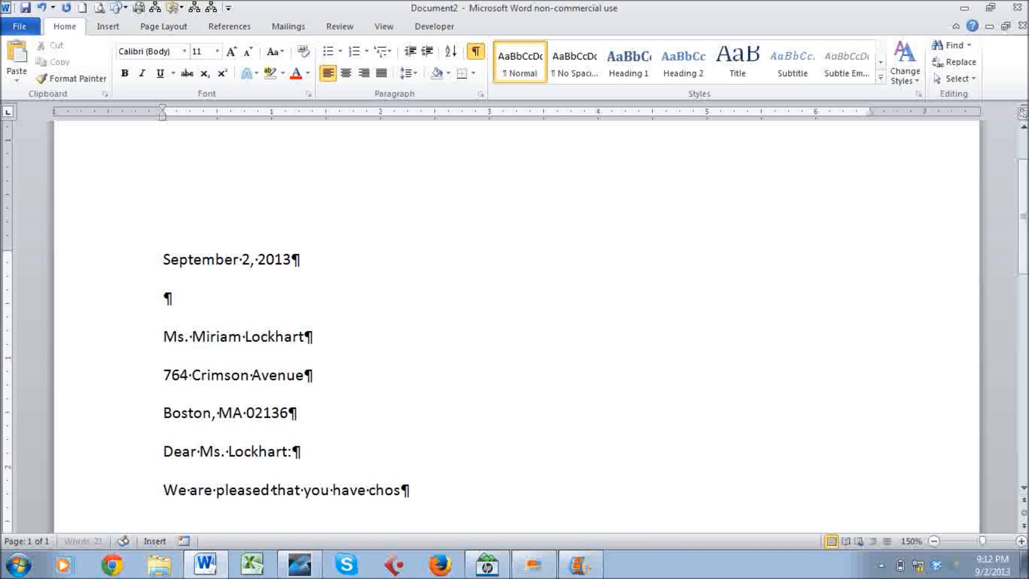
text(en to list your)
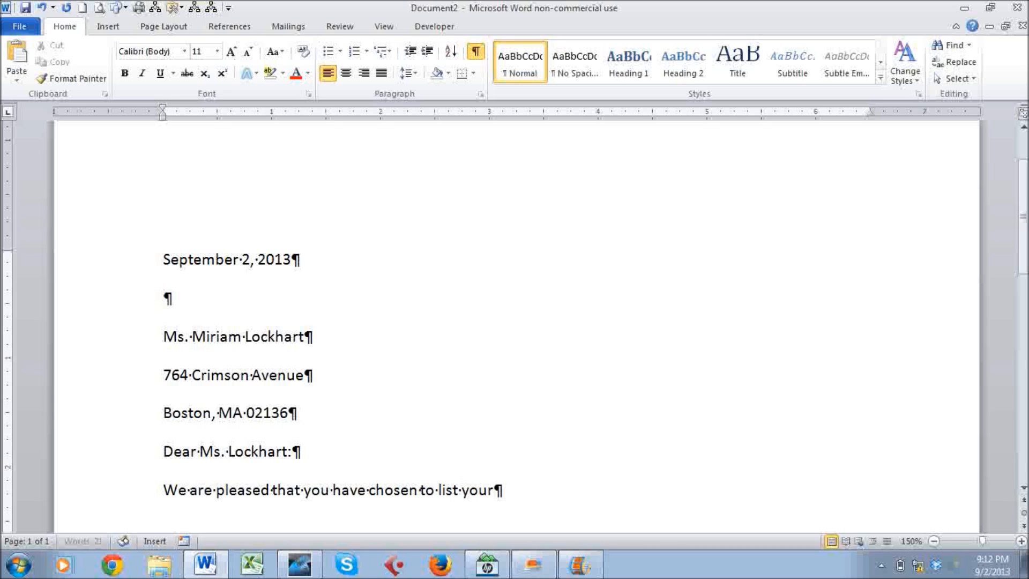
text( home with Te)
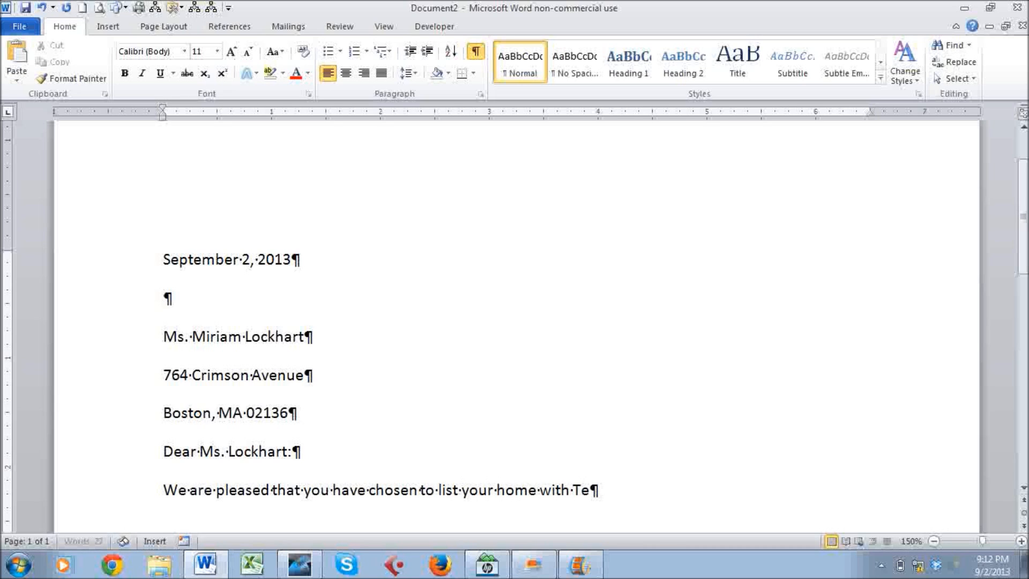
text(ch Terrace )
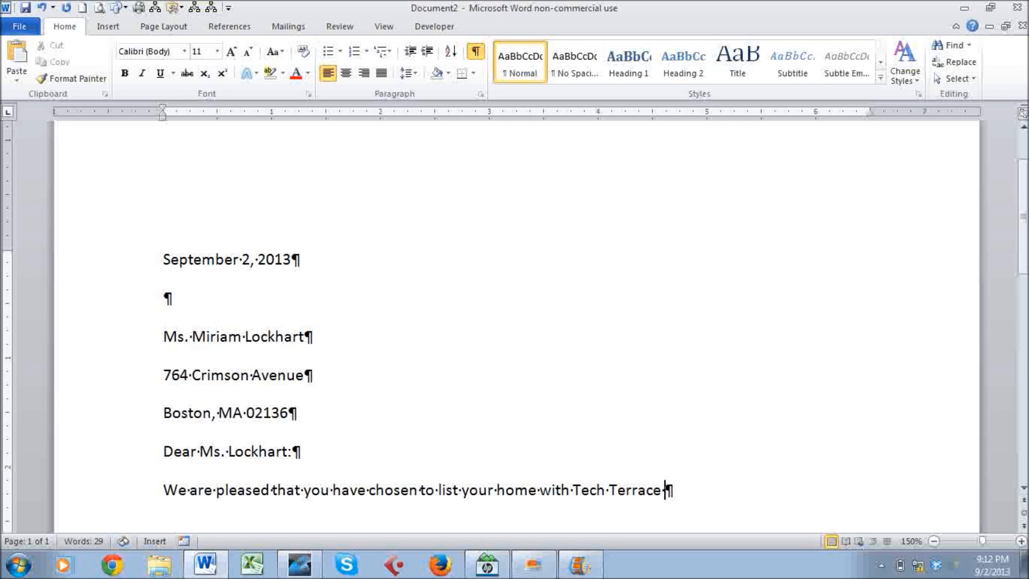
text(Real Estate)
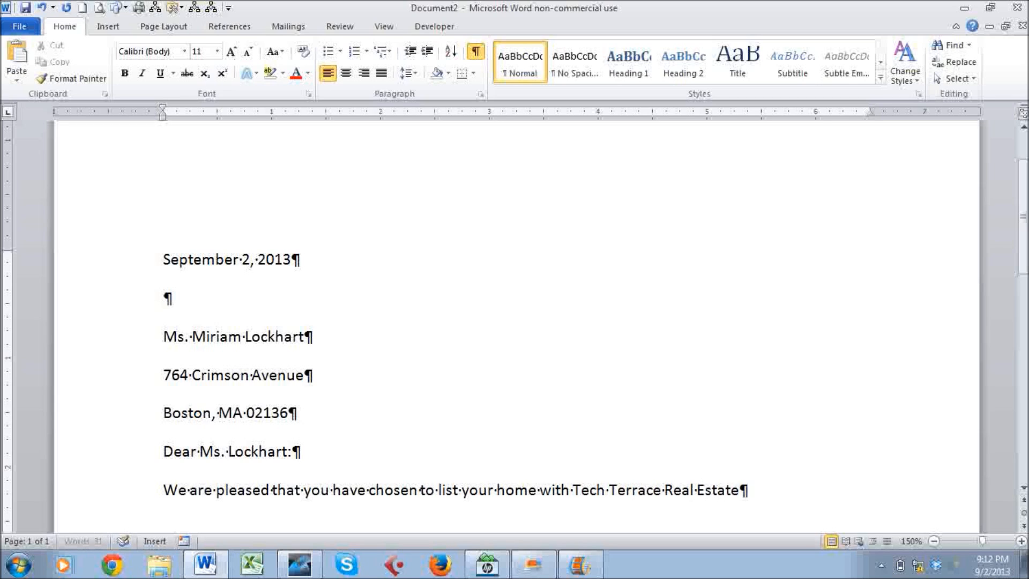
text(. Our office)
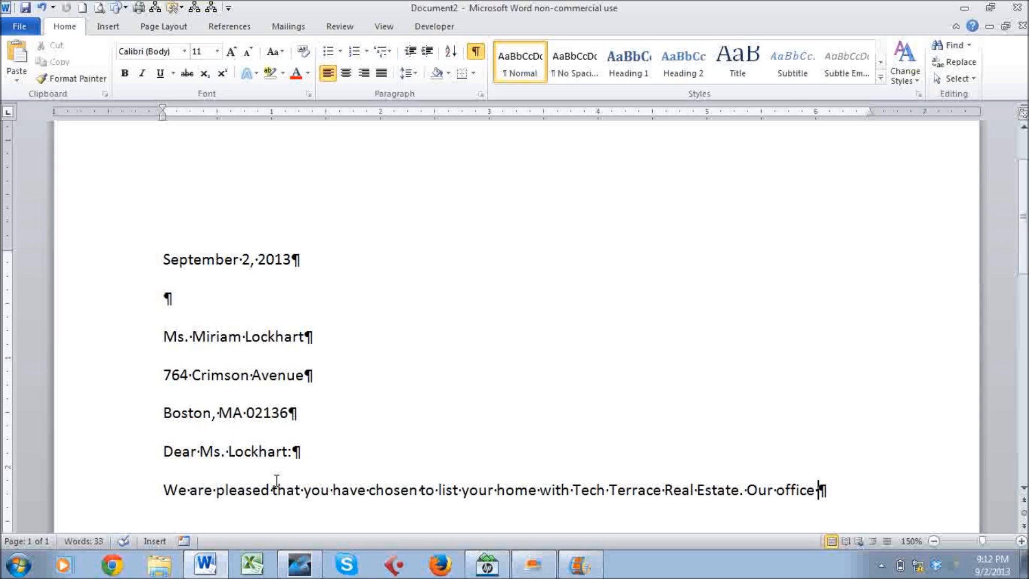
text(has)
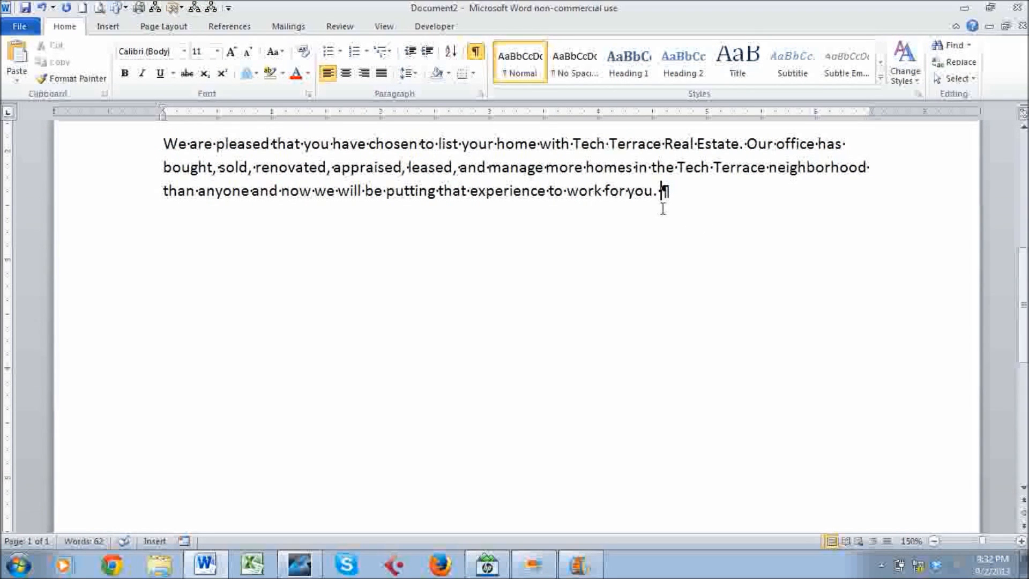
Add an empty paragraph after the opening Tech Terrace paragraph and scroll back up to review.
key(Return)
scroll(236, 206, up, 2)
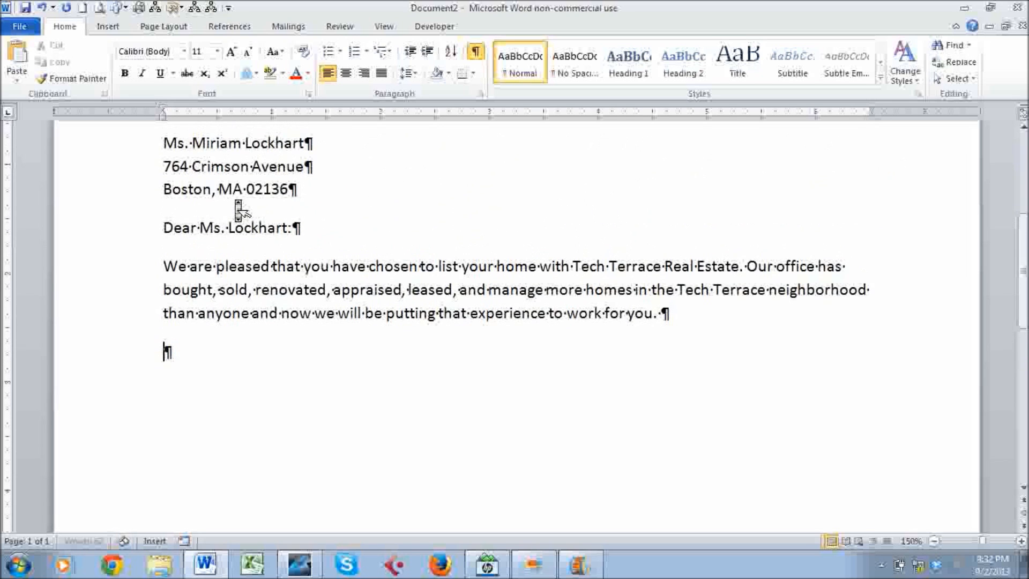
scroll(238, 210, up, 1)
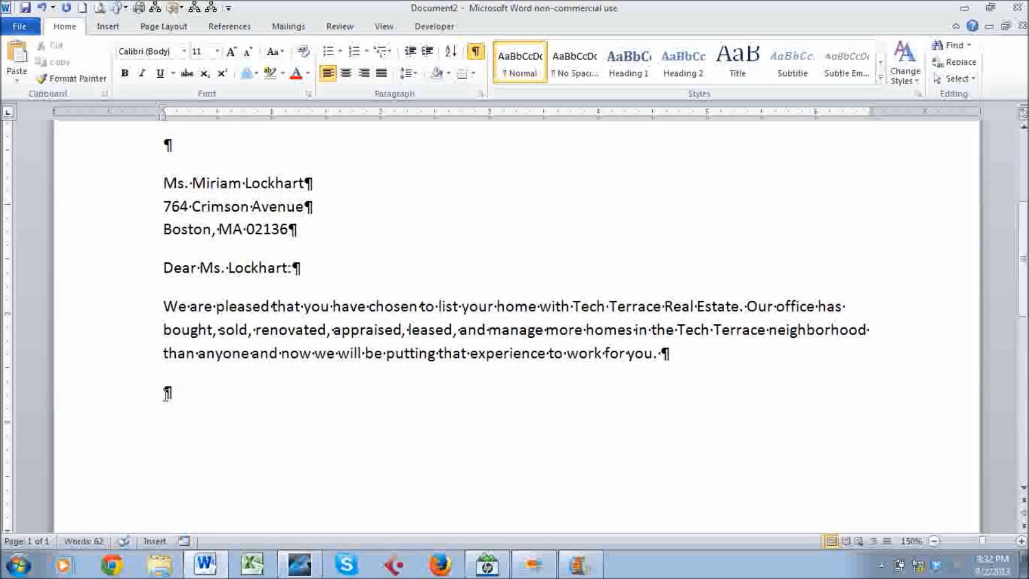
Paste in the rest of the letter and correct 'sebsite' to 'website'.
key(ctrl+v)
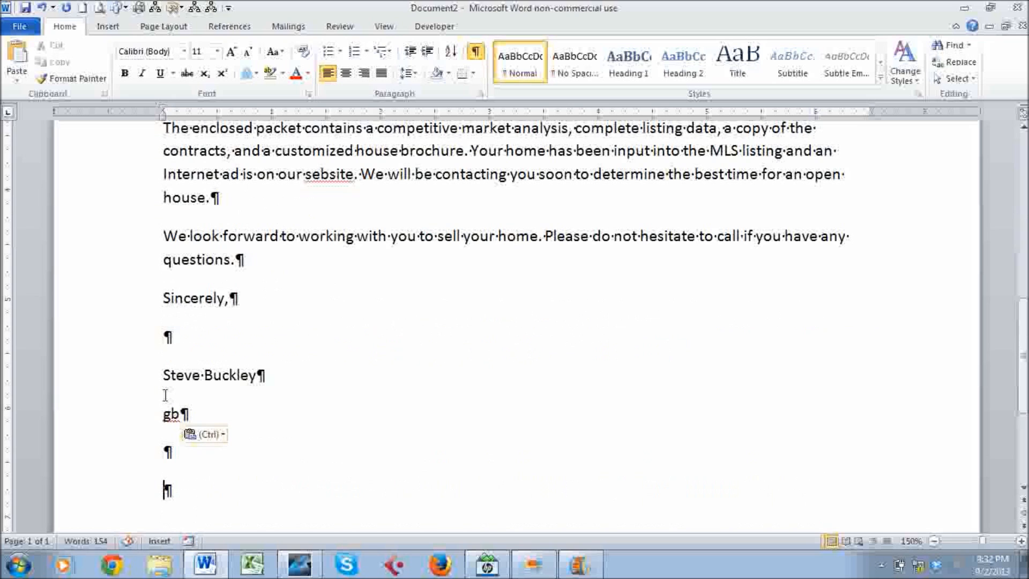
scroll(165, 395, up, 2)
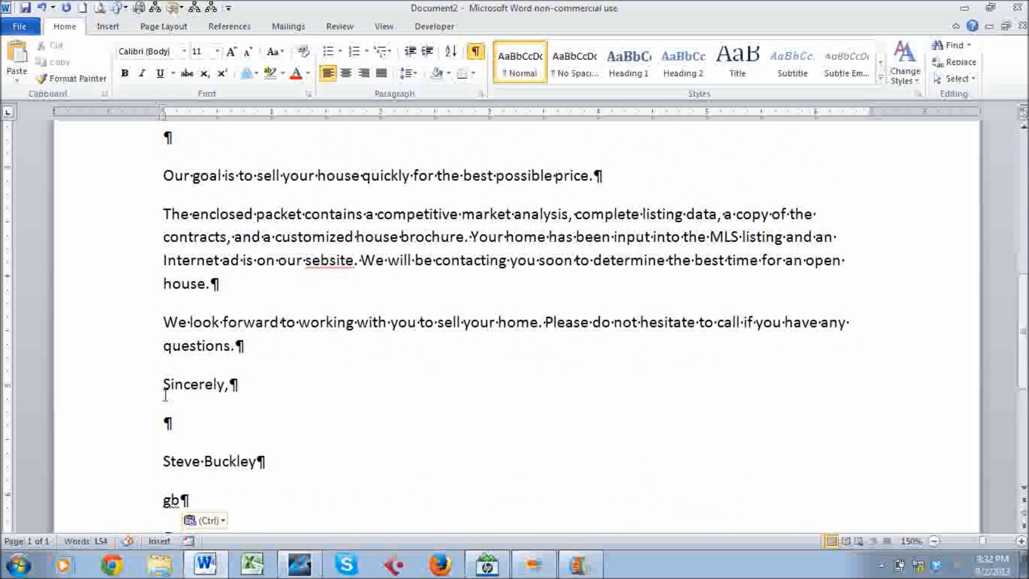
click(313, 260)
key(BackSpace)
text(w)
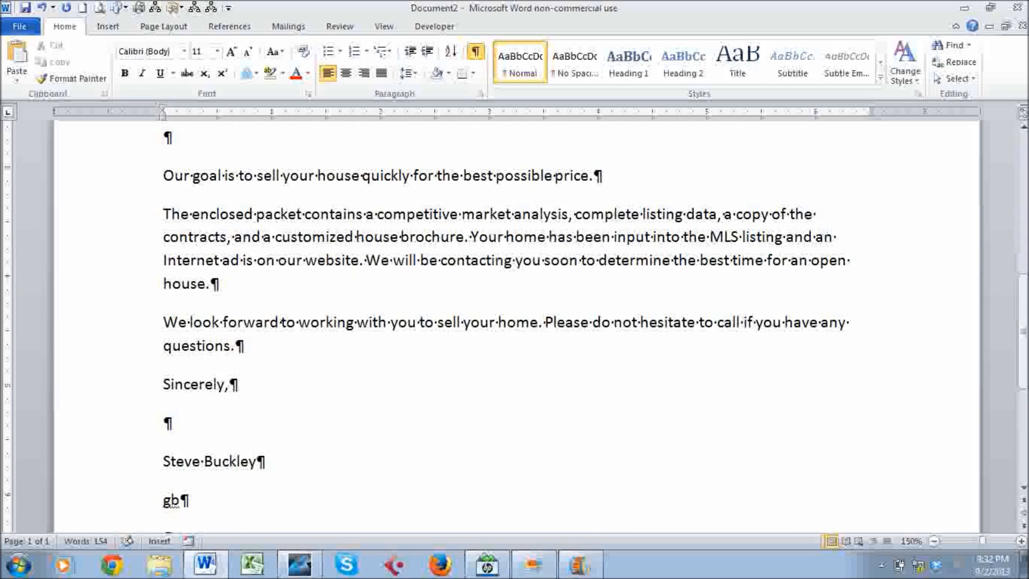
Delete the extra blank paragraph before the 'Our goal' paragraph.
scroll(312, 259, up, 2)
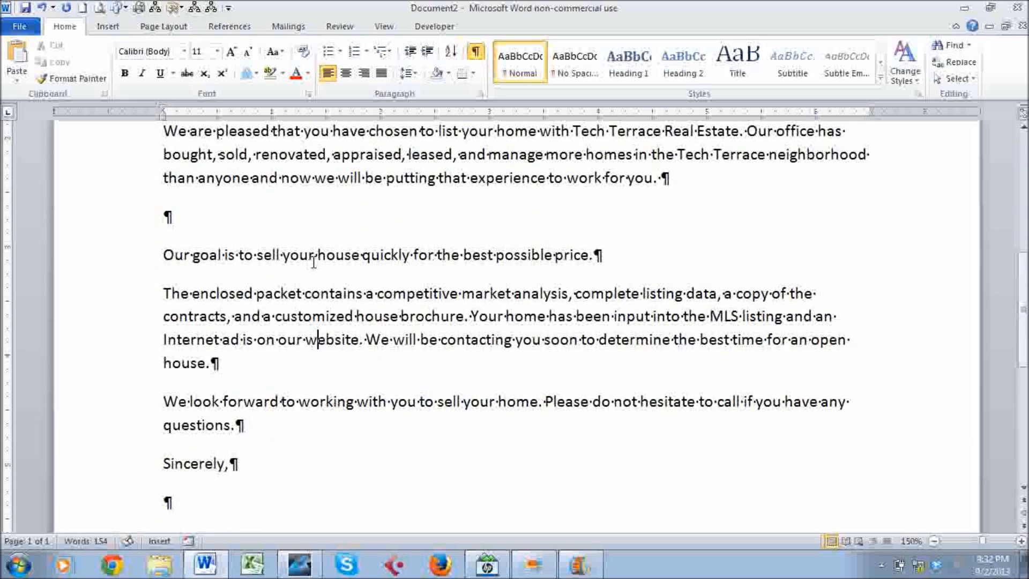
click(280, 209)
key(Delete)
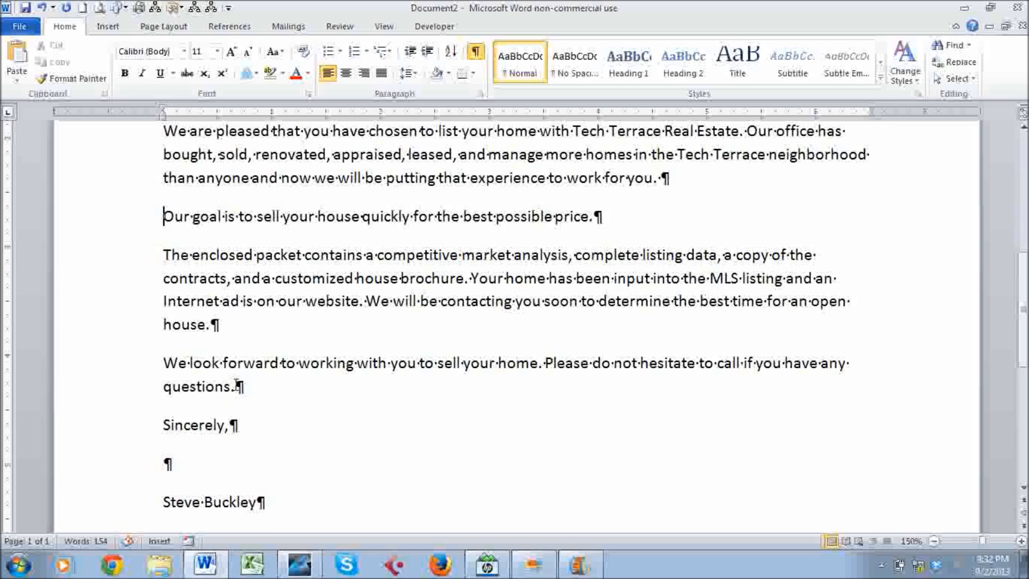
click(128, 432)
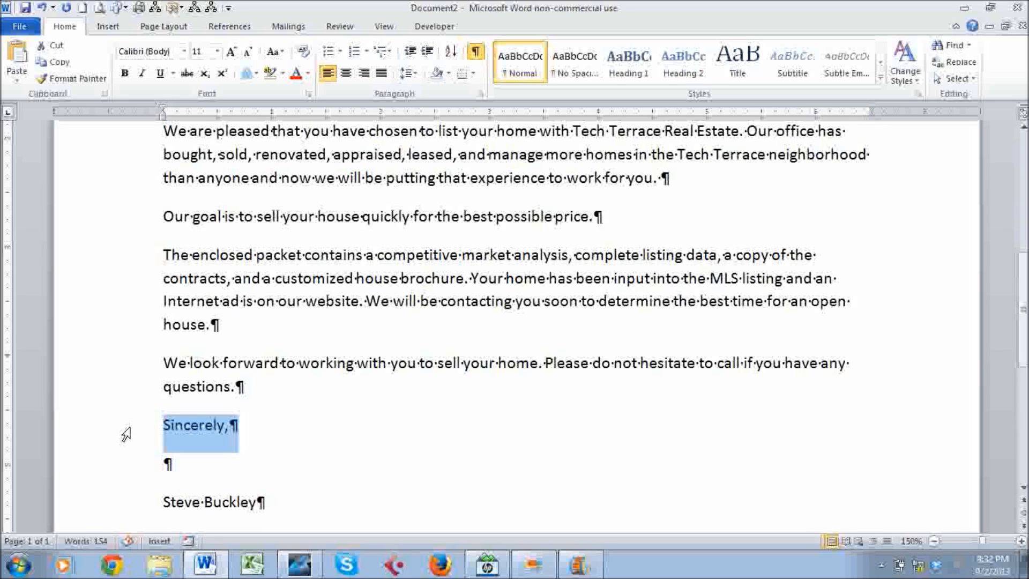
click(231, 427)
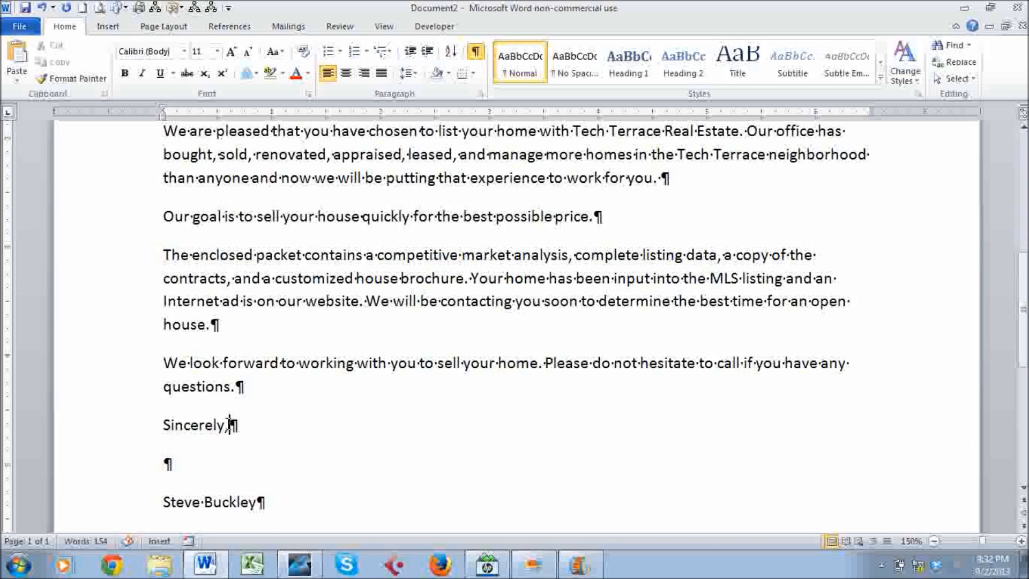
scroll(246, 429, up, 2)
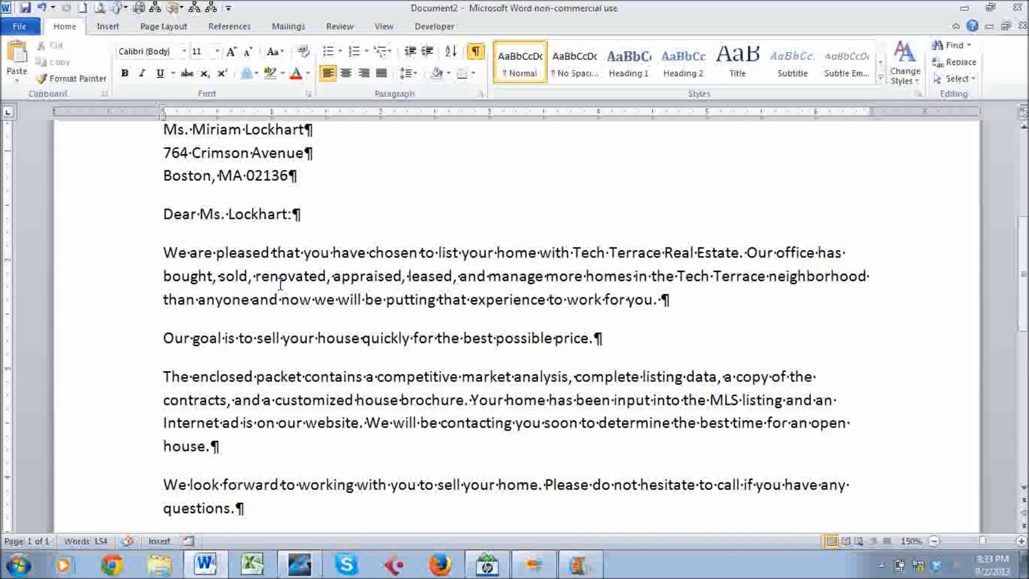
scroll(281, 284, down, 6)
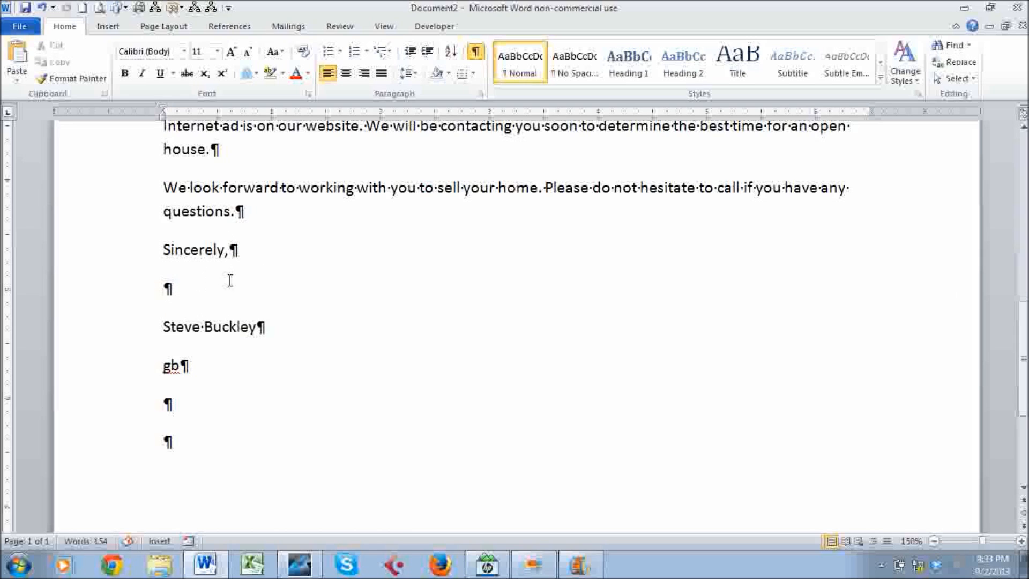
click(145, 338)
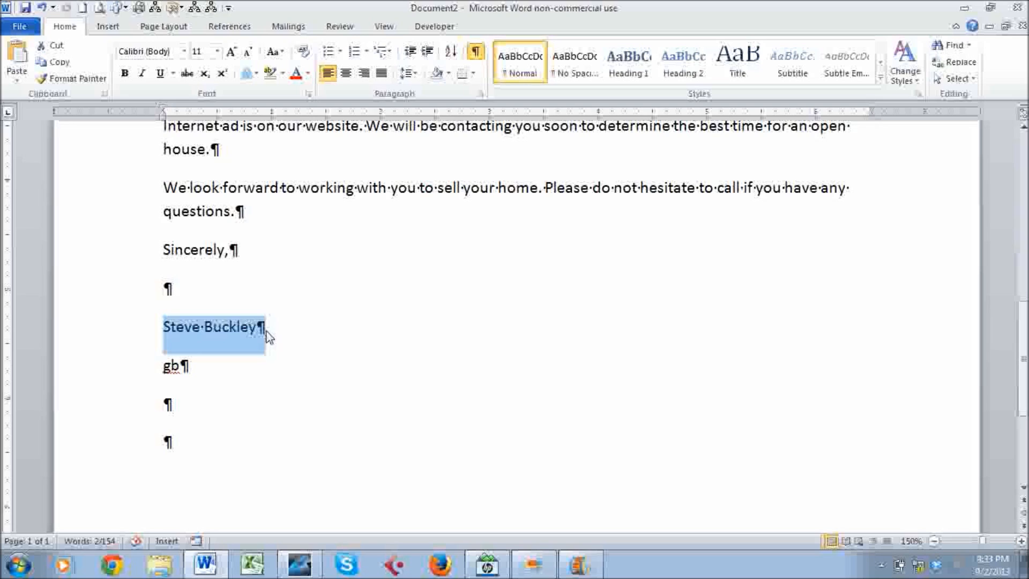
click(262, 333)
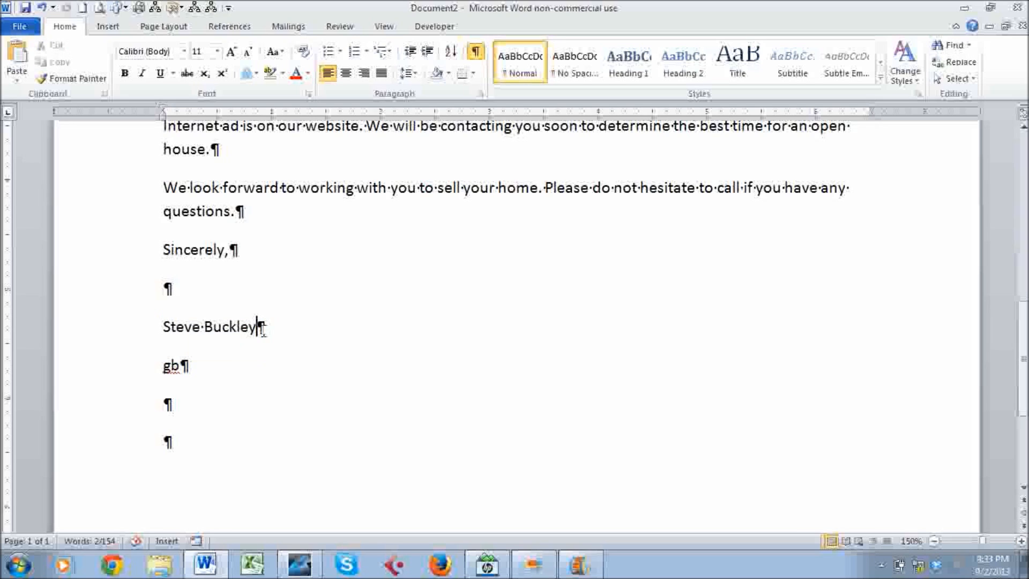
click(145, 372)
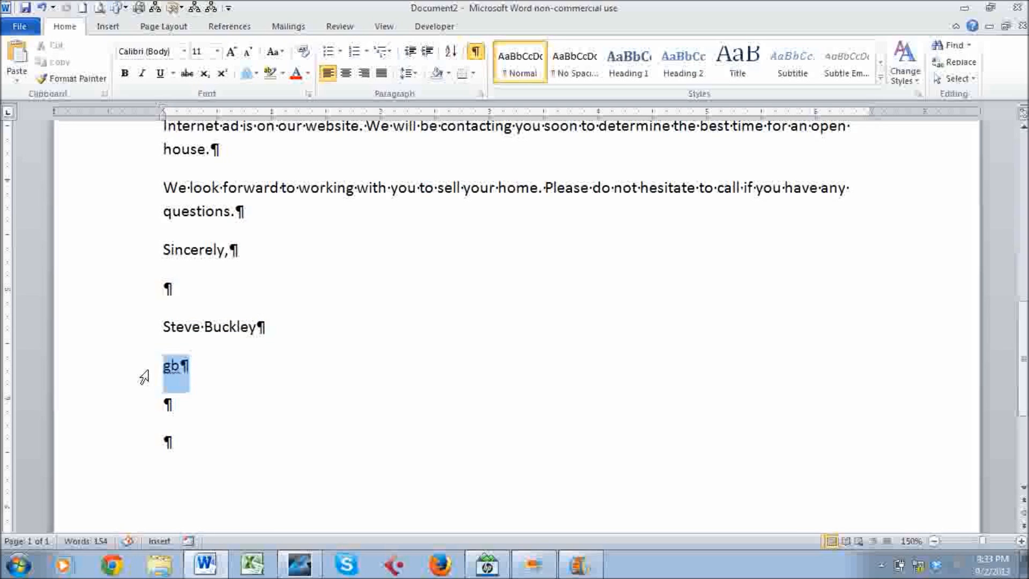
Undo the automatic capitalization so the reference initials read lowercase 'gb'.
click(229, 388)
key(Return)
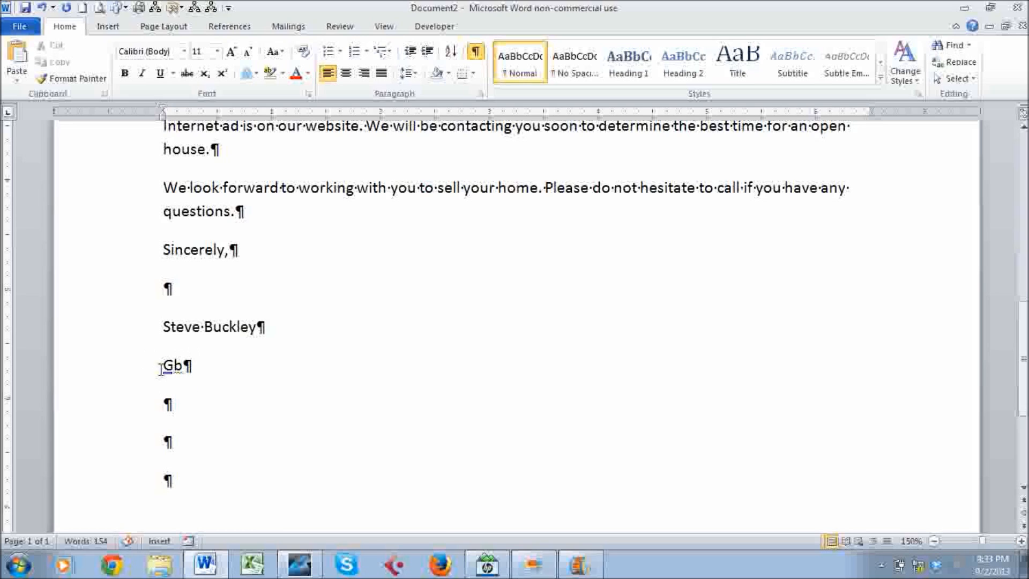
mouse_move(175, 380)
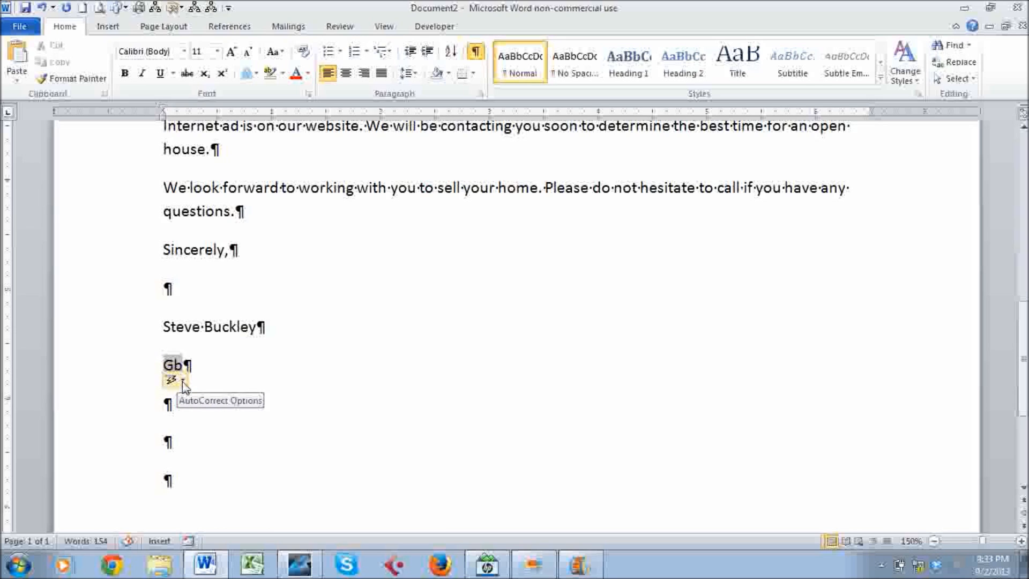
click(182, 382)
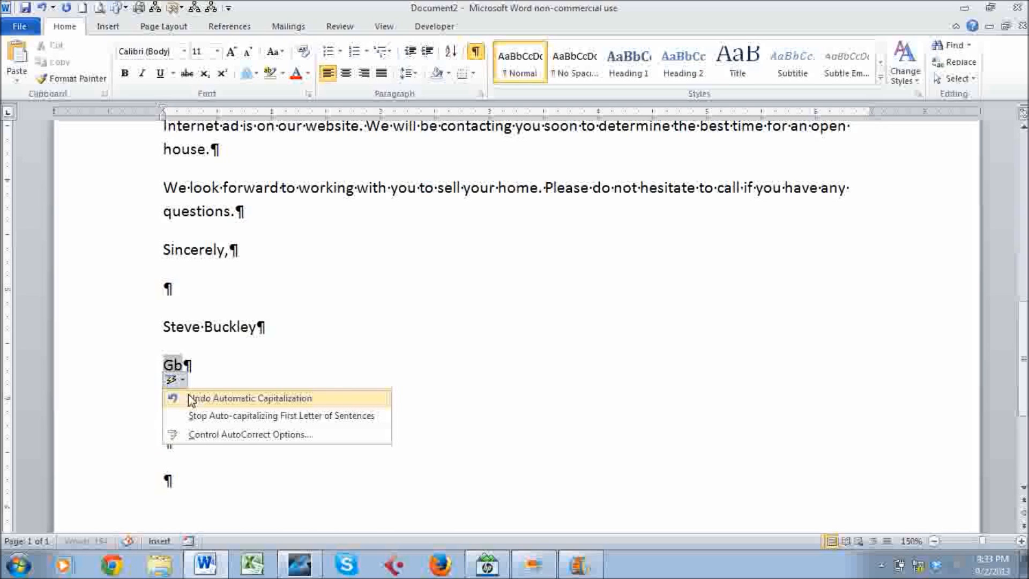
click(191, 399)
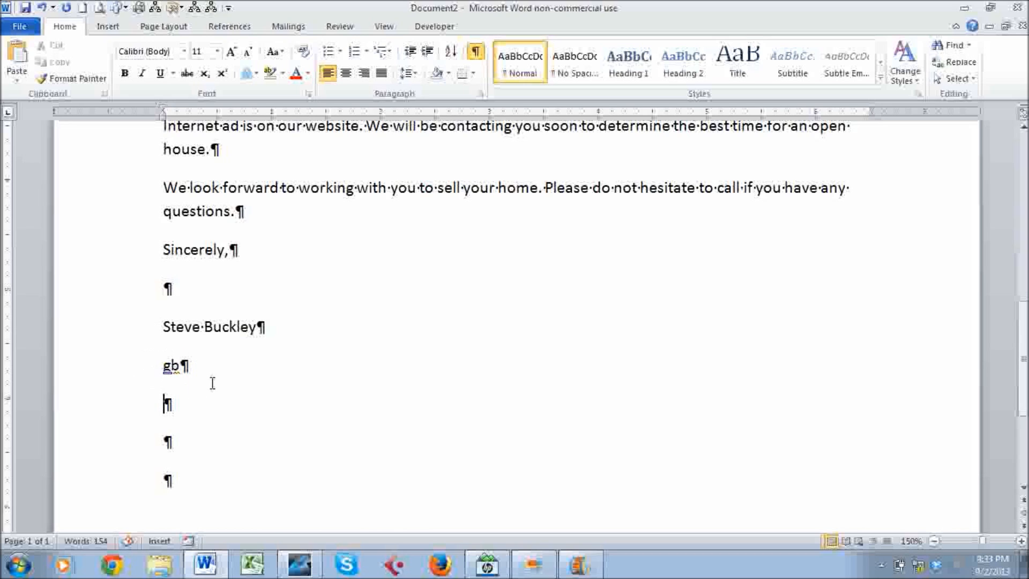
Delete the empty lines below the gb initials.
mouse_move(170, 378)
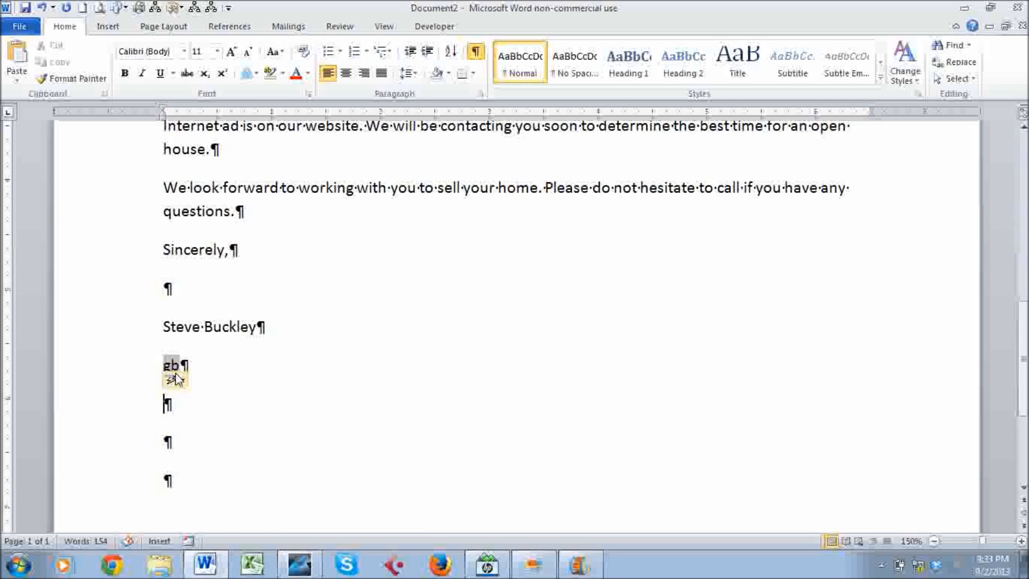
key(Delete)
key(Delete)
key(BackSpace)
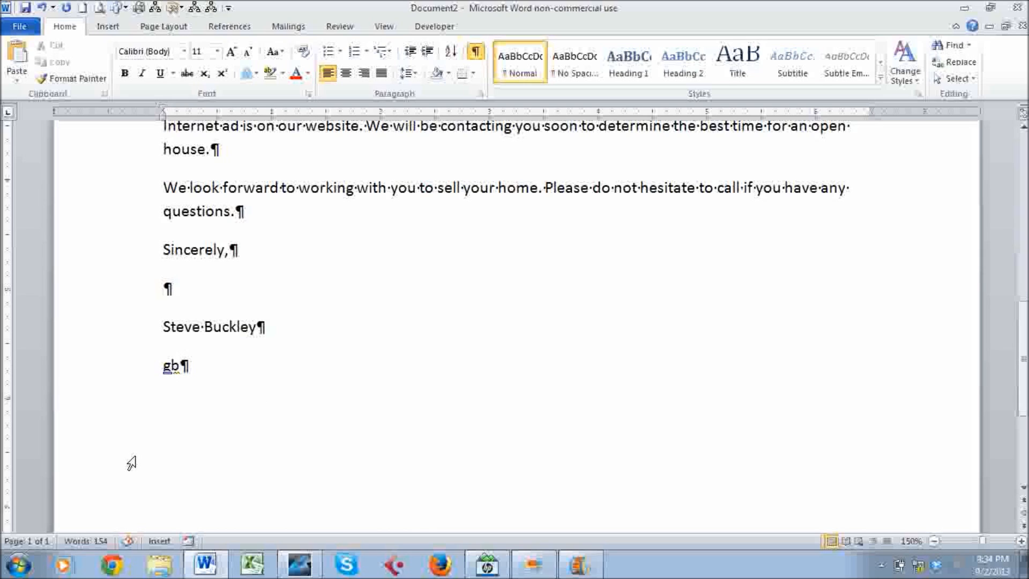
Add space before paragraph to the three inside-address lines.
scroll(134, 464, up, 2)
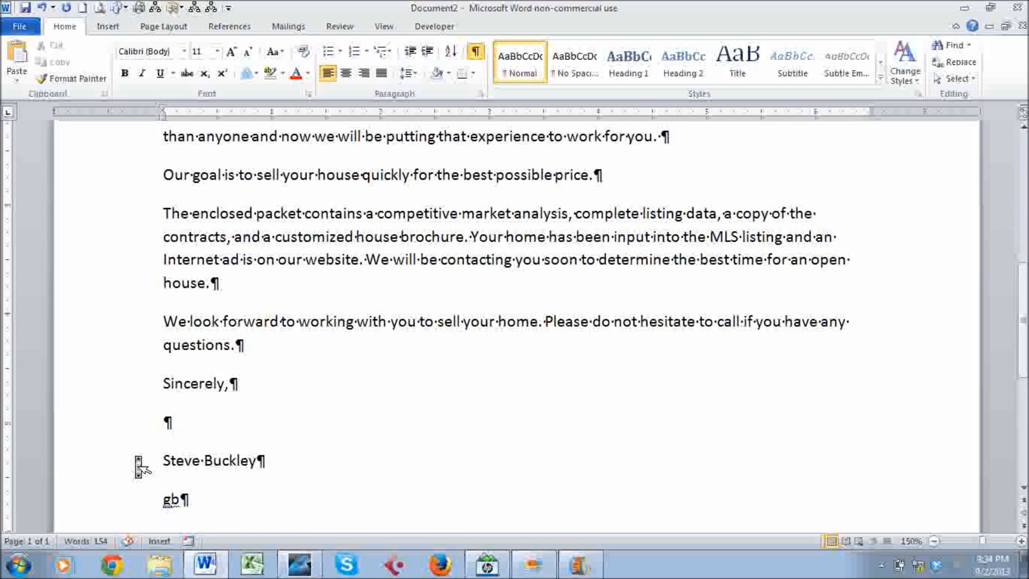
scroll(141, 465, up, 5)
drag(135, 274, 143, 313)
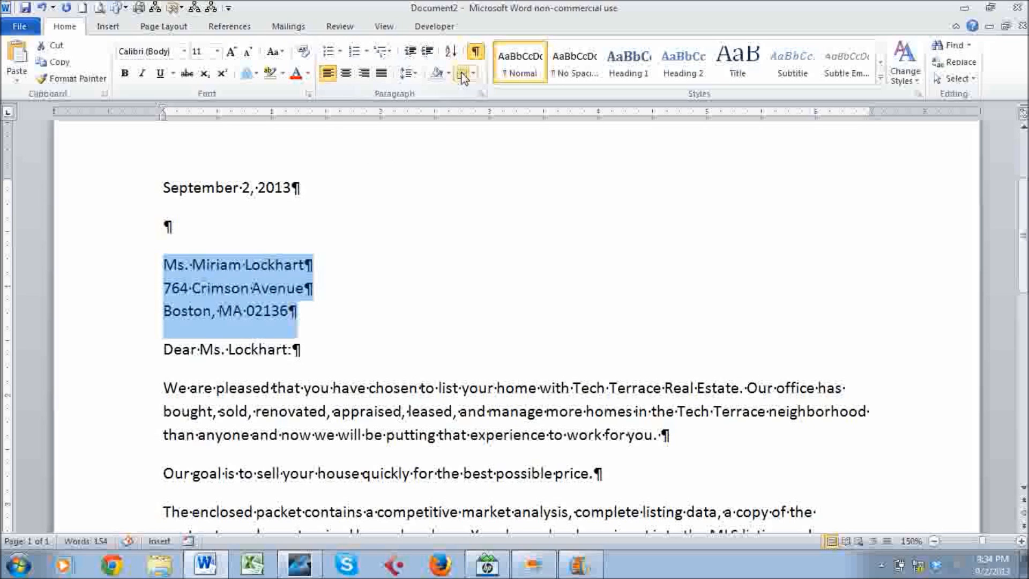
click(407, 73)
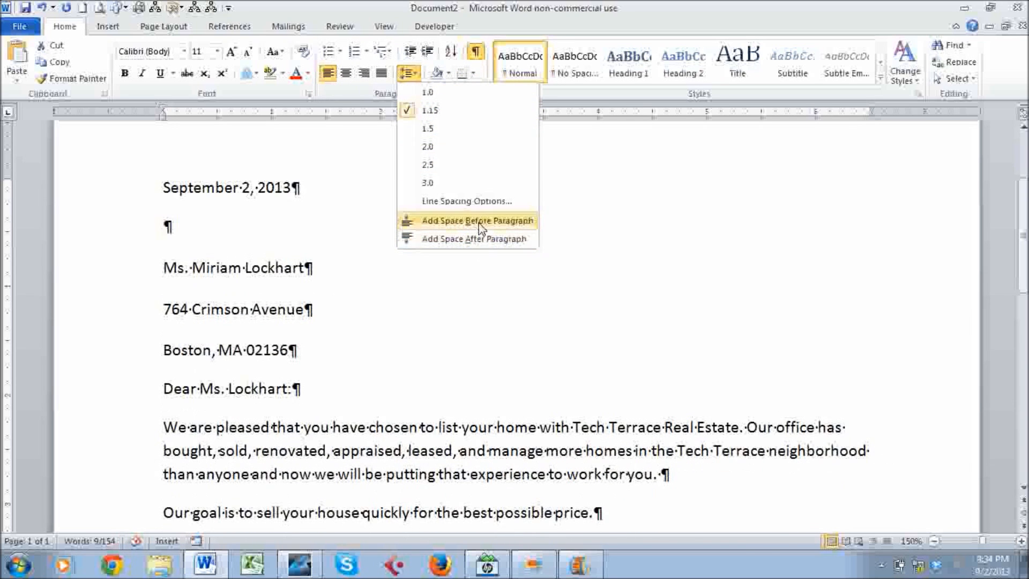
click(478, 225)
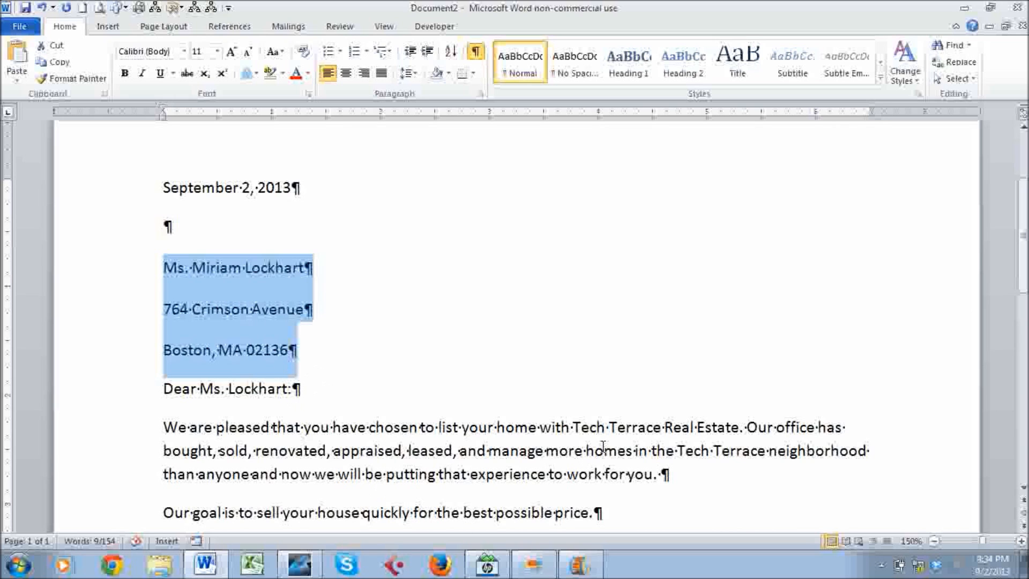
scroll(603, 446, down, 3)
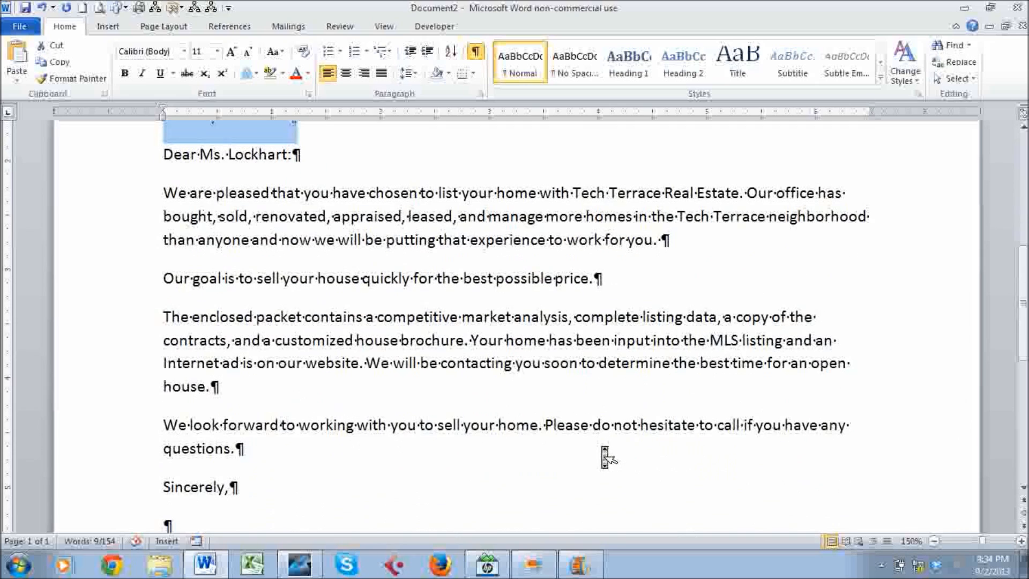
scroll(603, 450, up, 1)
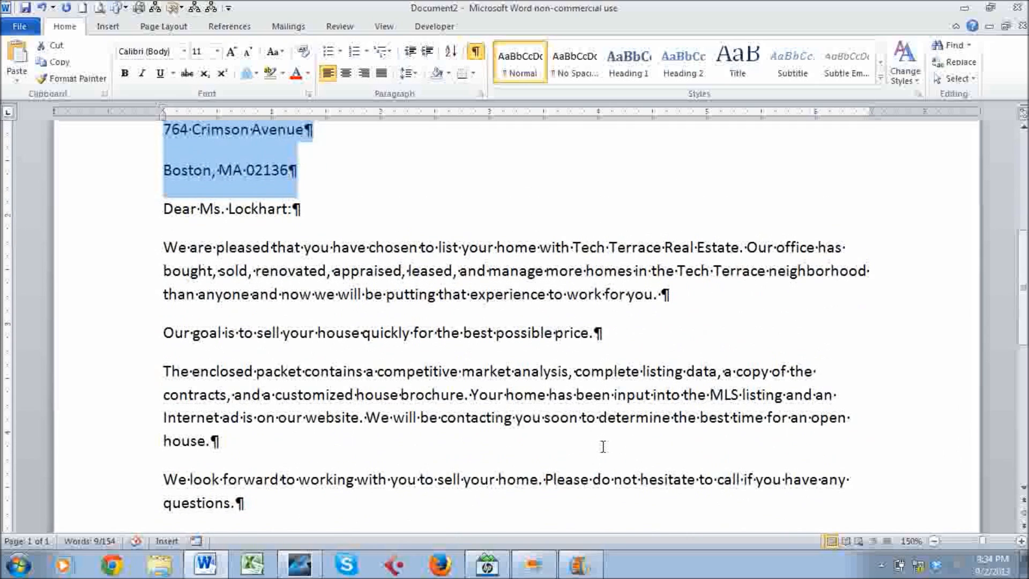
scroll(602, 446, down, 3)
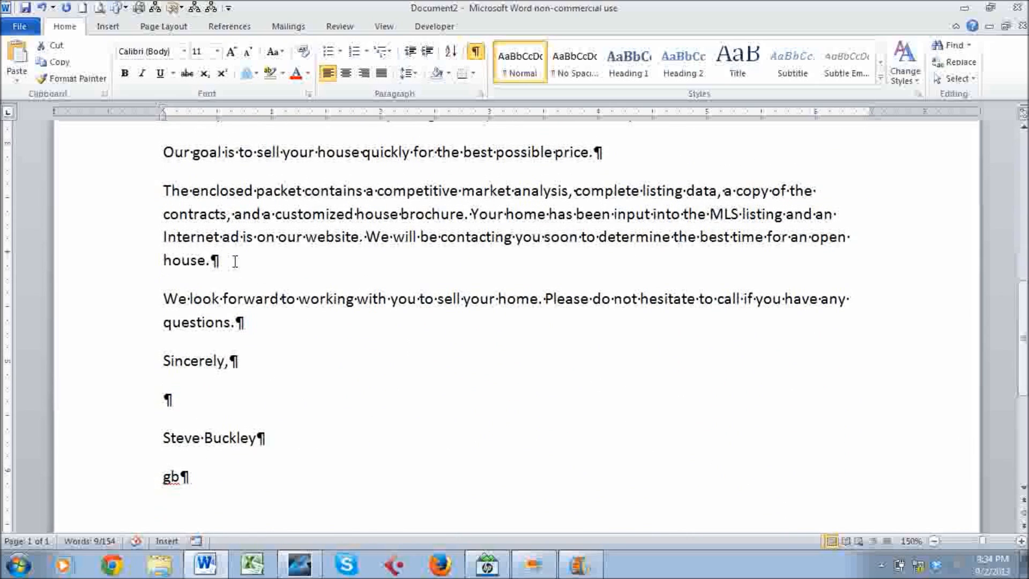
scroll(233, 314, up, 6)
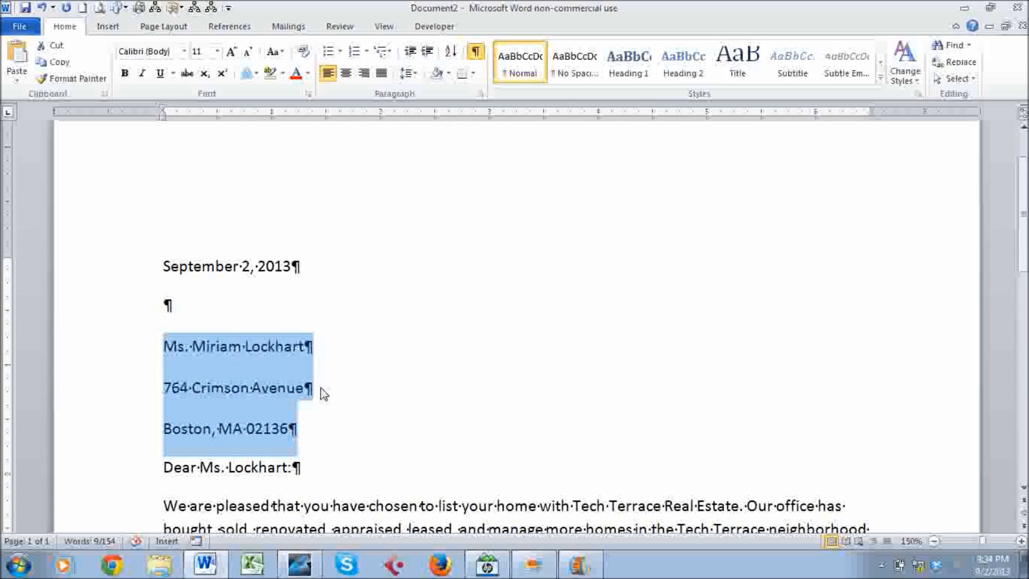
click(320, 388)
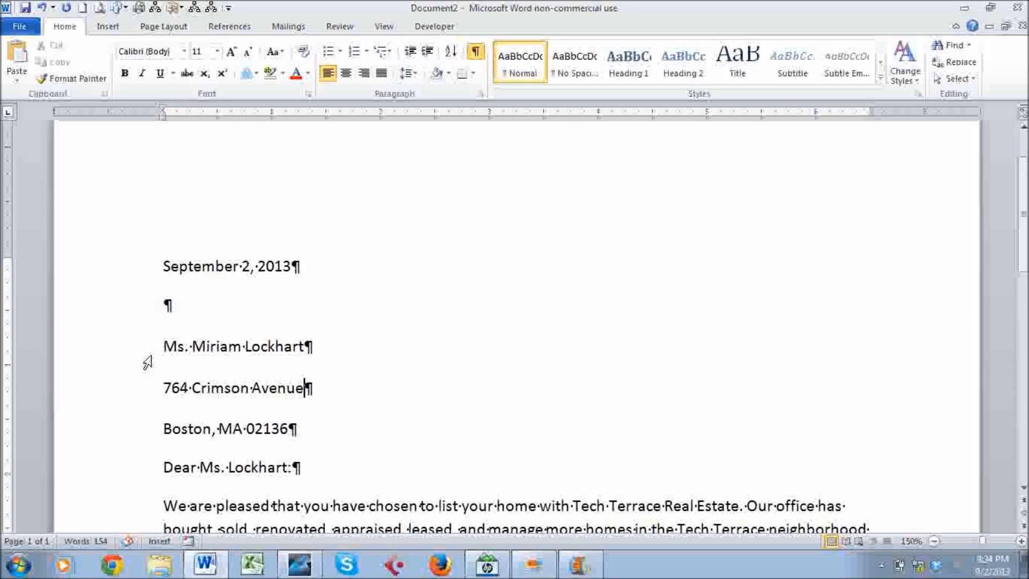
Remove the space above the first two inside-address lines.
drag(129, 352, 131, 375)
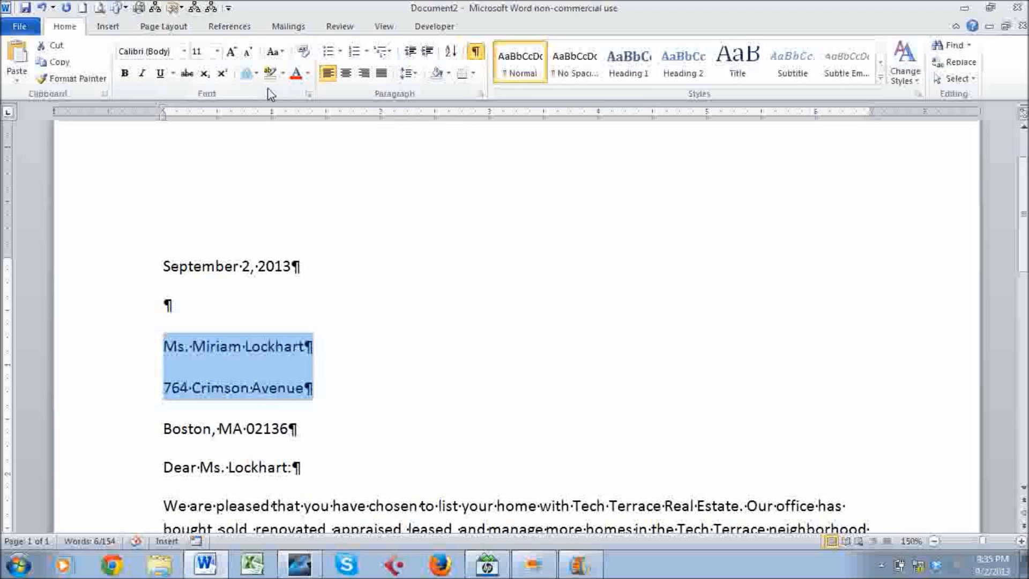
key(ctrl+1)
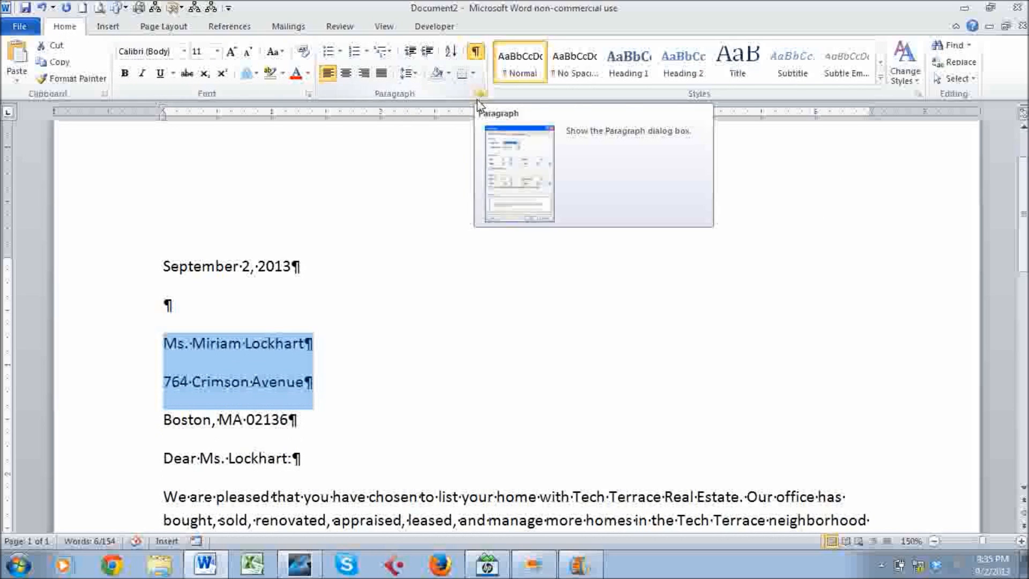
click(416, 75)
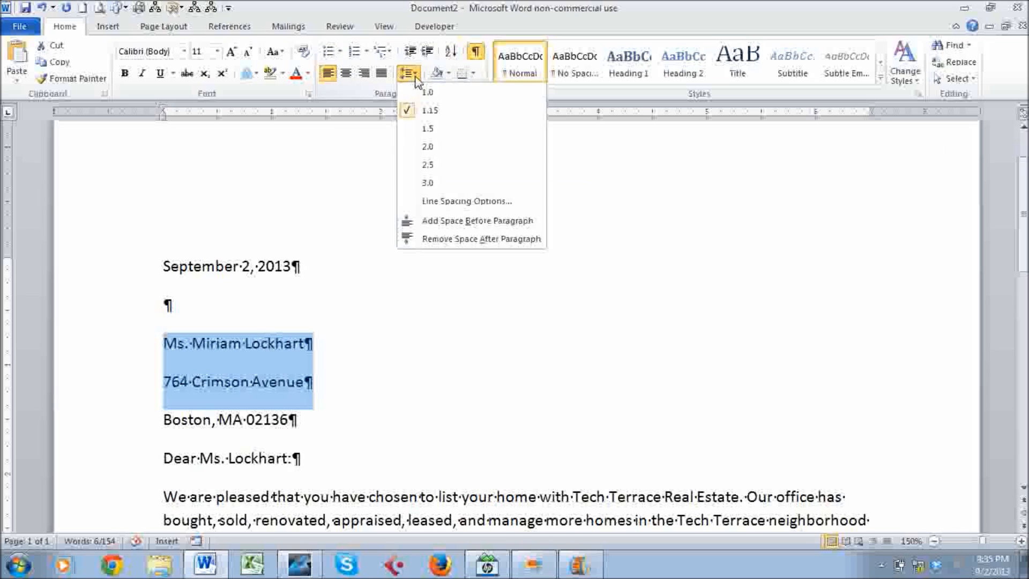
Remove the space after the address lines, then scroll through the finished 154-word letter.
click(454, 239)
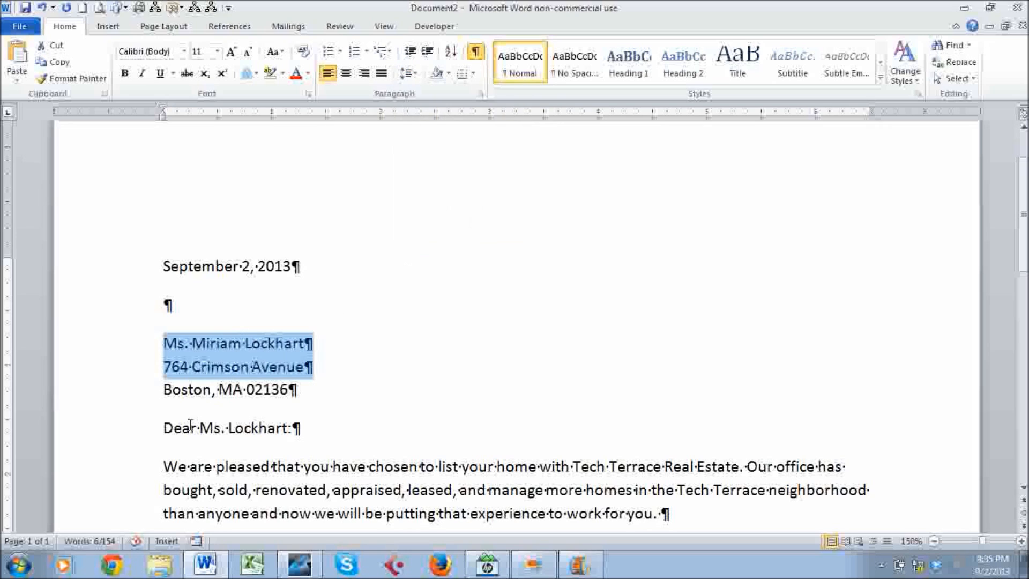
click(241, 366)
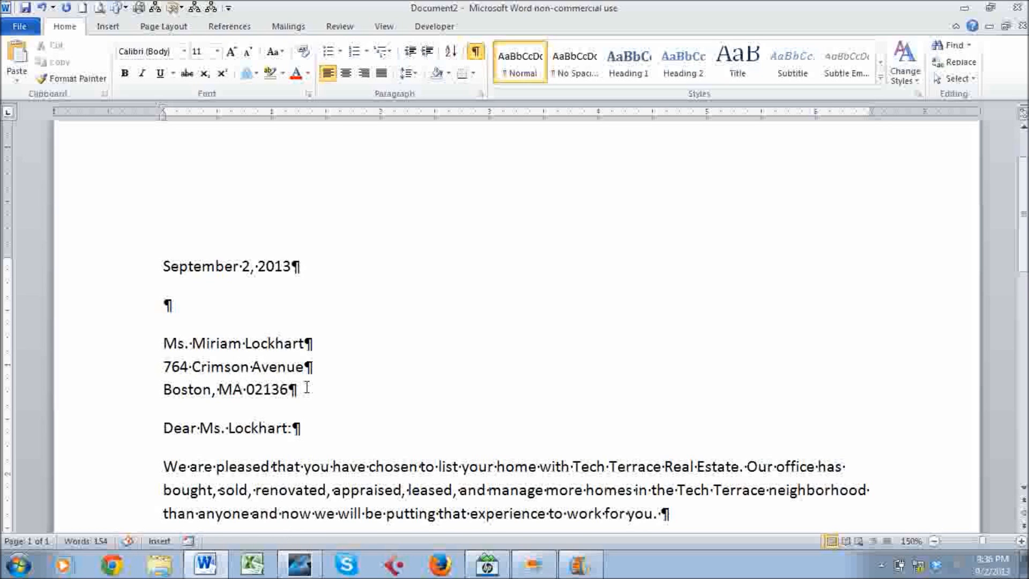
scroll(308, 393, down, 3)
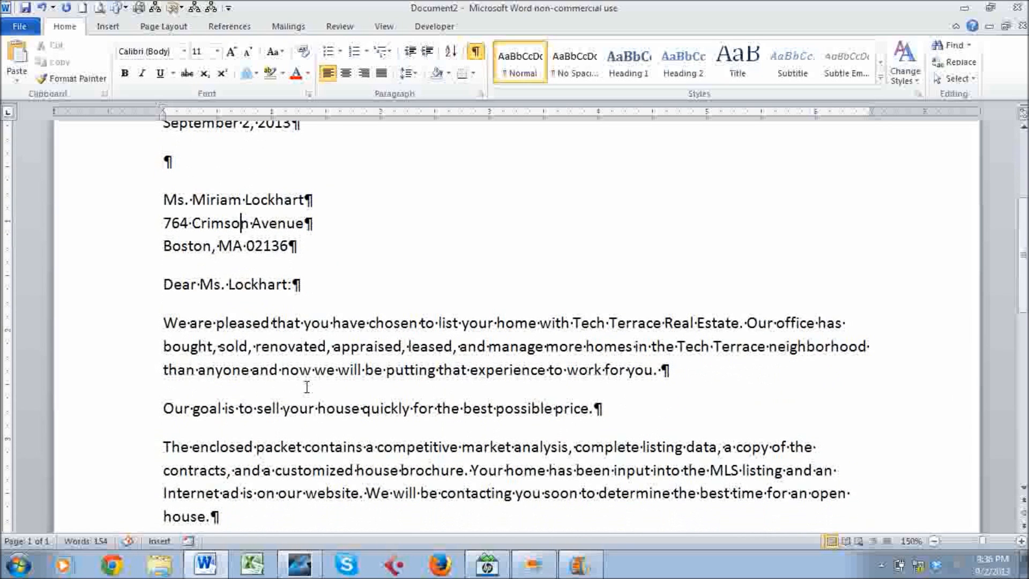
ctrl+scroll(308, 391, down, 2)
ctrl+scroll(306, 387, down, 2)
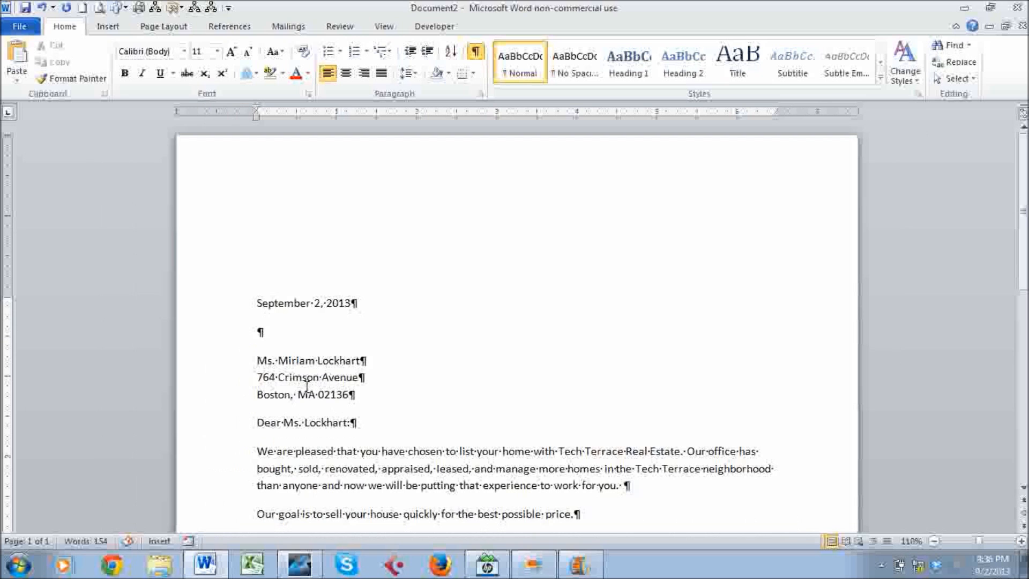
scroll(420, 305, down, 5)
scroll(421, 308, down, 5)
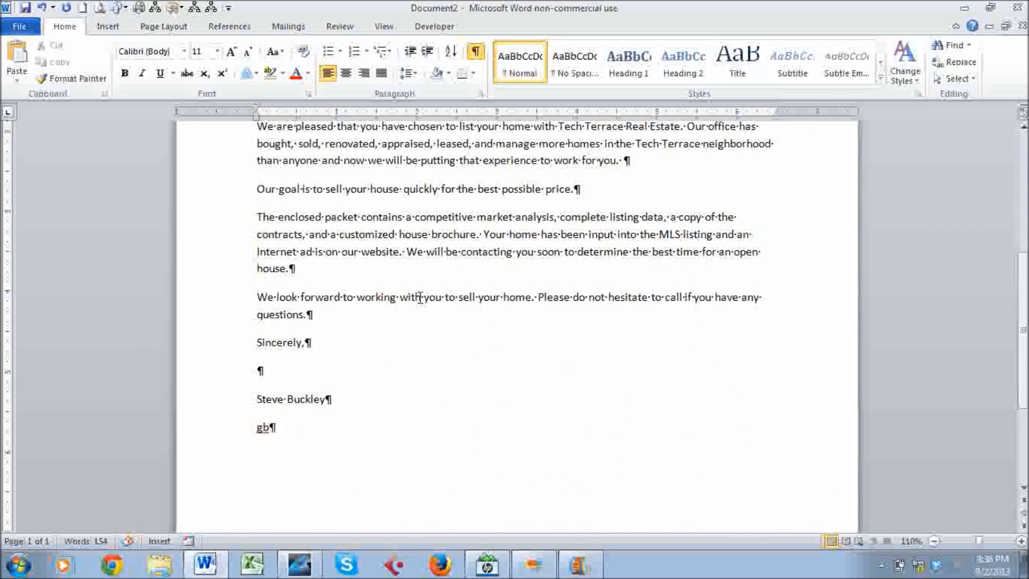
scroll(421, 297, up, 2)
scroll(420, 297, down, 7)
scroll(420, 298, up, 15)
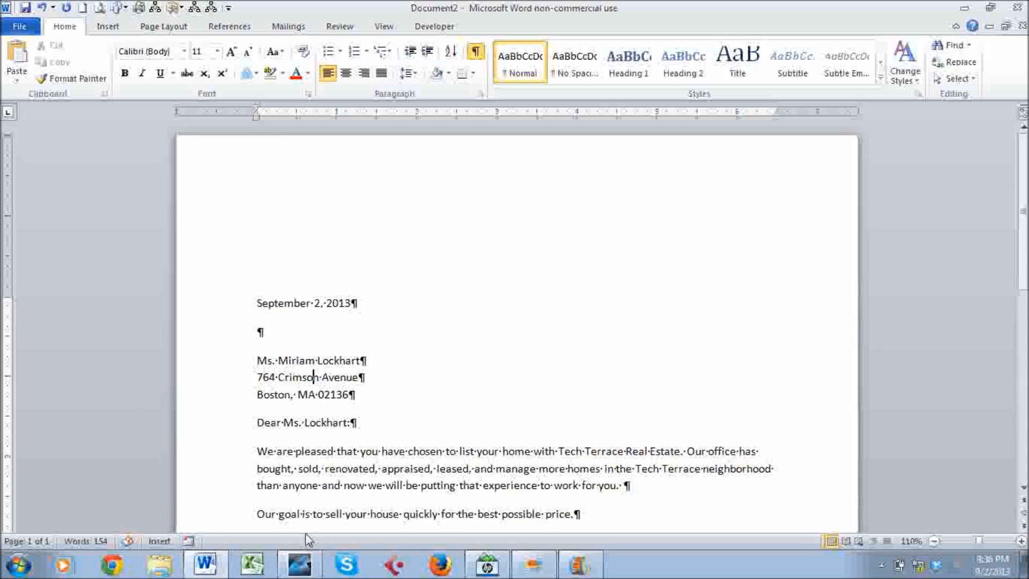
click(310, 563)
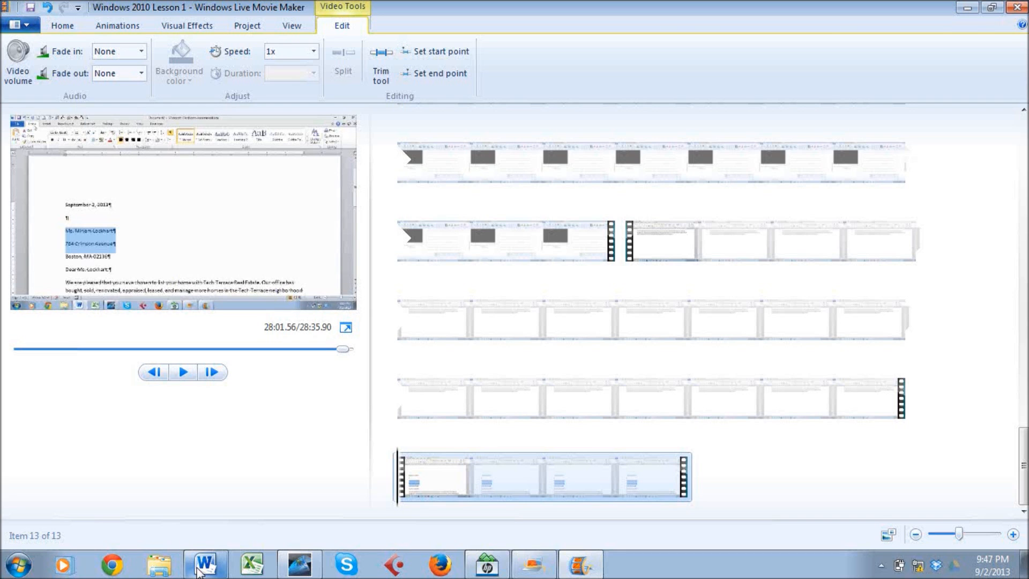
click(200, 570)
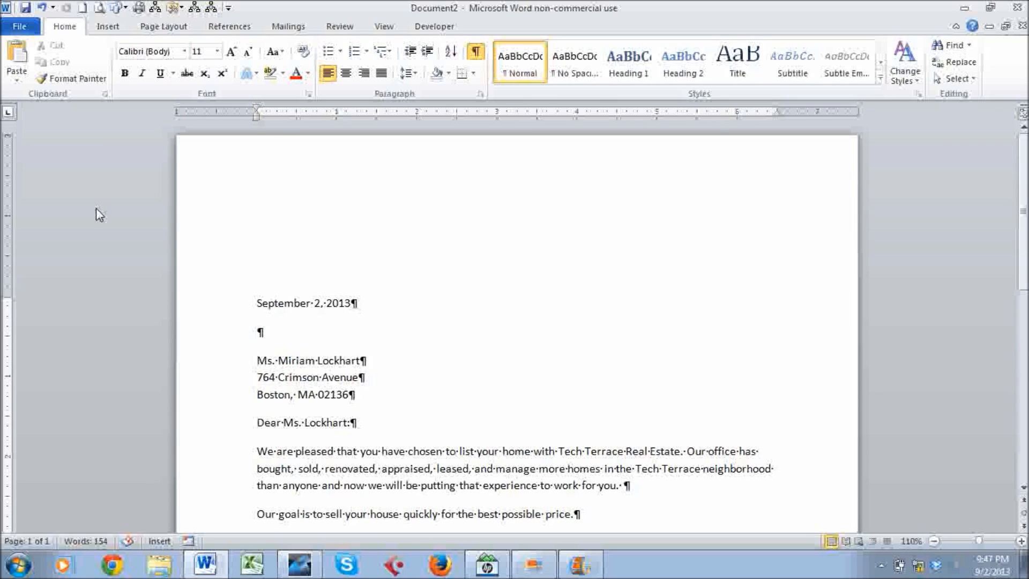
Open Save As and enter TechTerrace_Letter_YourName as the file name.
click(20, 30)
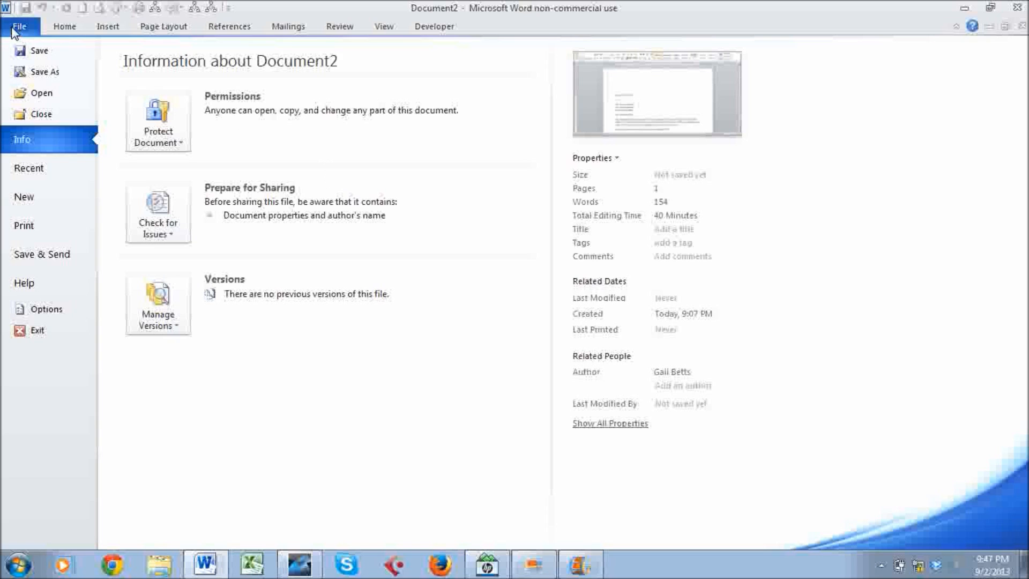
click(36, 51)
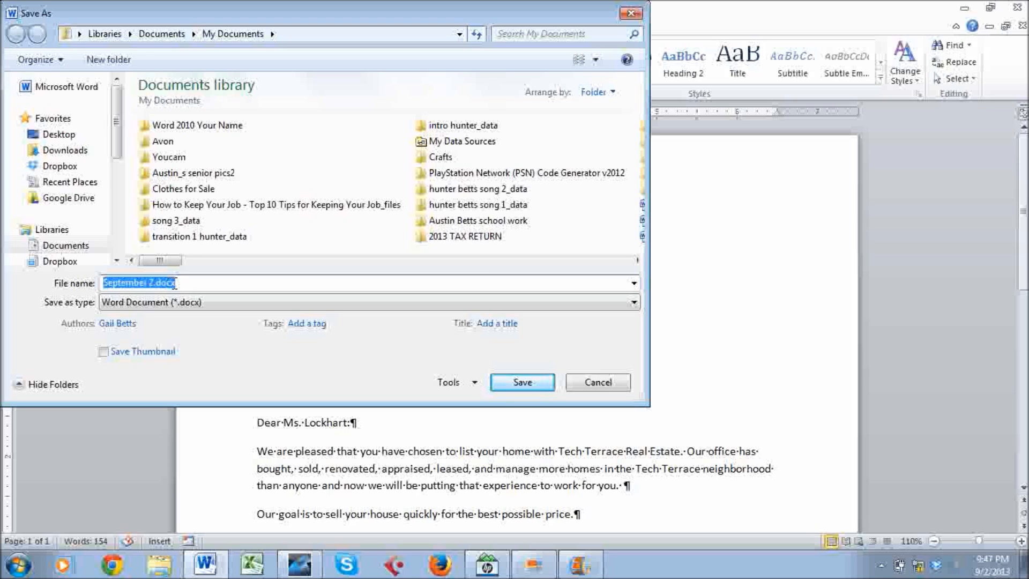
text(Te)
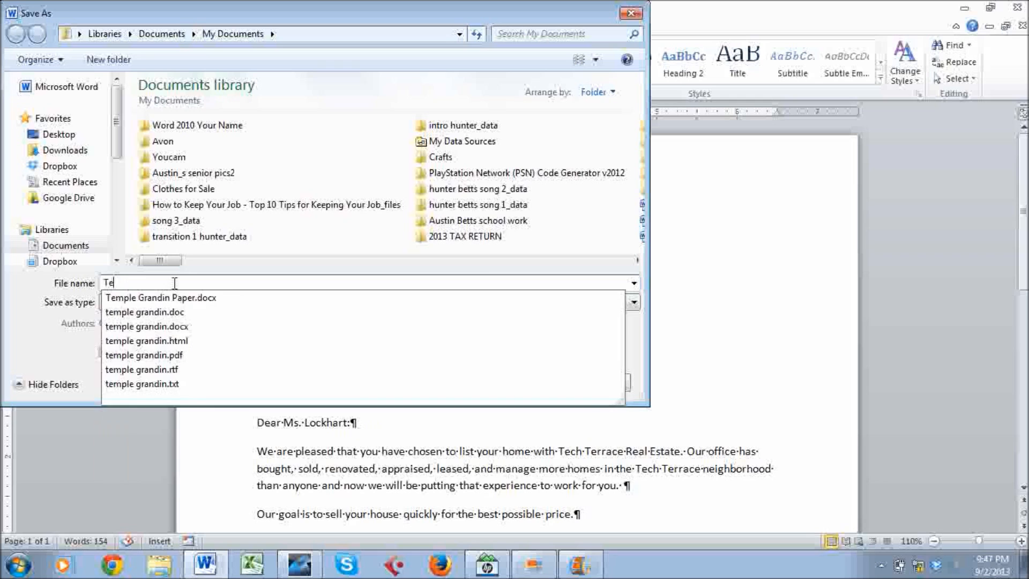
text(chT)
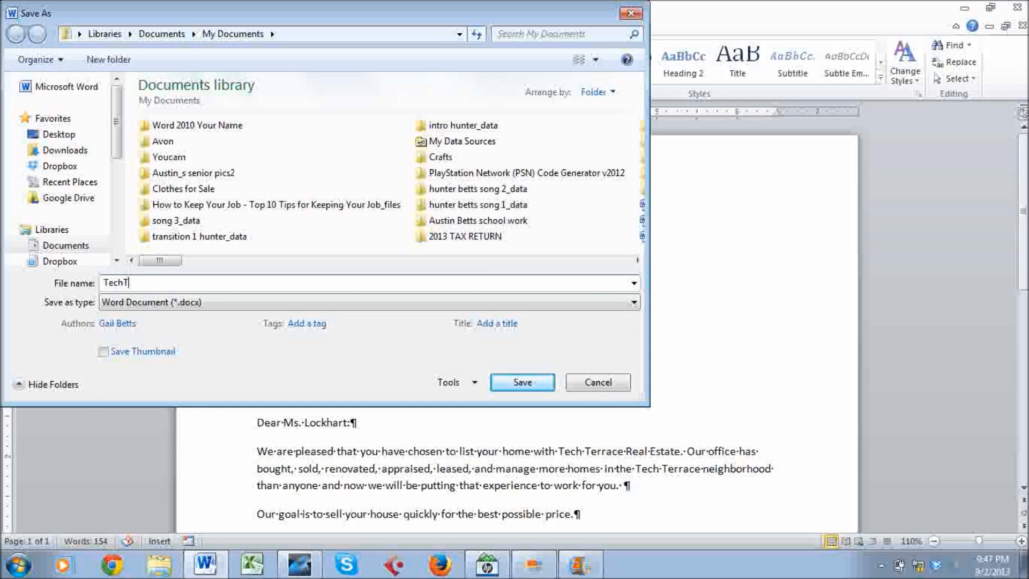
text(errace_Letter_YourName)
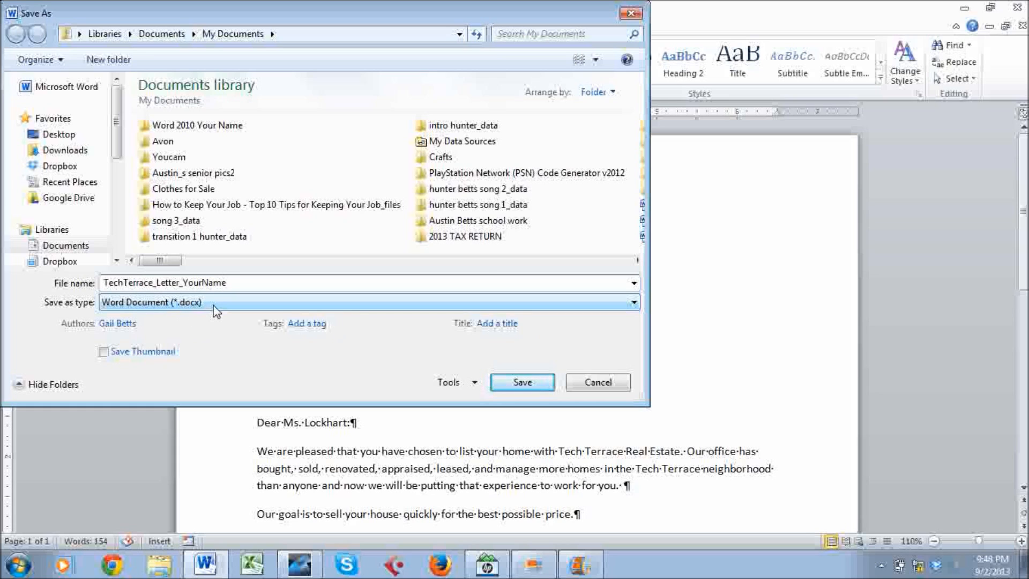
Create a 'Word2010 YourName' folder and save TechTerrace_Letter_YourName.docx inside it.
click(135, 61)
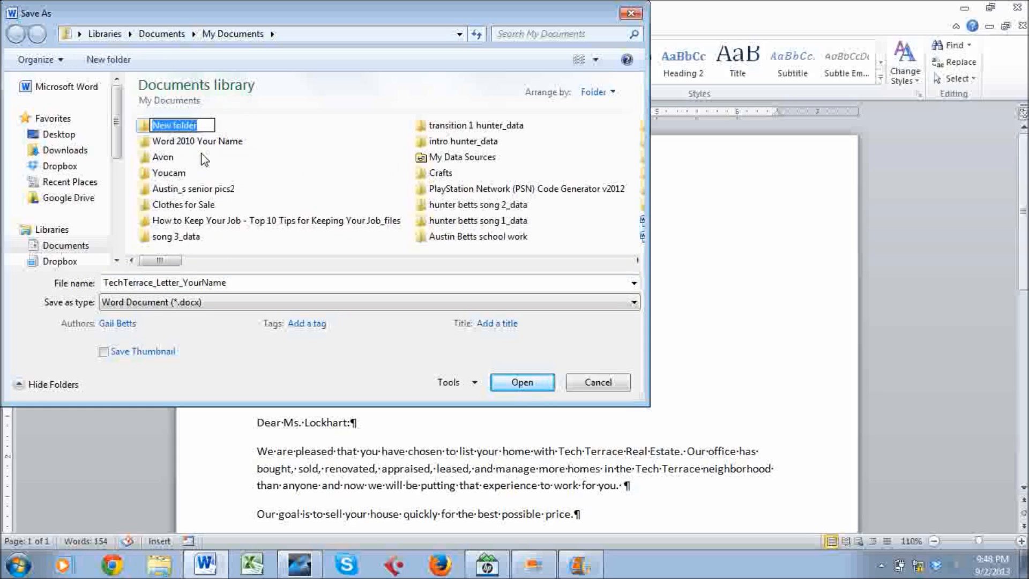
text(W)
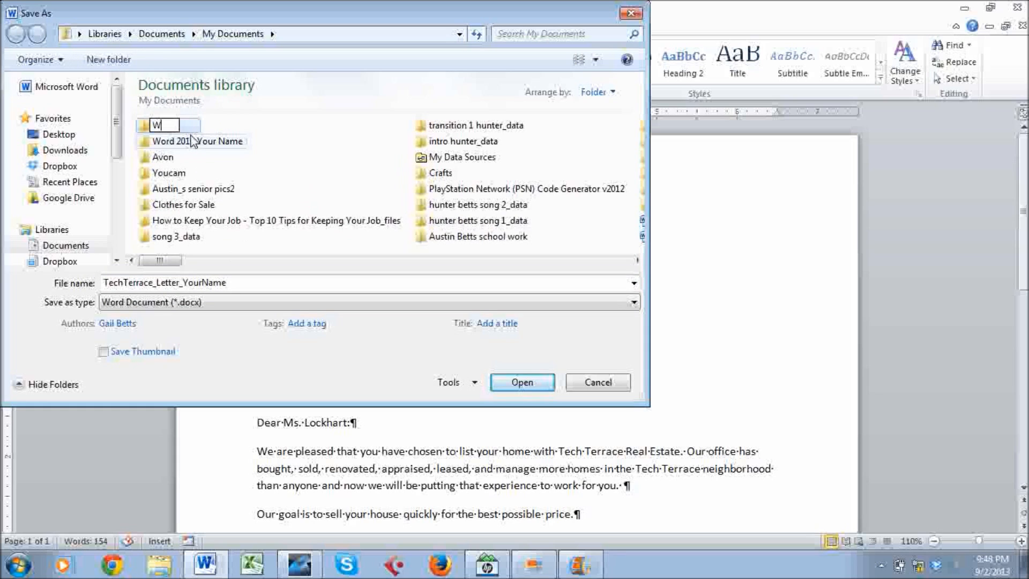
text(ord2010 YourName)
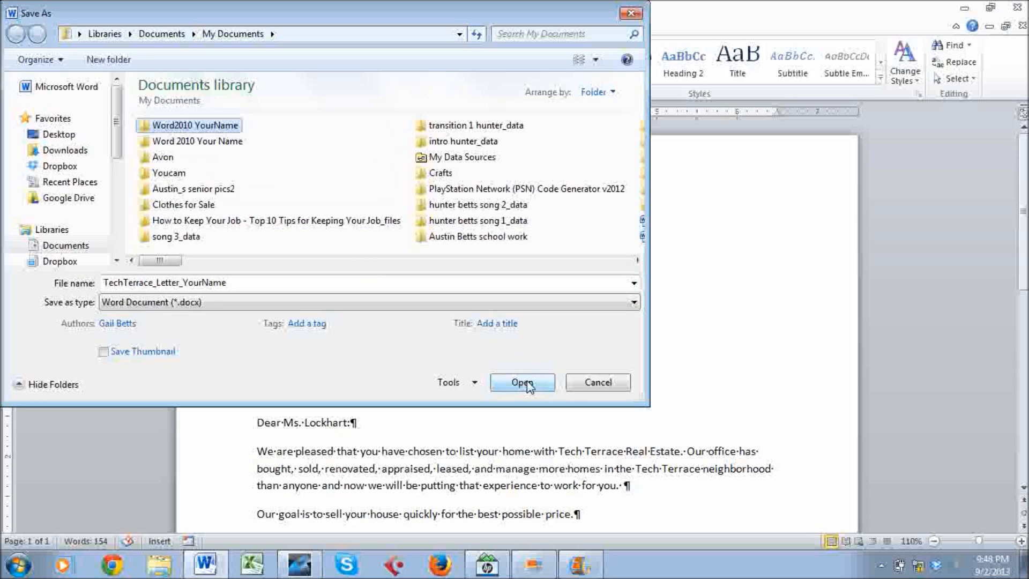
double_click(197, 128)
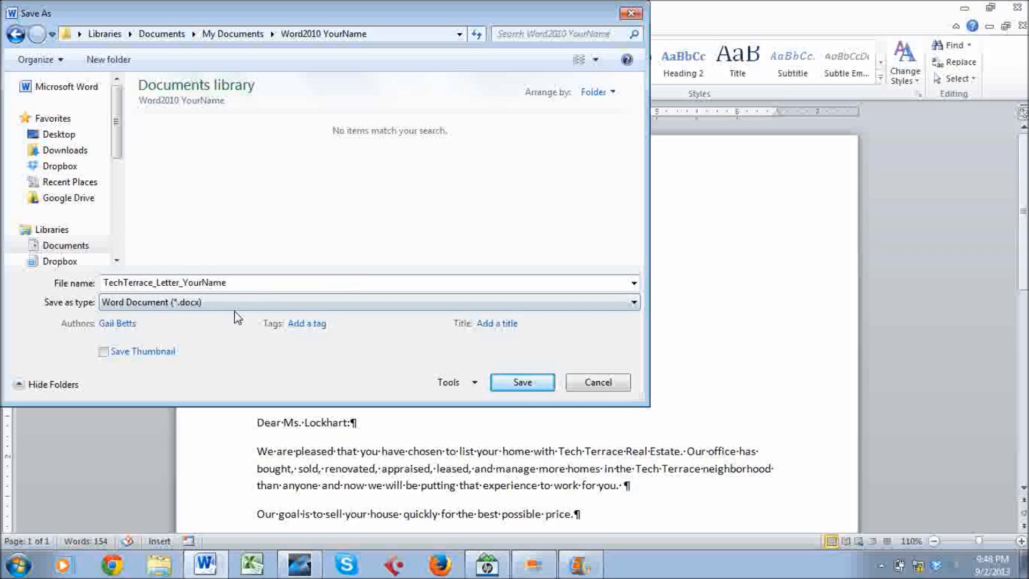
click(552, 382)
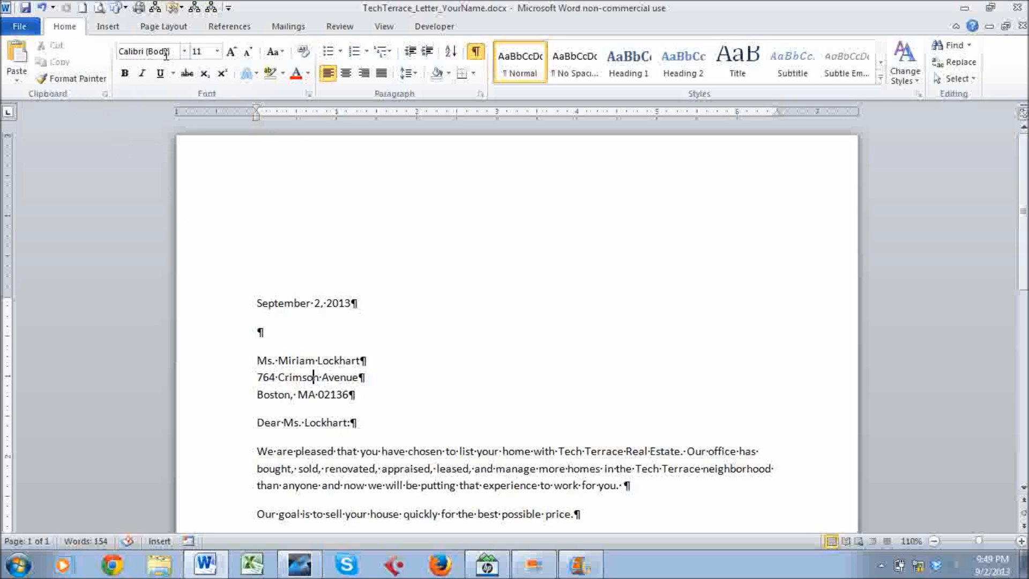
Set up Save As with name TechTerrace_Letter2_YourName and type Word 97-2003 Document (*.doc).
click(17, 29)
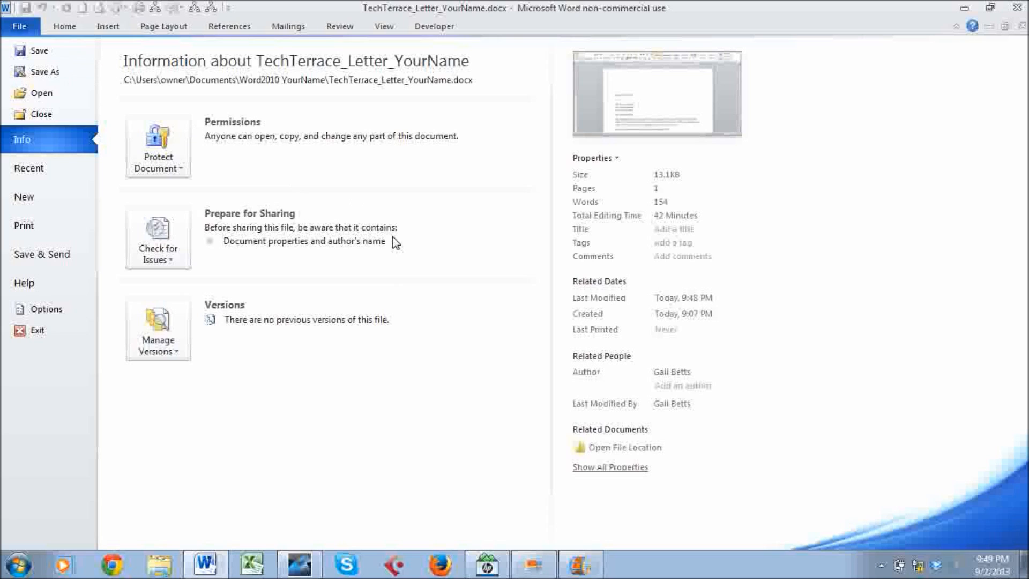
mouse_move(392, 238)
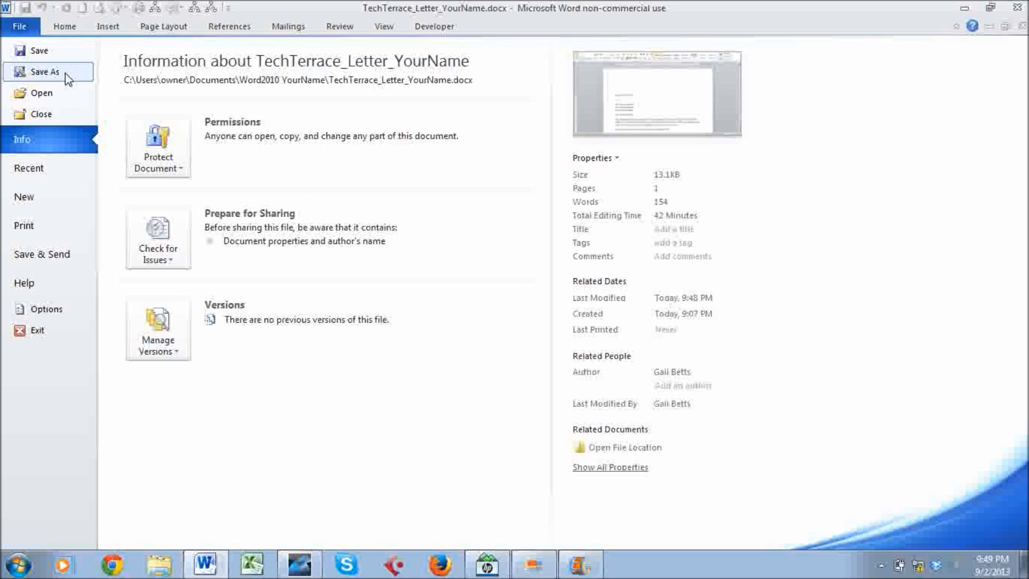
click(45, 71)
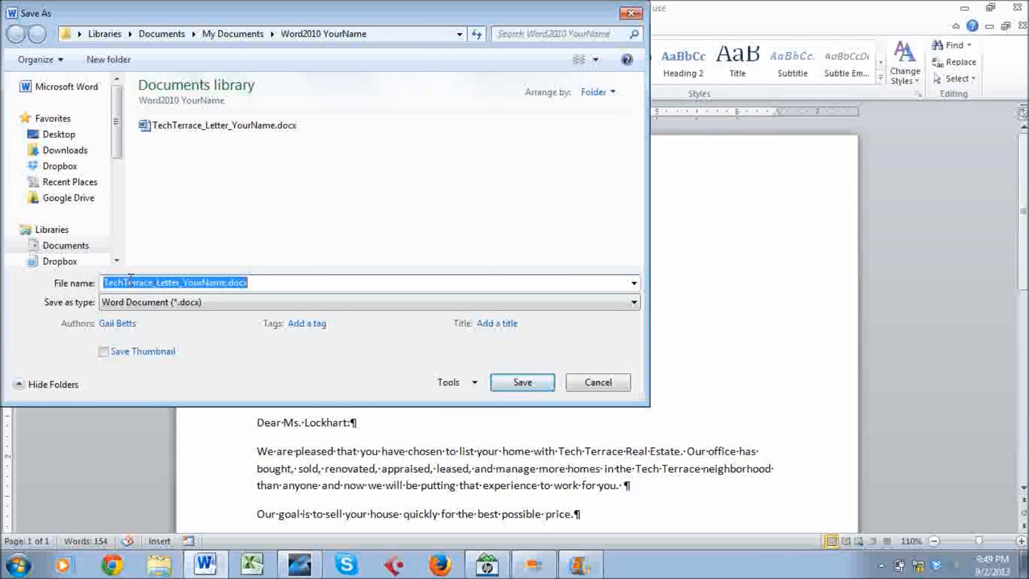
click(178, 283)
text(2)
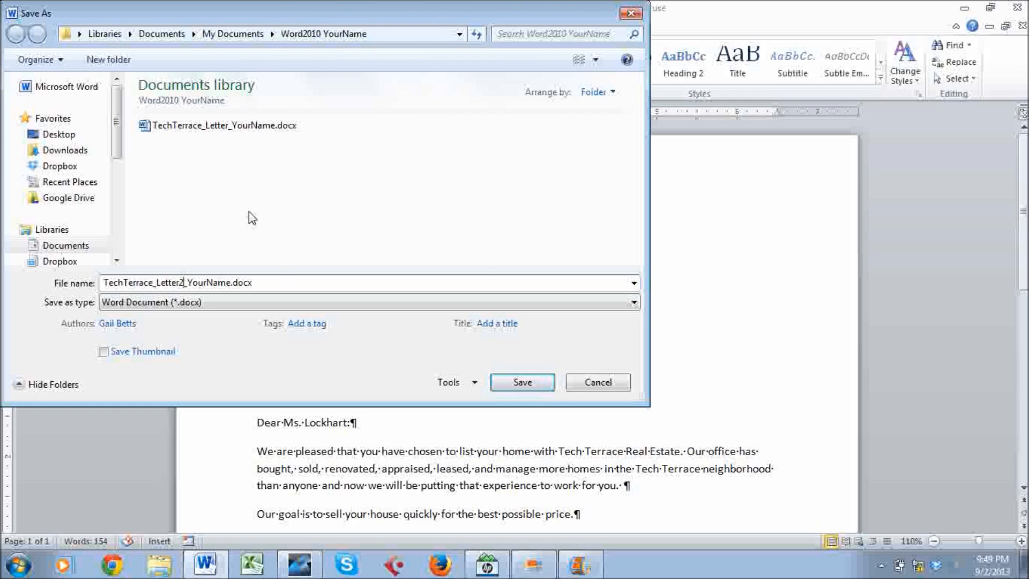
click(198, 305)
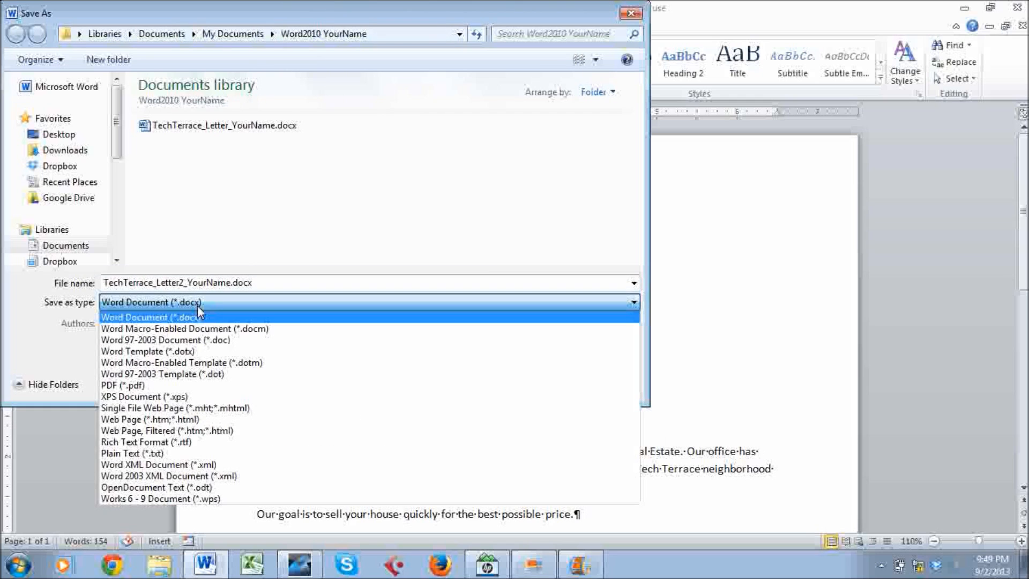
click(198, 339)
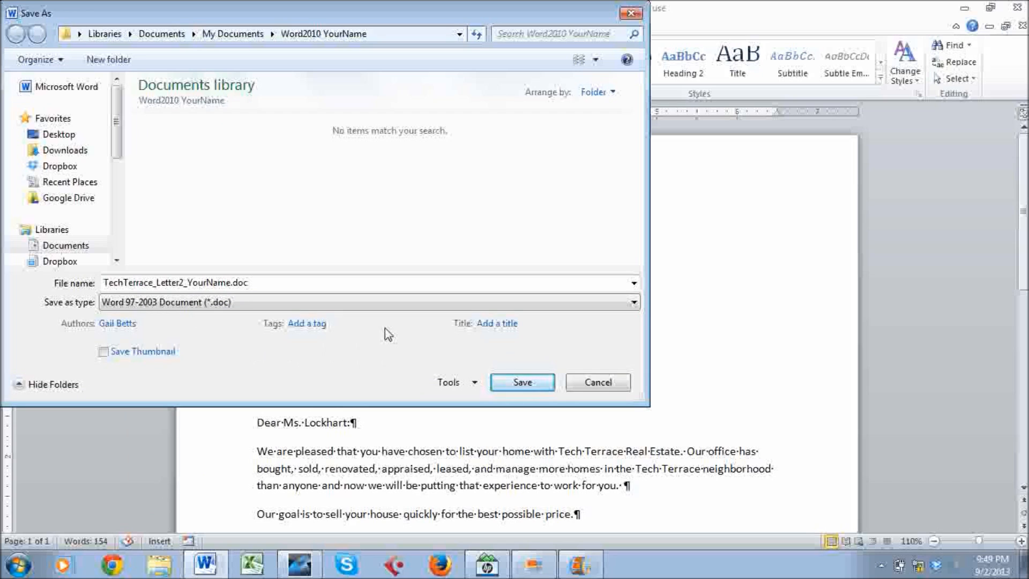
Save the copy as TechTerrace_Letter2_YourName.doc and scroll through the 154-word letter to check it.
click(517, 384)
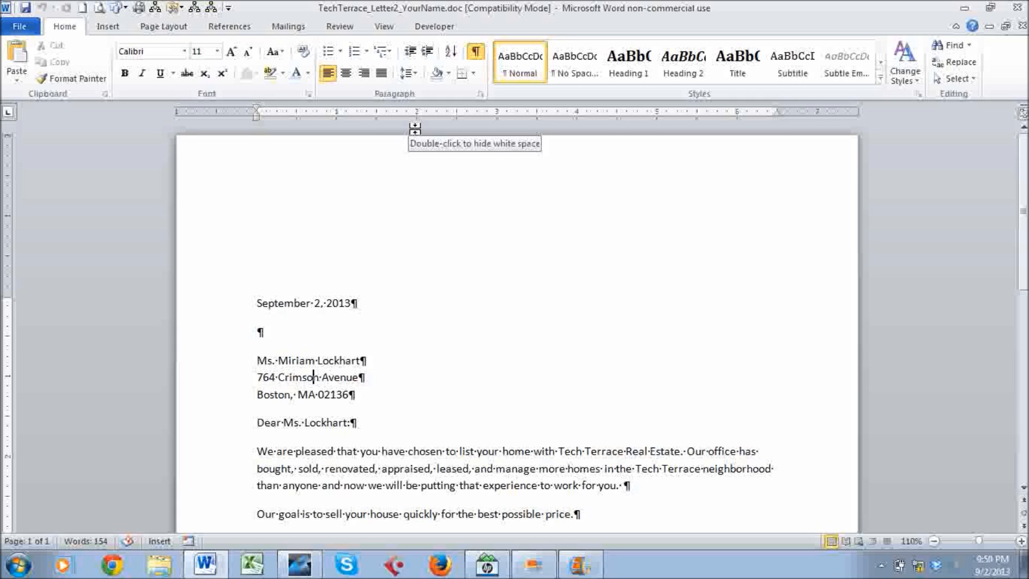
scroll(416, 129, down, 10)
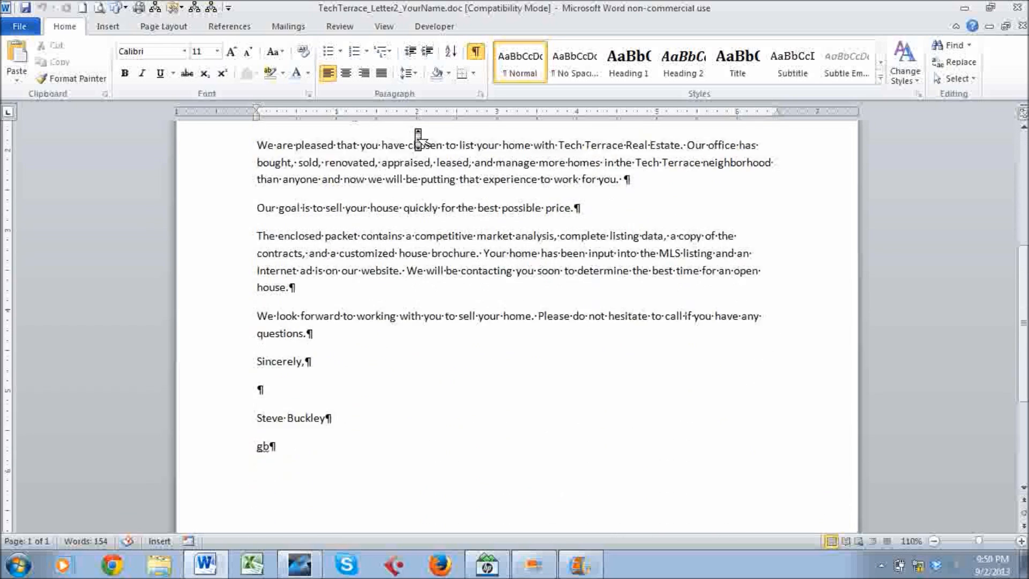
scroll(418, 139, up, 12)
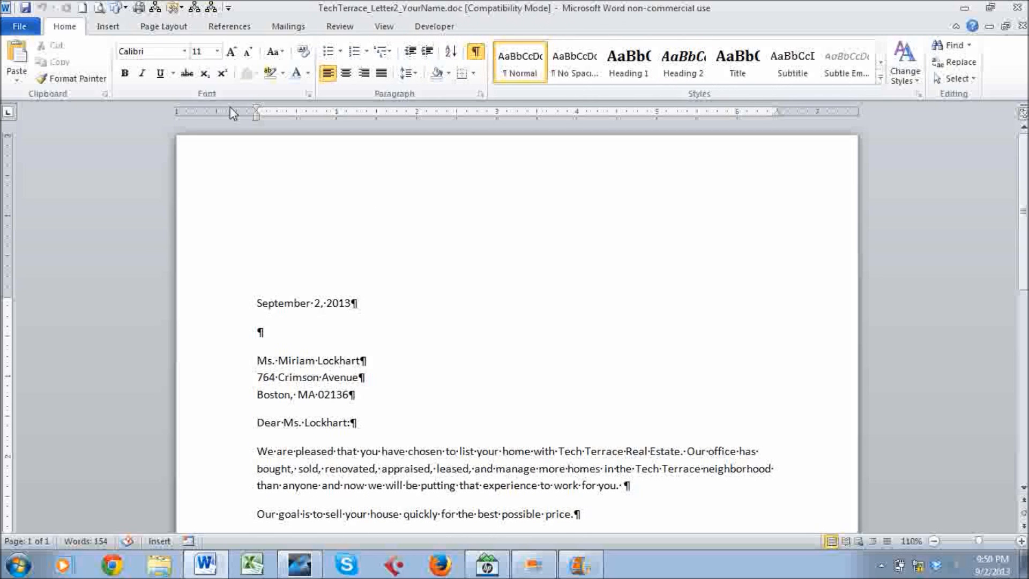
scroll(271, 186, down, 9)
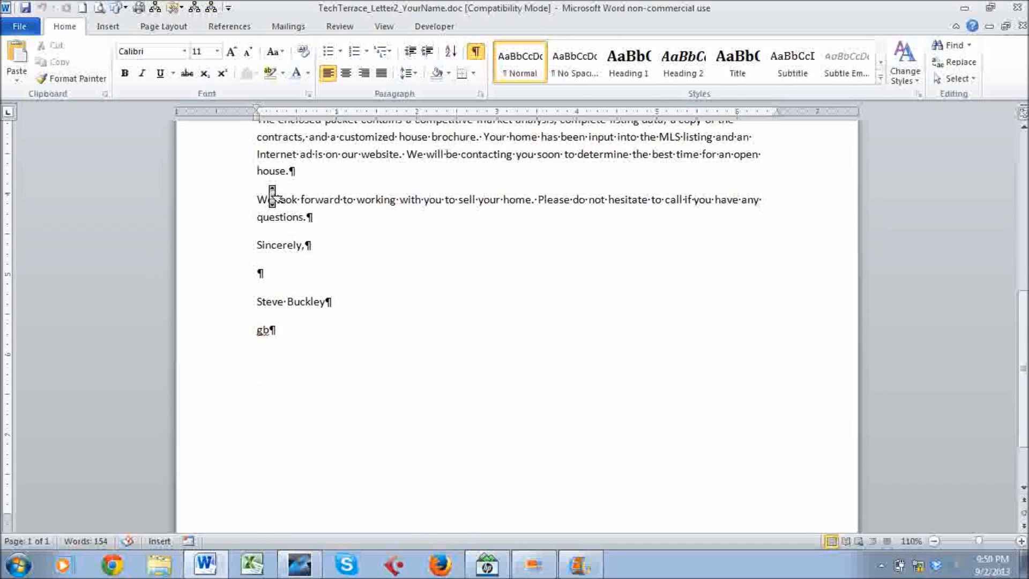
scroll(271, 186, up, 9)
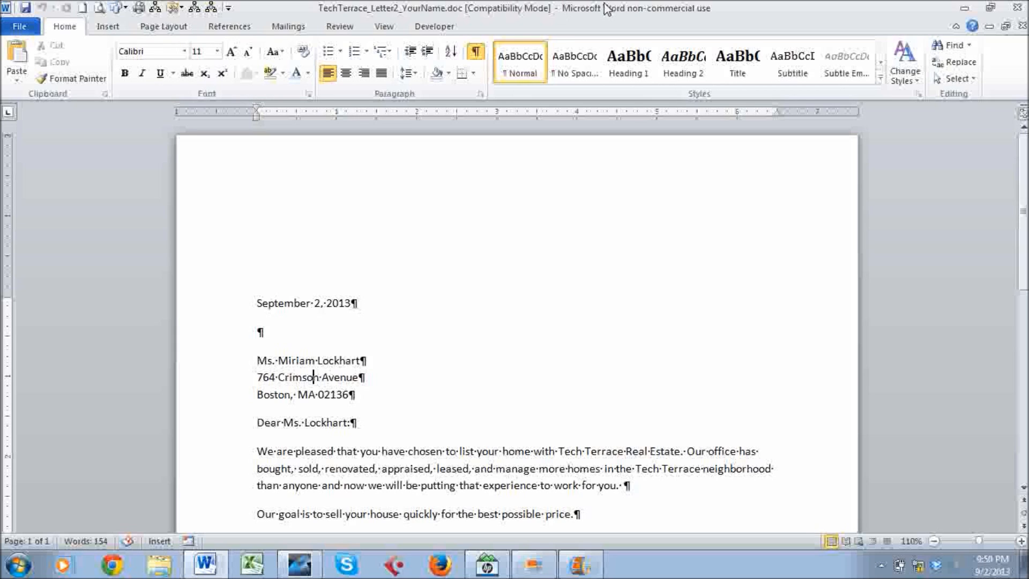
Convert the .doc letter to the current format and save it as TechTerrace_Letter2_YourName.docx.
click(22, 30)
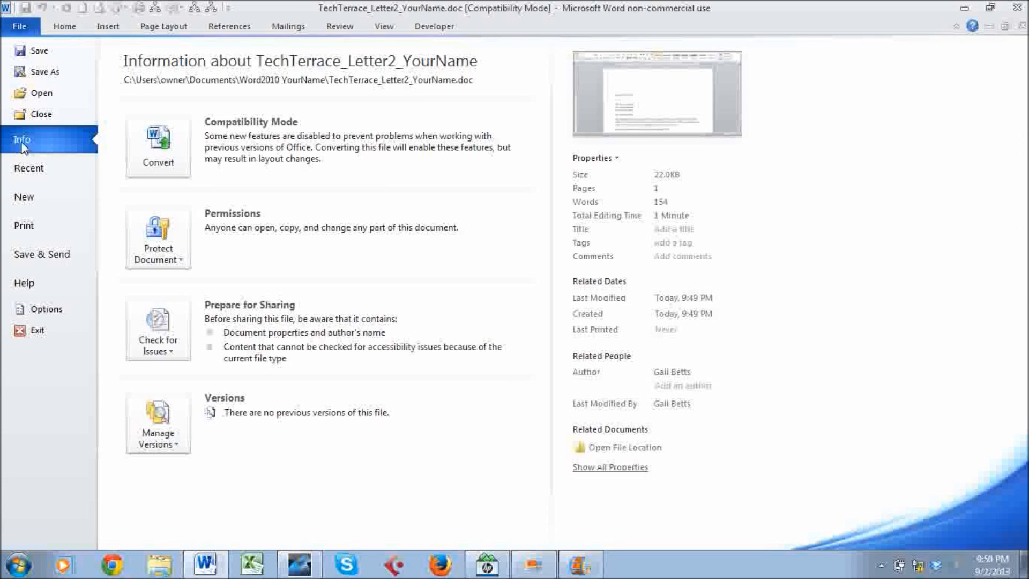
click(157, 145)
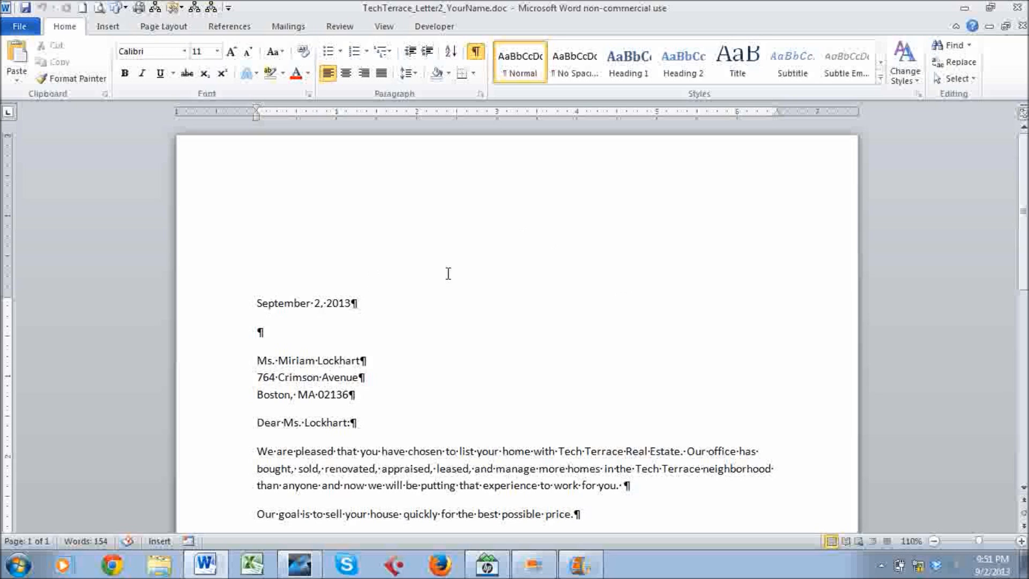
scroll(563, 262, down, 1)
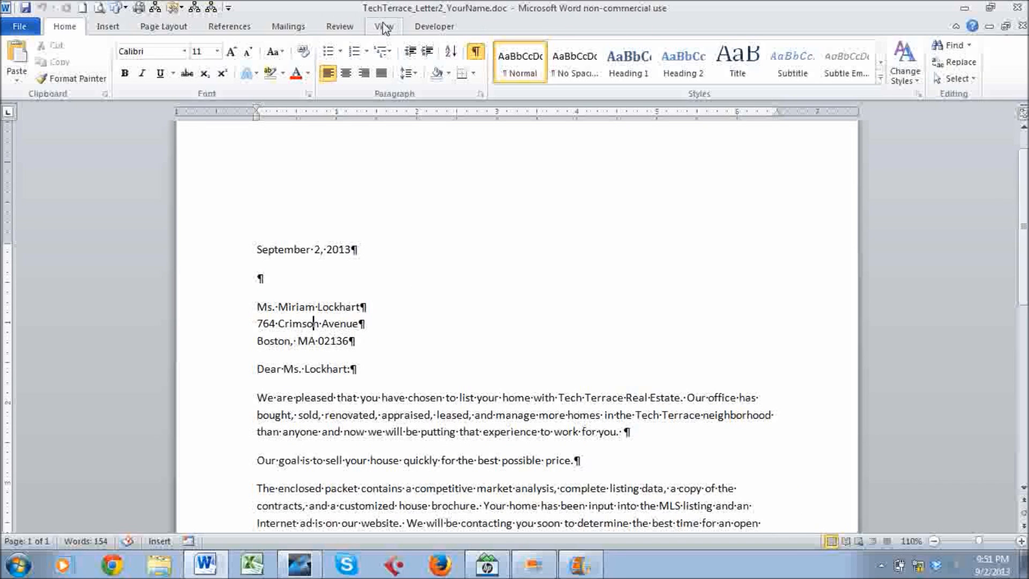
scroll(385, 287, down, 8)
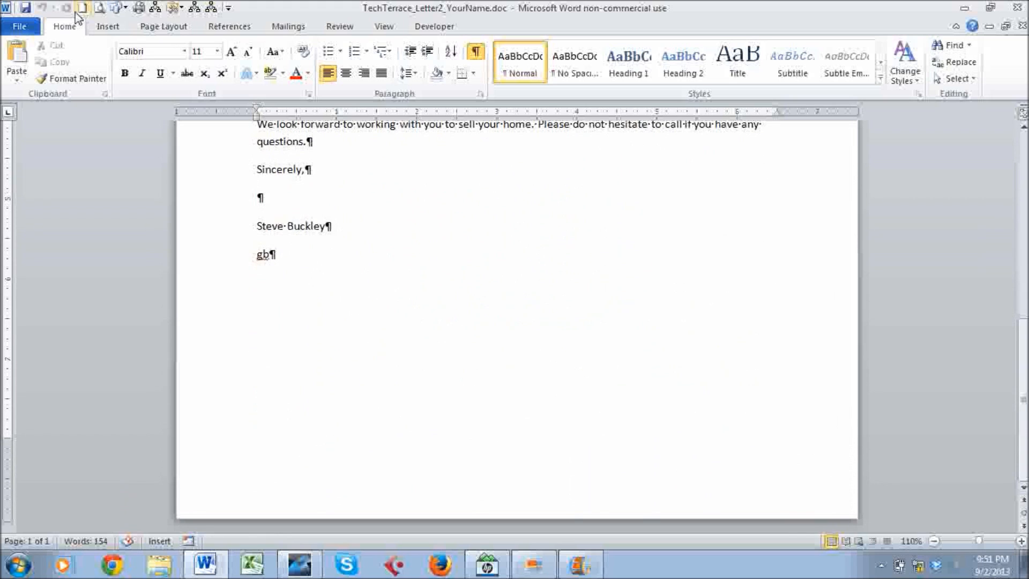
click(25, 9)
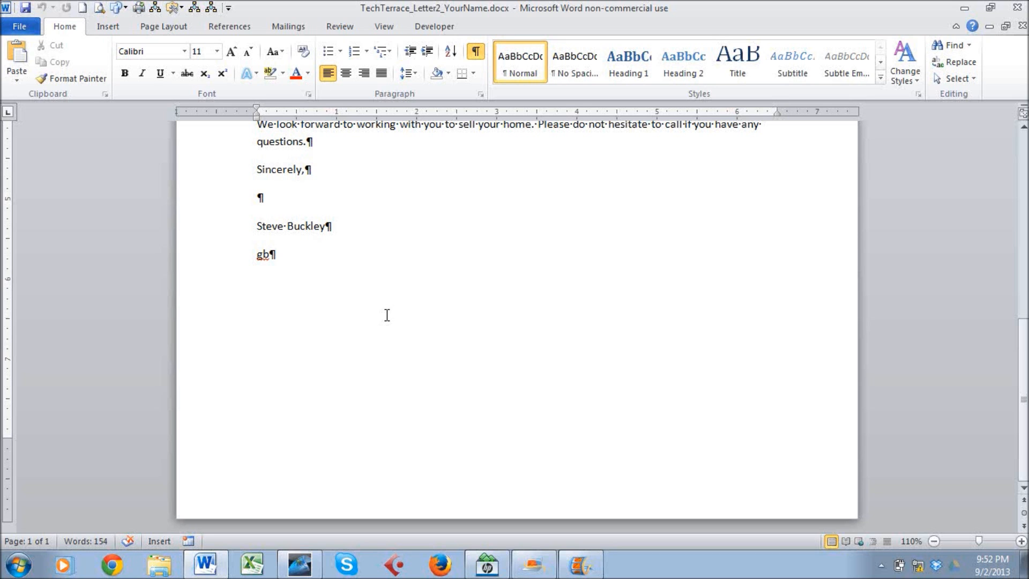
Close the TechTerrace_Letter2_YourName letter, leaving Word with no document open.
scroll(386, 315, up, 10)
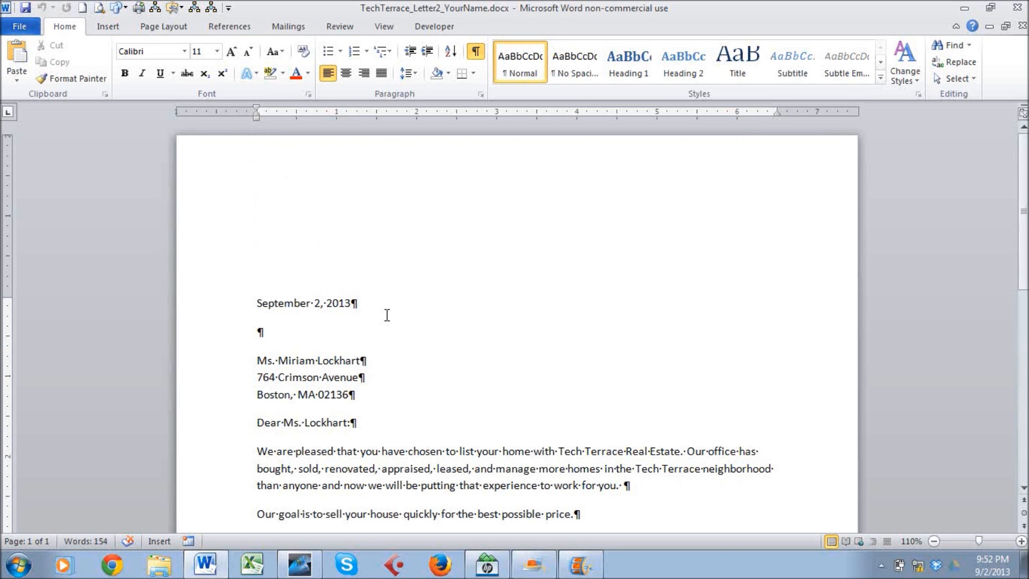
click(20, 28)
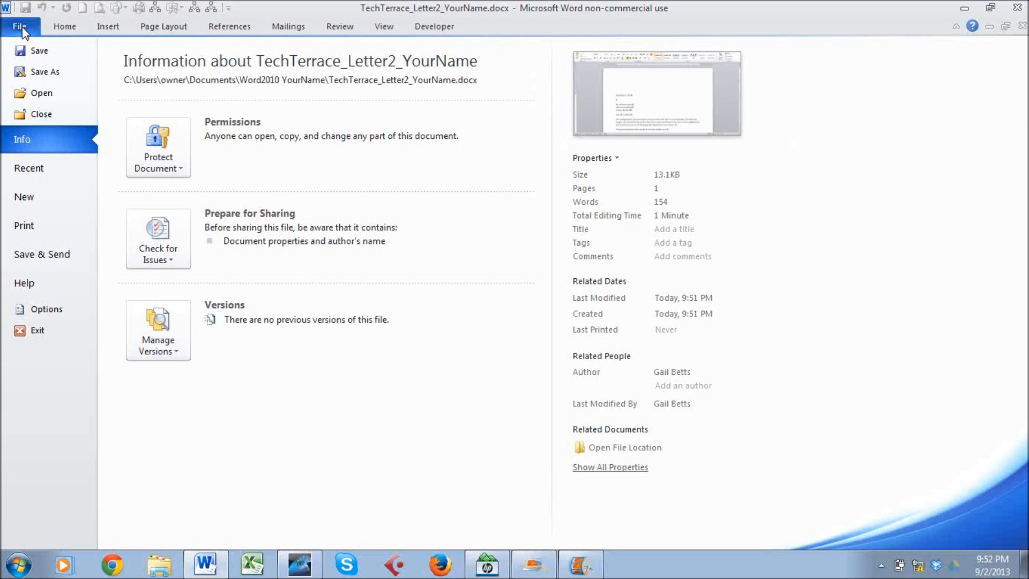
click(40, 115)
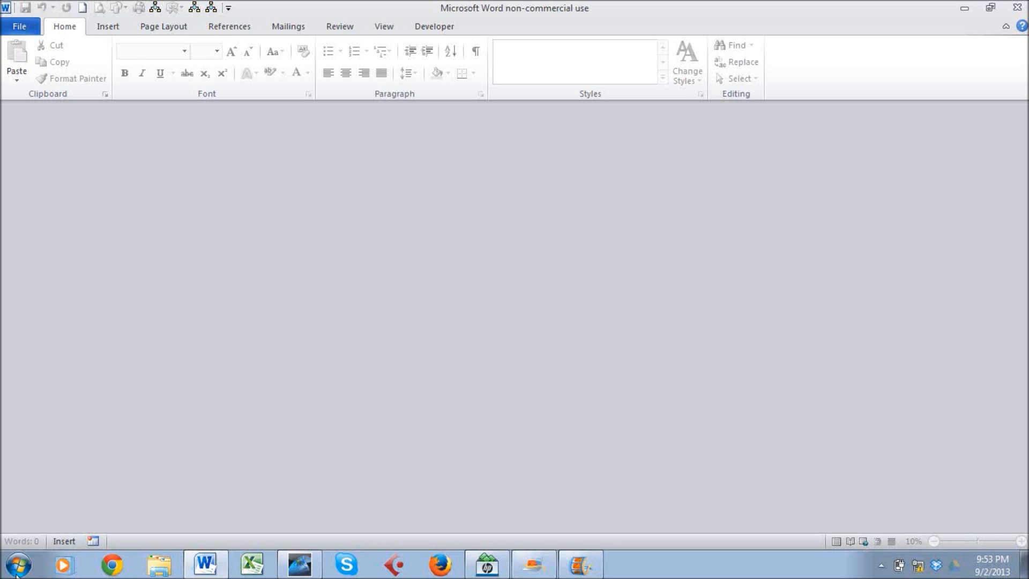
Search 'show hidden files and folders' and apply Folder Options so .docx extensions show.
click(18, 565)
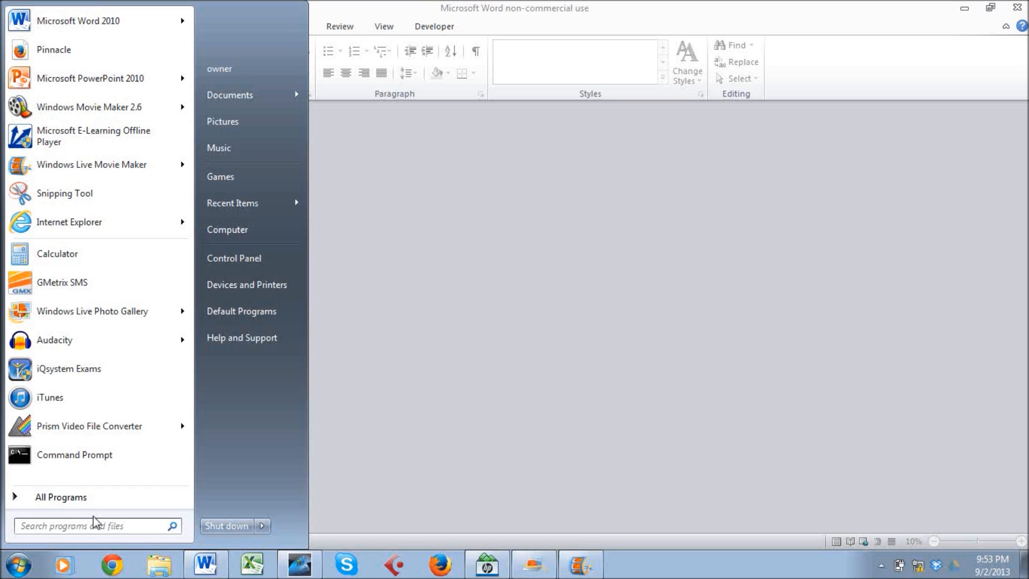
text(show hidd)
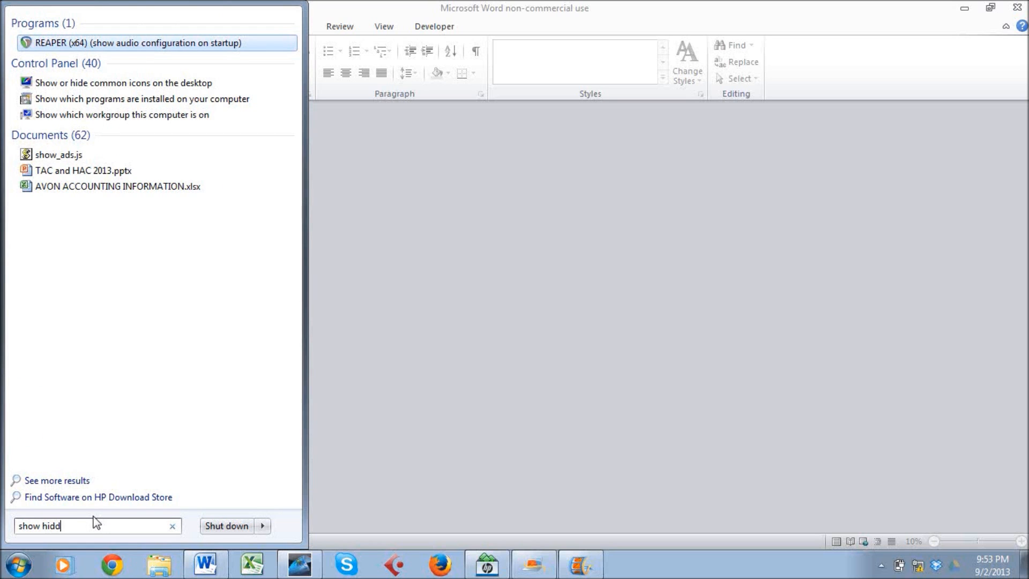
text(en files)
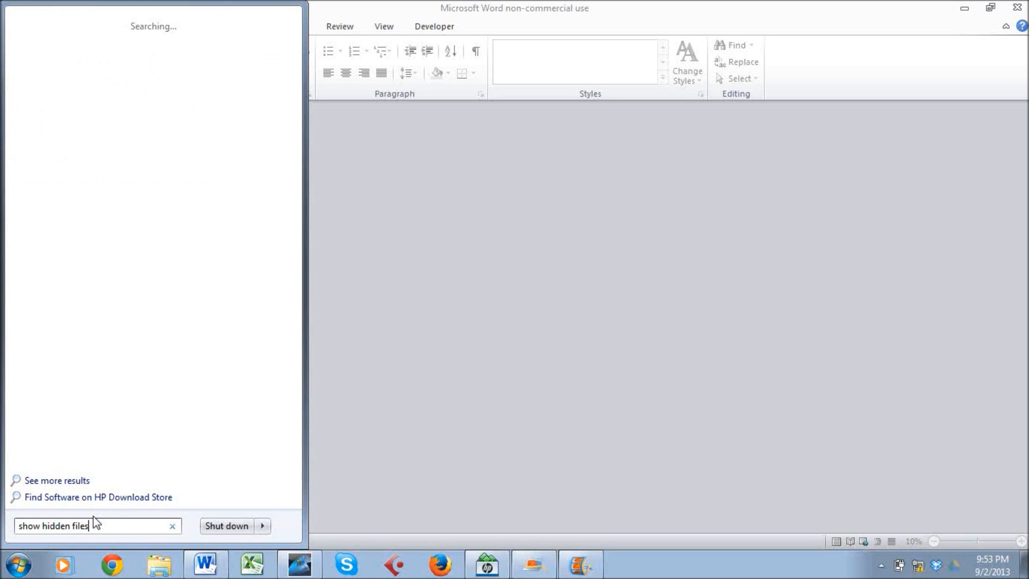
text( and folders)
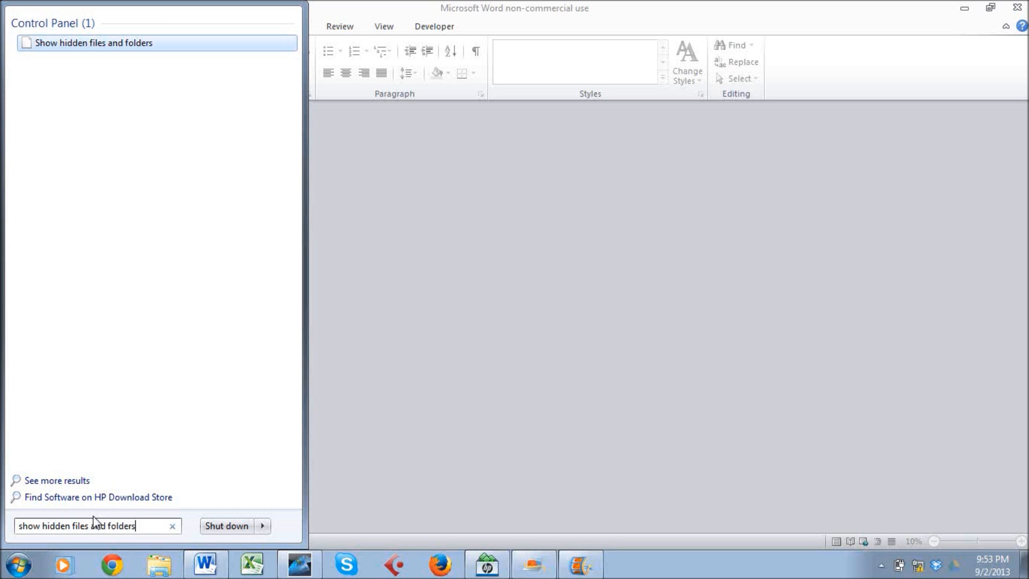
click(111, 48)
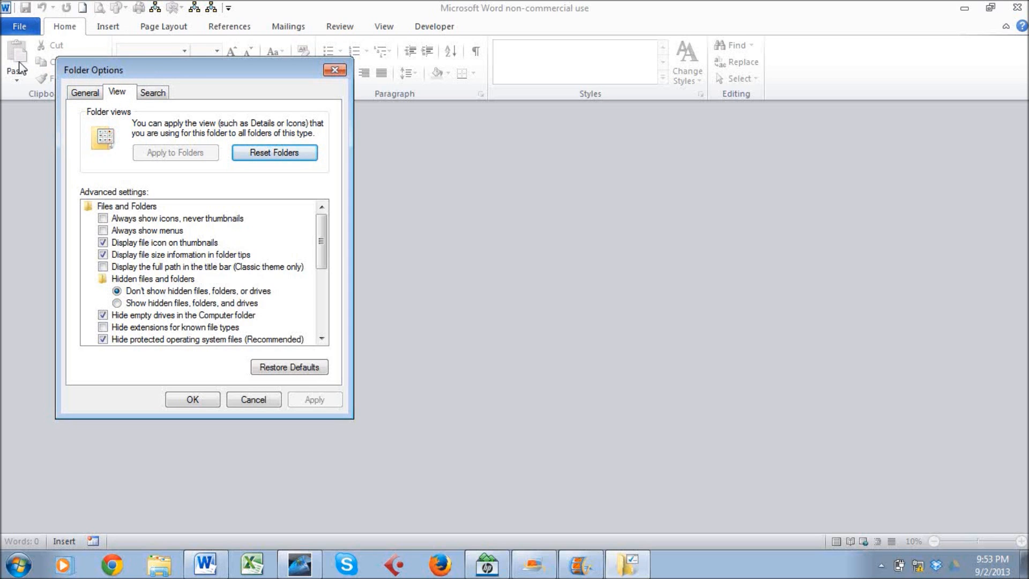
click(86, 93)
click(116, 92)
click(153, 93)
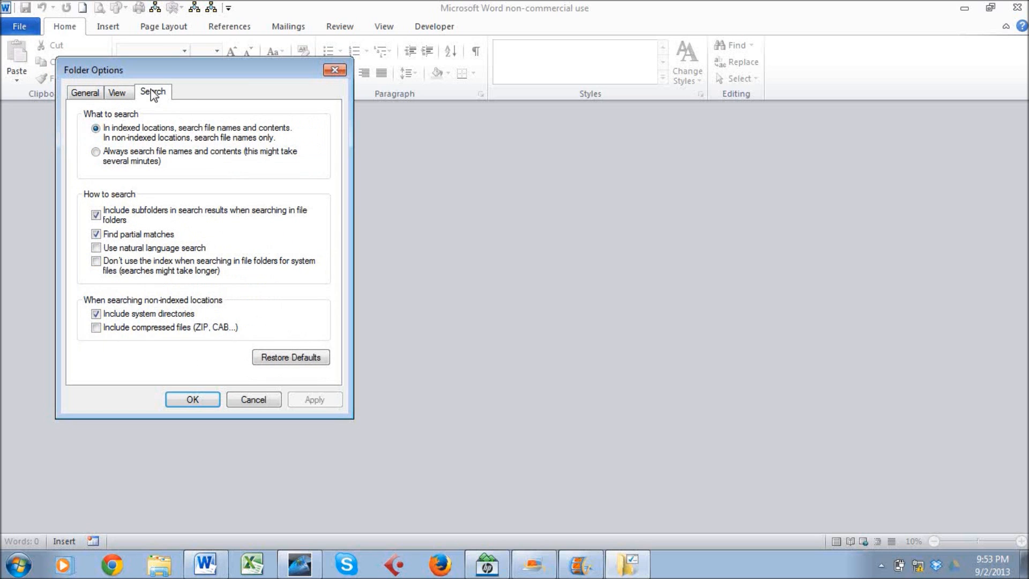
click(123, 95)
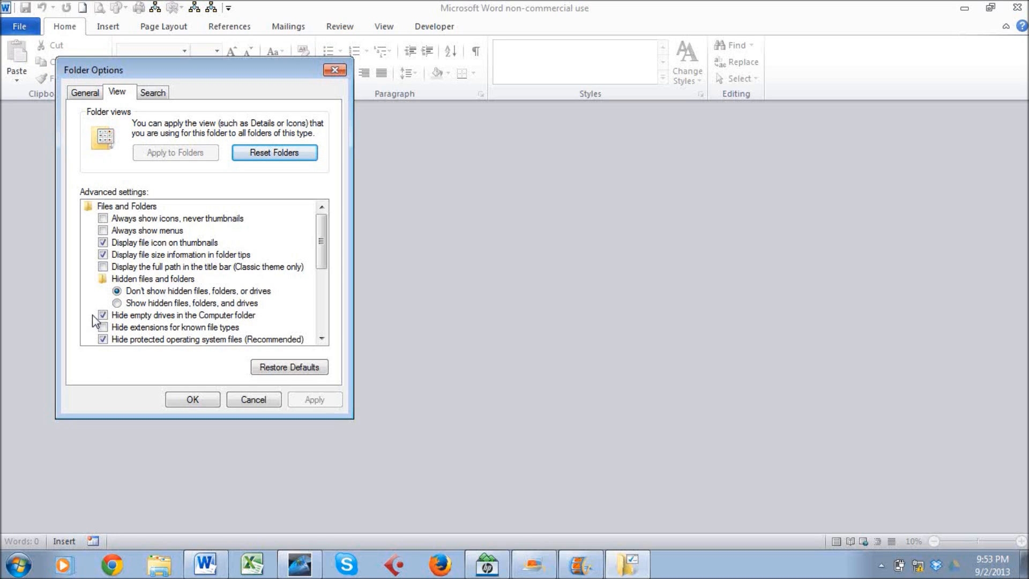
click(194, 397)
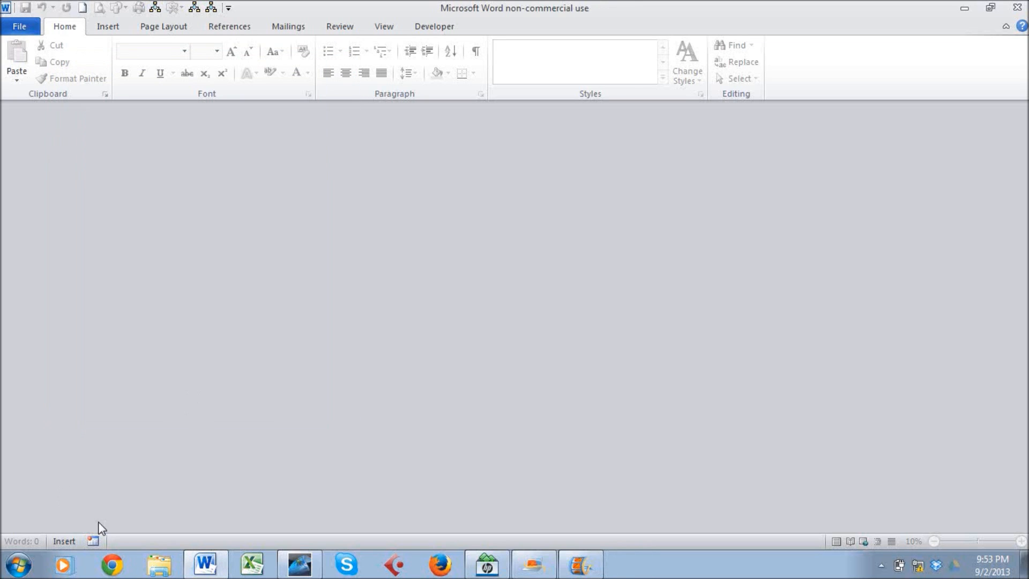
Browse to Documents > Word2010 YourName, then close Explorer and the empty Word window.
click(169, 570)
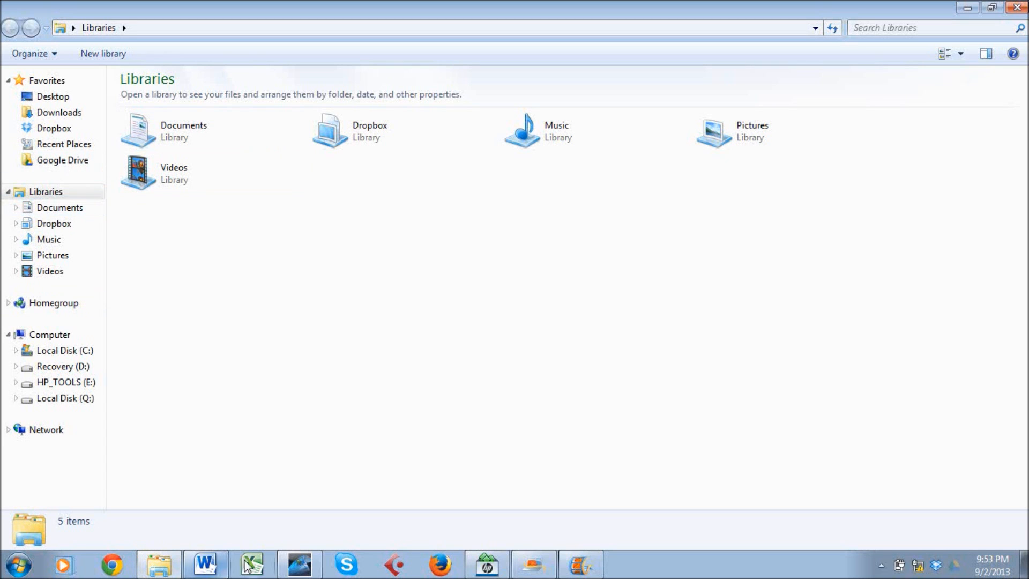
click(25, 565)
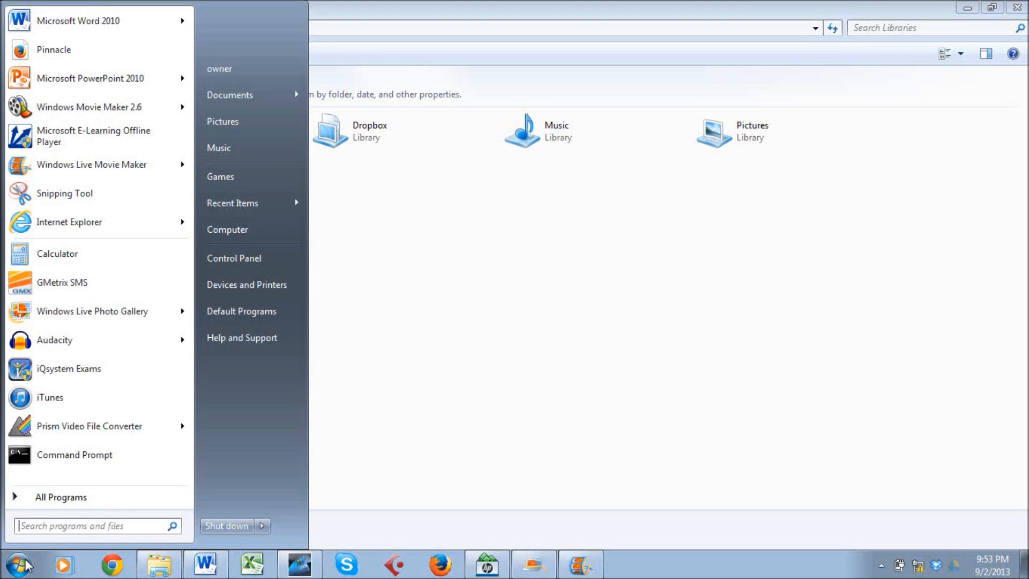
click(343, 487)
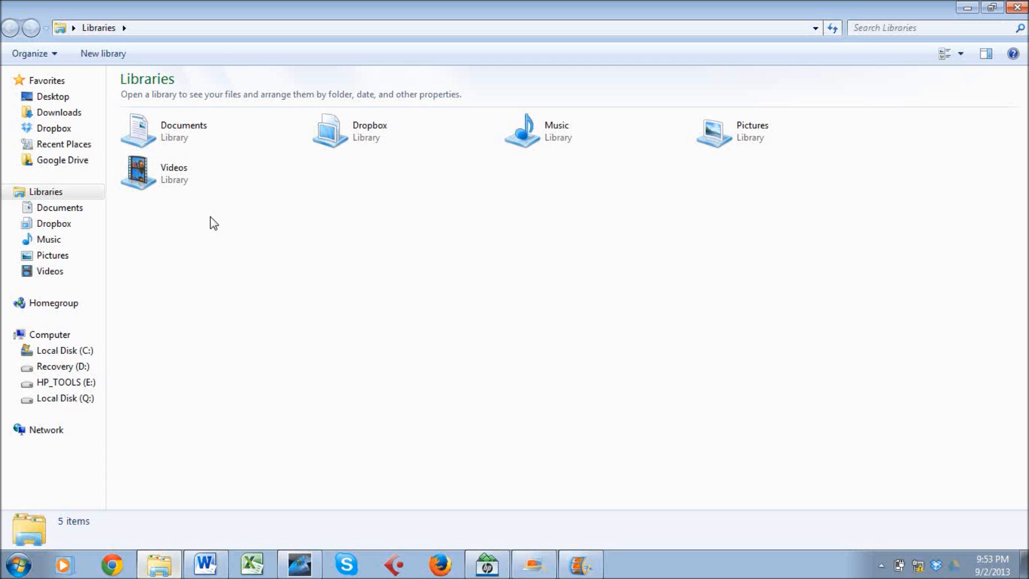
click(67, 209)
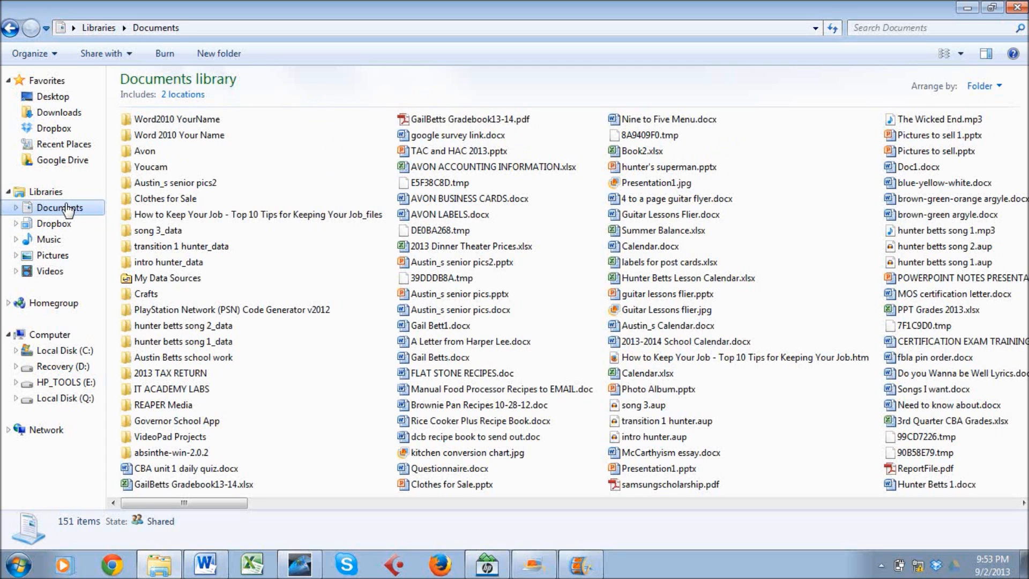
click(165, 121)
double_click(165, 121)
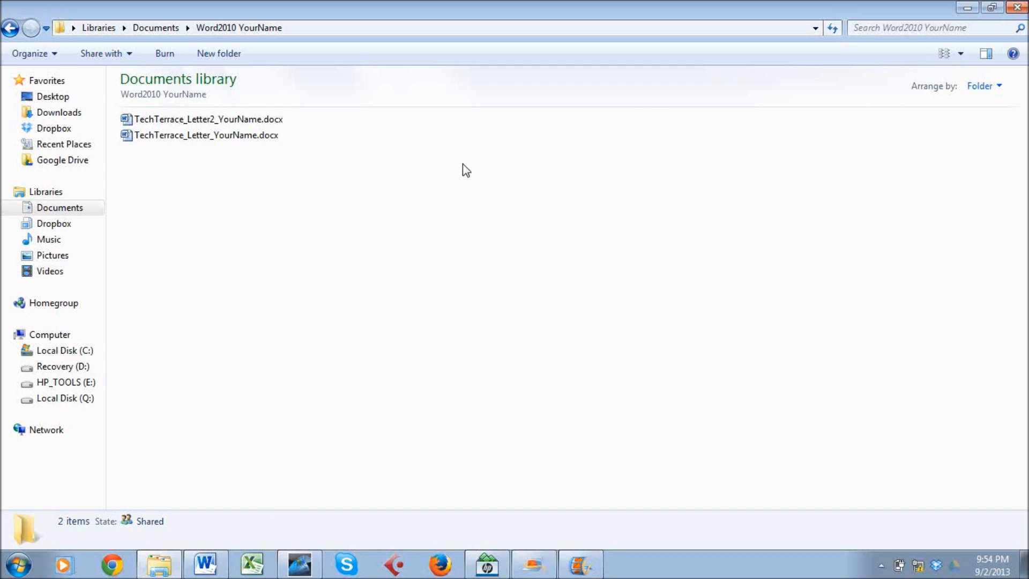
click(1016, 7)
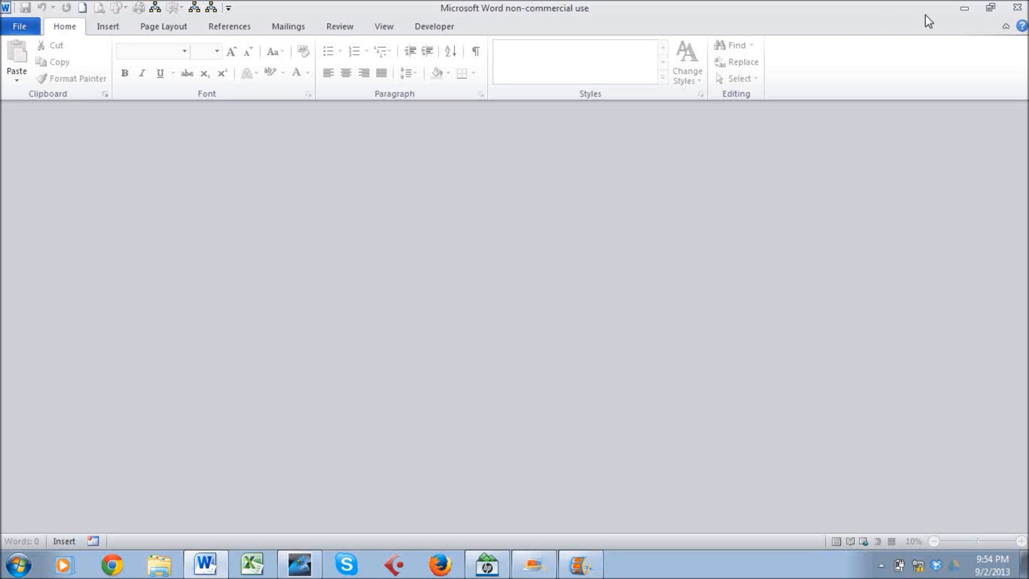
click(1017, 7)
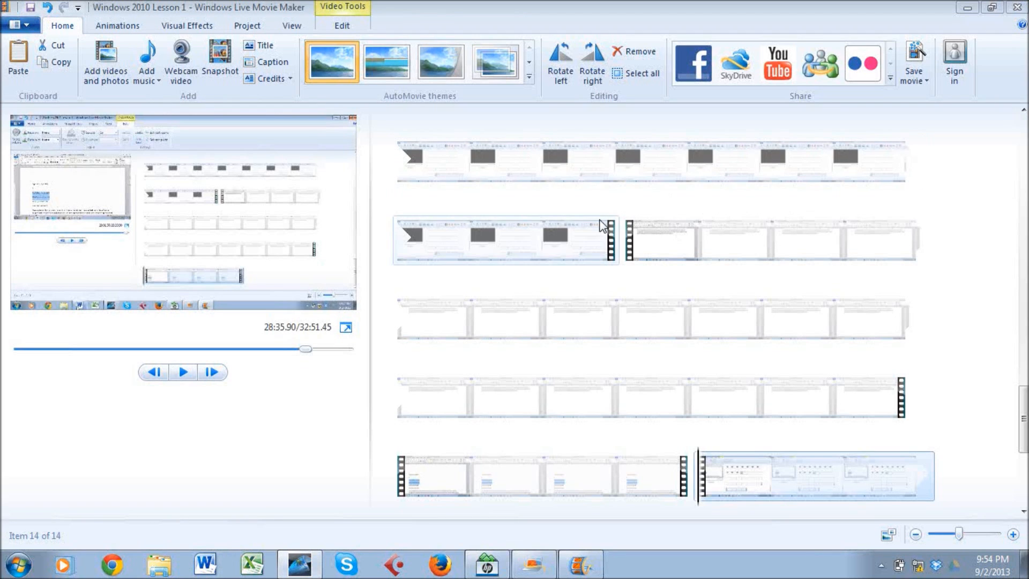
Open TechTerrace_Letter2_YourName.docx from Documents > Word2010 YourName in a new Explorer window.
click(155, 570)
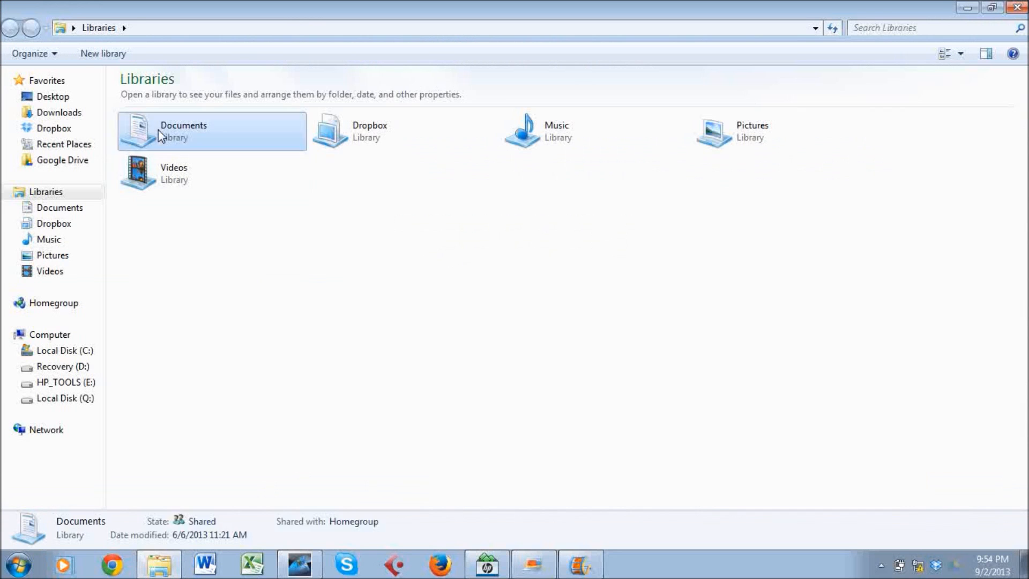
double_click(158, 130)
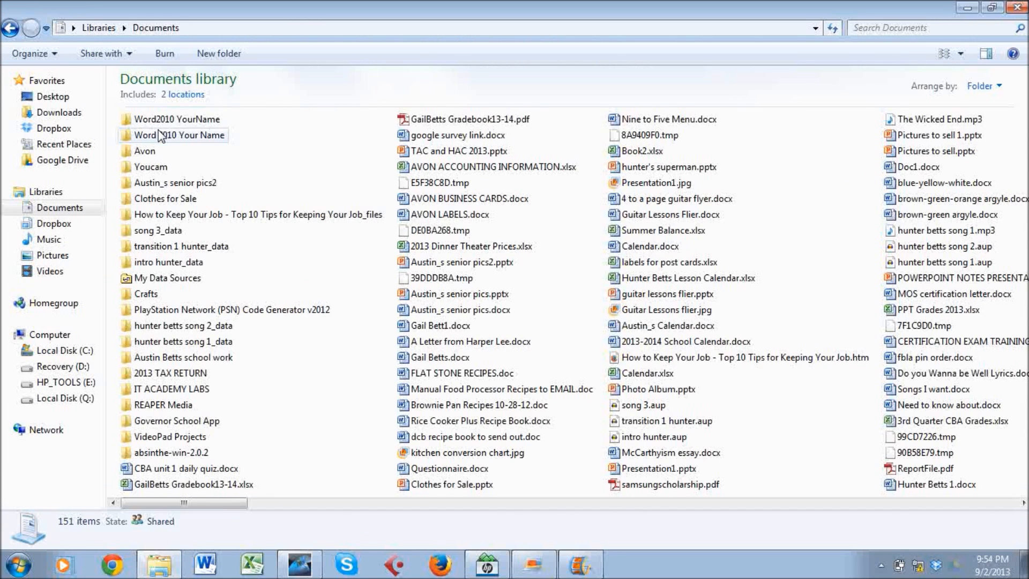
double_click(218, 123)
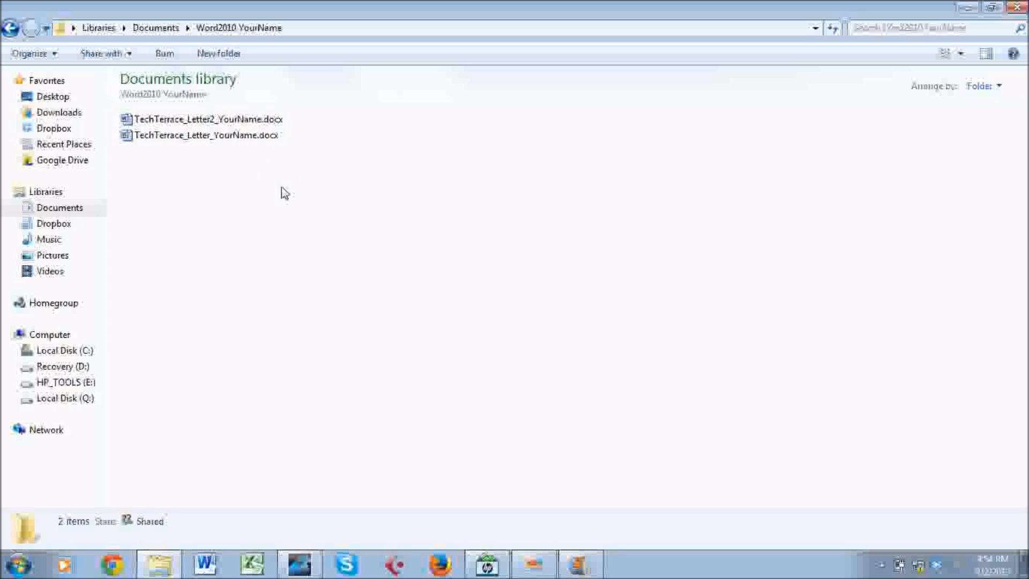
double_click(192, 121)
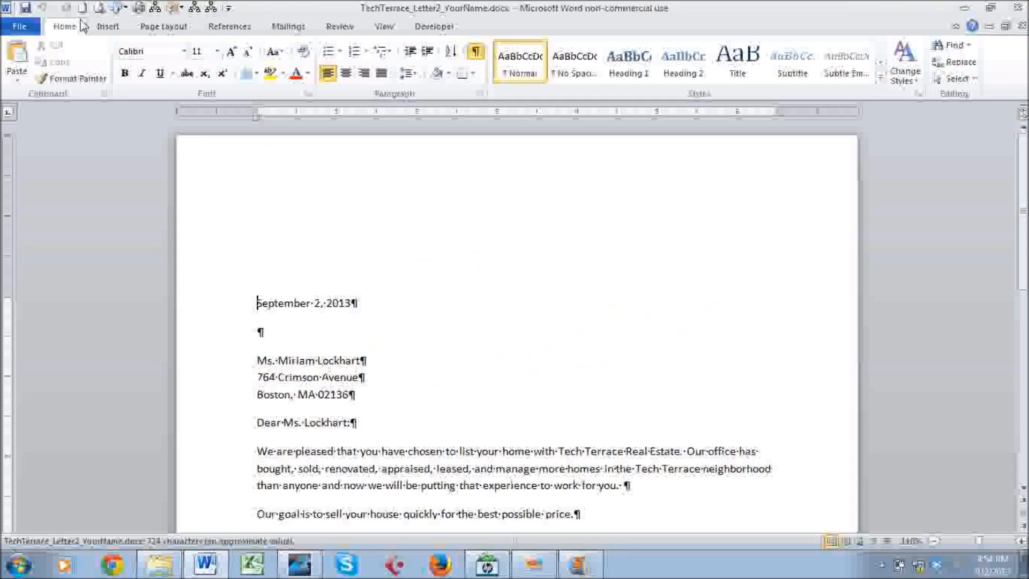
Save As with type PDF (*.pdf), publishing TechTerrace_Letter2_YourName.pdf under the same name.
click(21, 29)
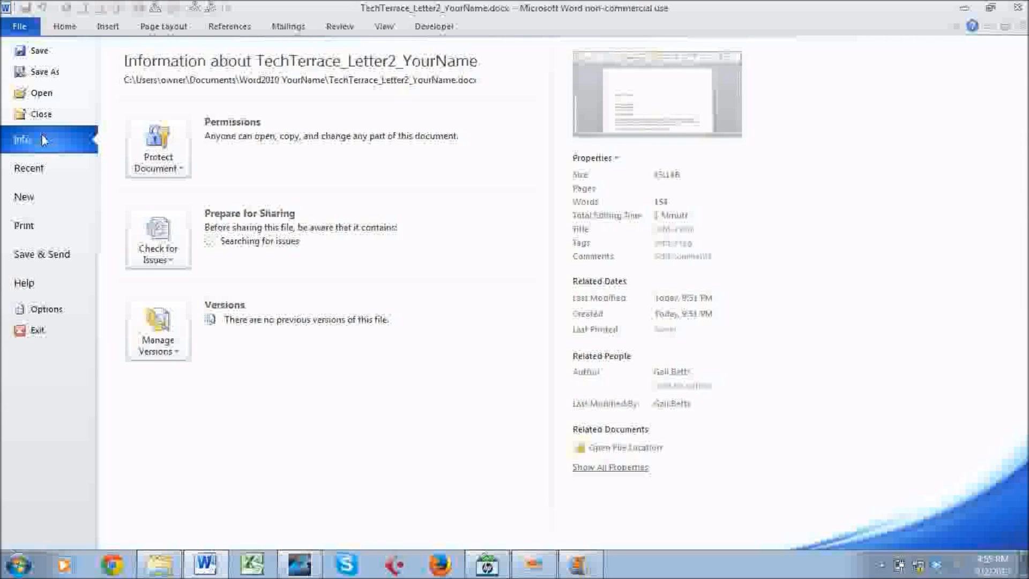
click(40, 70)
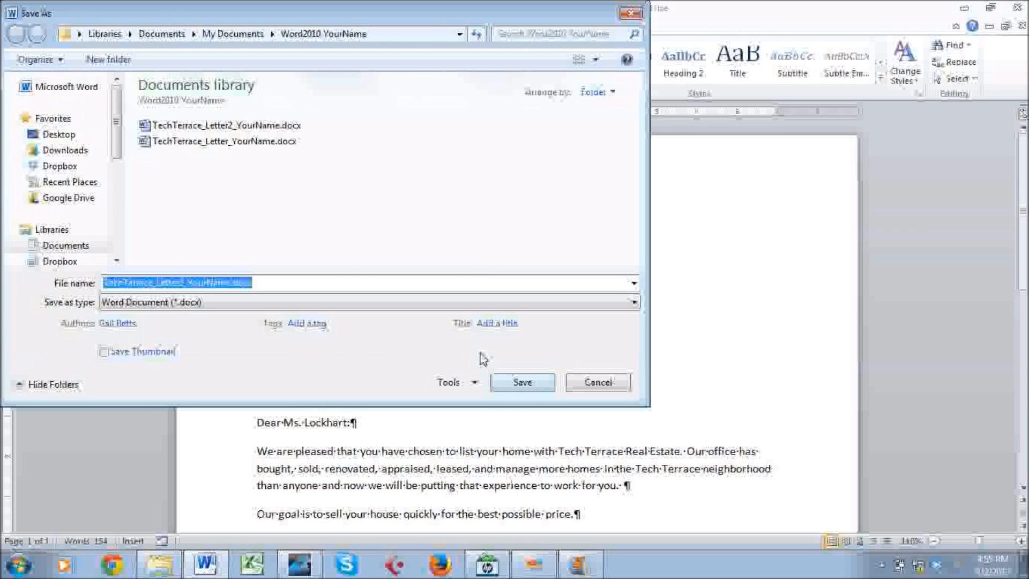
click(417, 304)
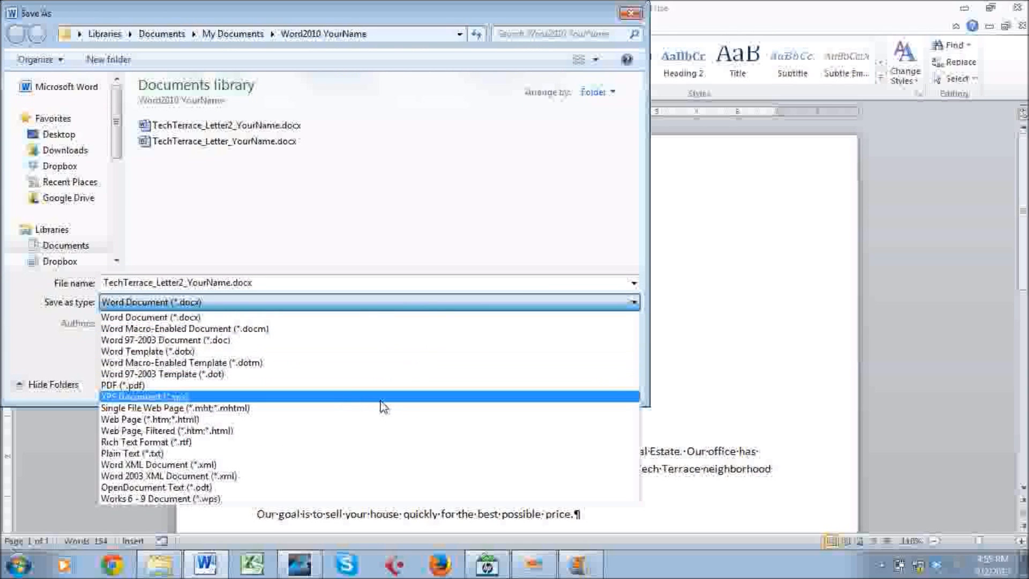
click(384, 385)
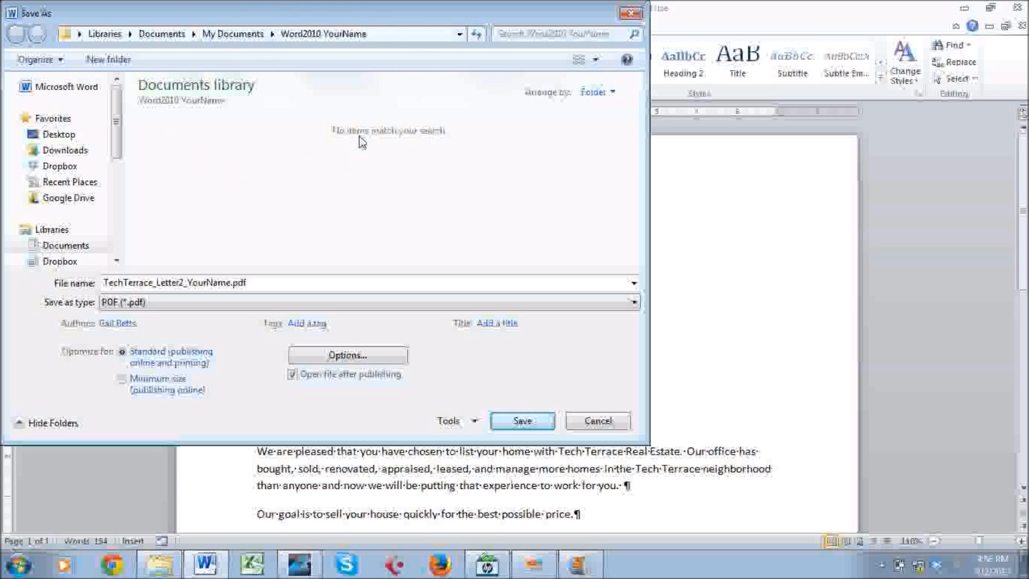
click(536, 426)
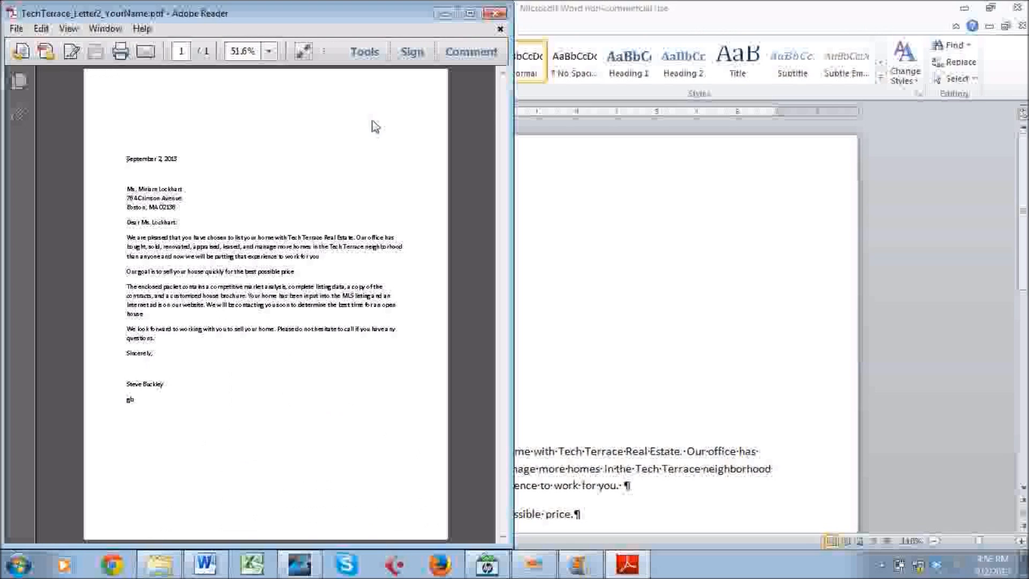
Bring the Word2010 YourName folder, now listing the new PDF, back to the front.
click(152, 563)
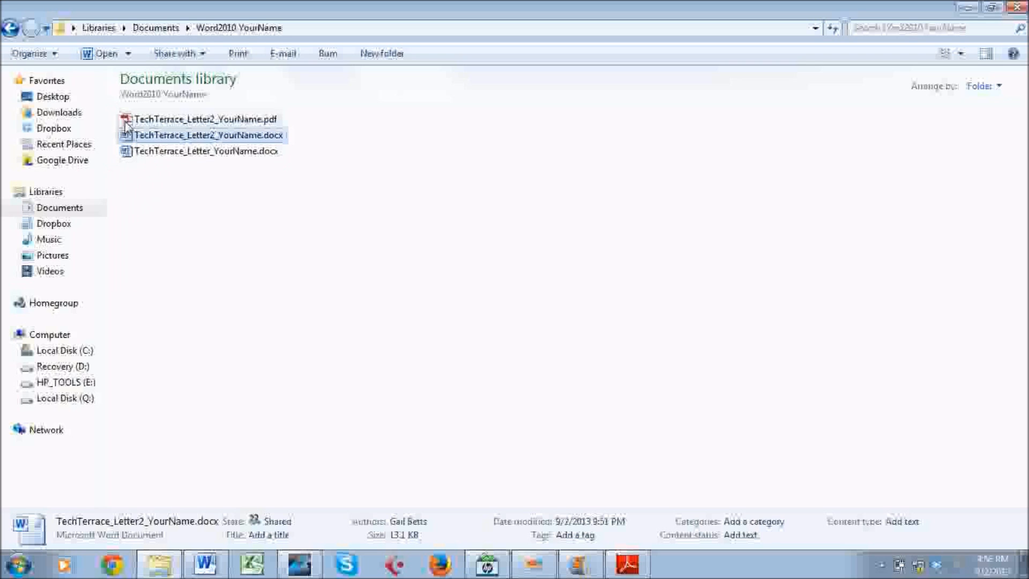
Close Explorer, Adobe Reader and Word, then relaunch Word to a blank Document1.
click(1007, 7)
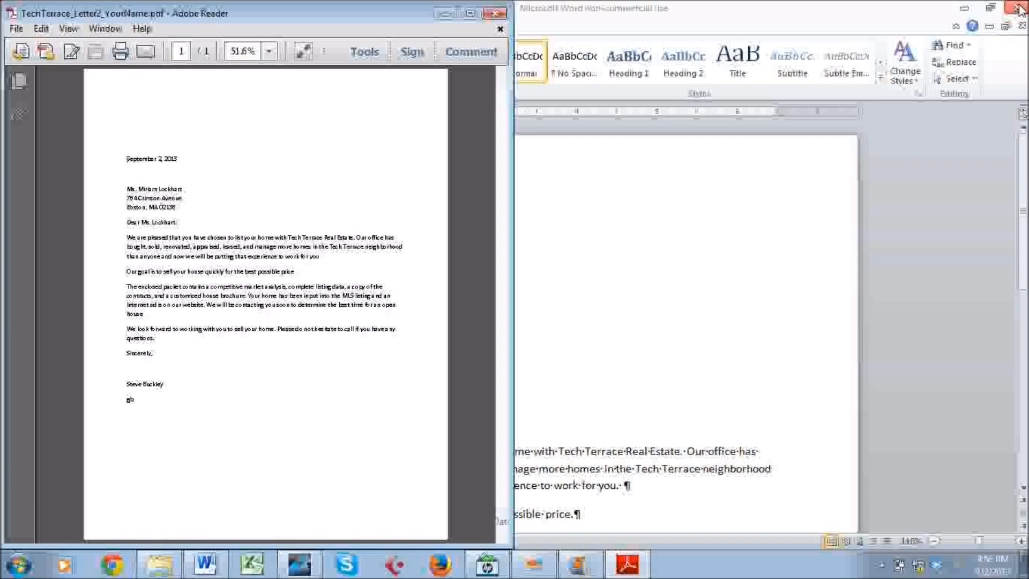
click(494, 13)
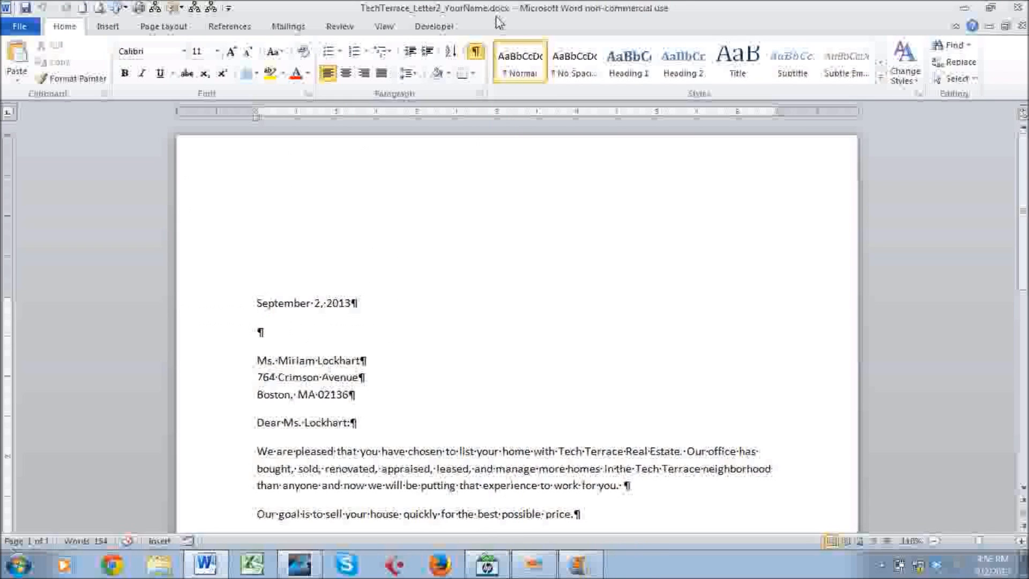
click(1023, 7)
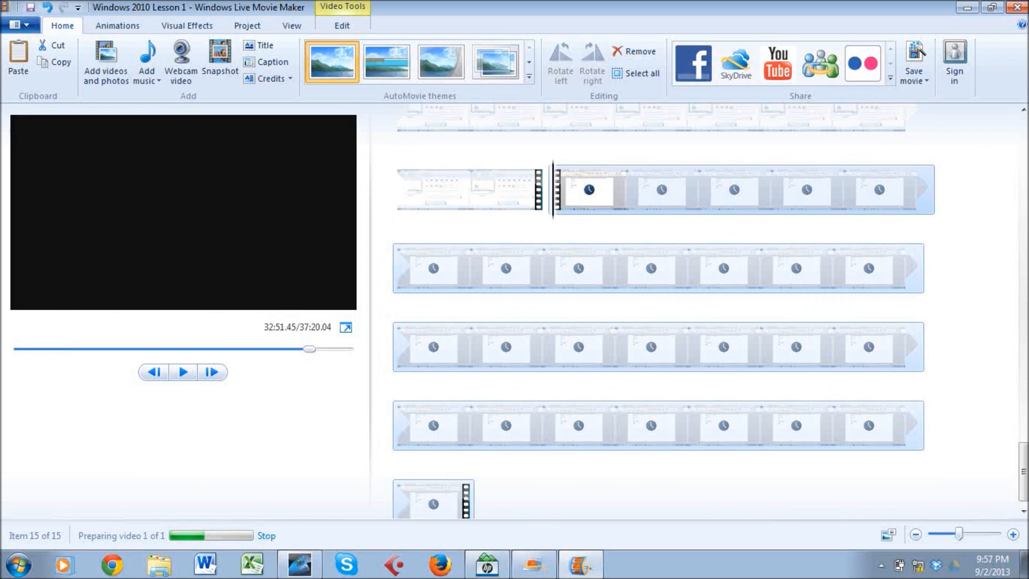
click(214, 568)
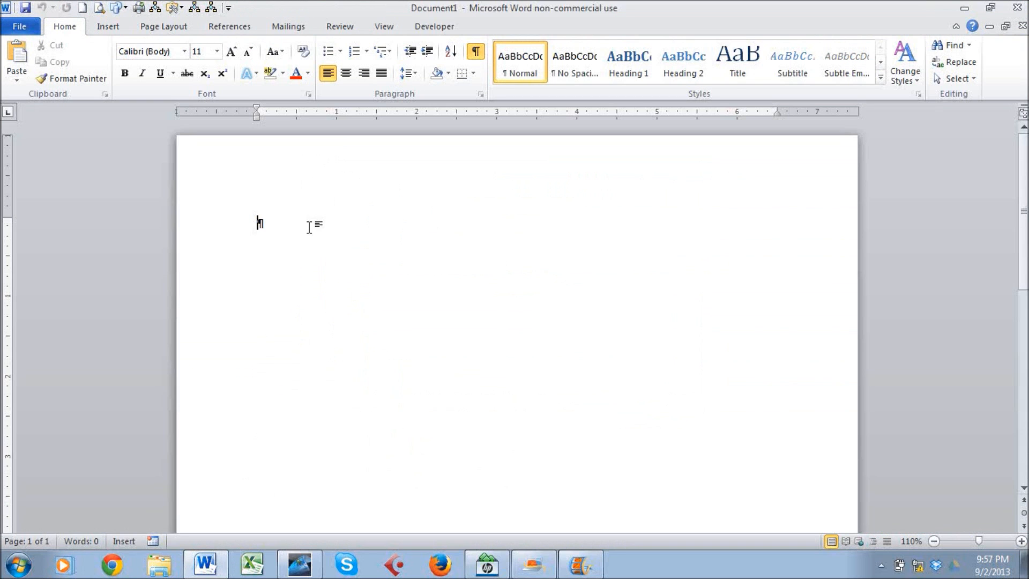
Reopen TechTerrace_Letter_YourName.docx from the Recent Documents list.
click(33, 28)
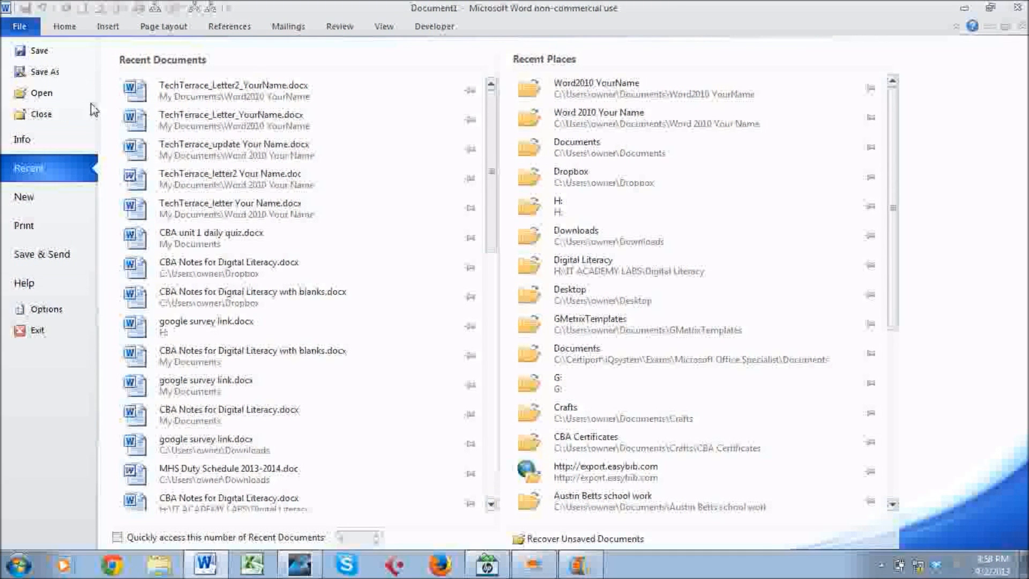
click(186, 120)
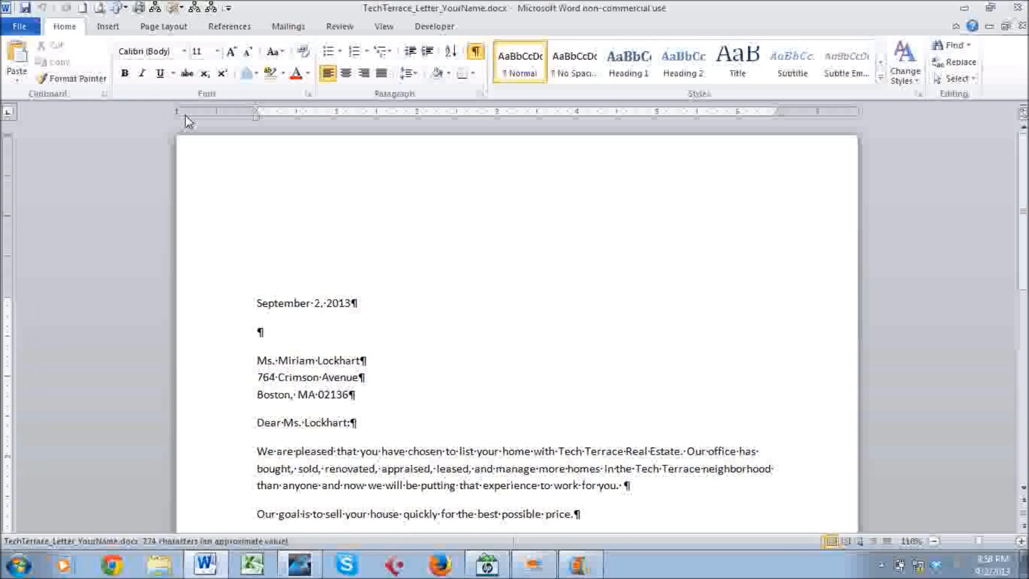
Scroll to the closing lines and double-click the bottom margin to edit the empty footer.
scroll(316, 225, down, 10)
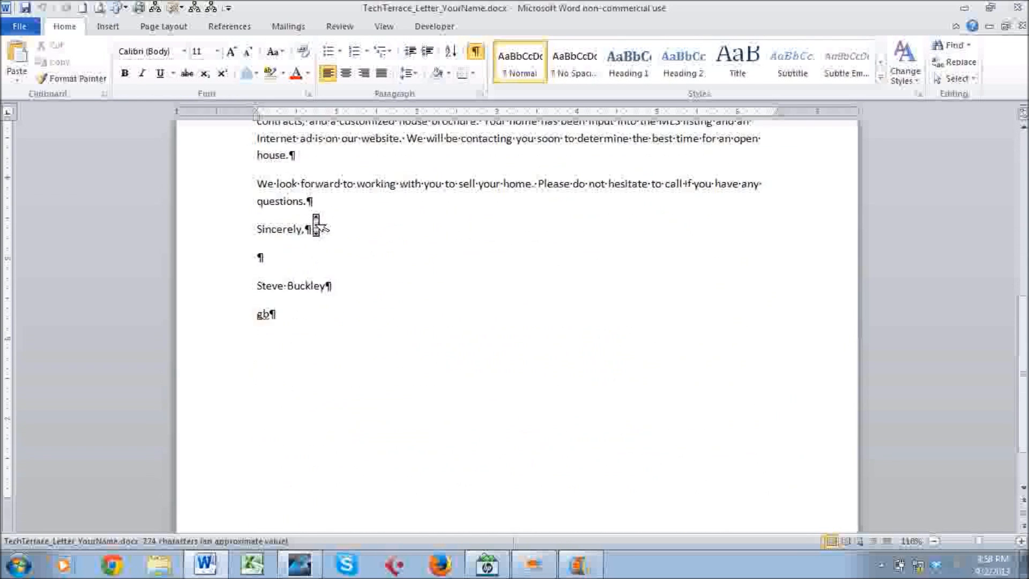
scroll(316, 225, down, 2)
scroll(316, 225, up, 5)
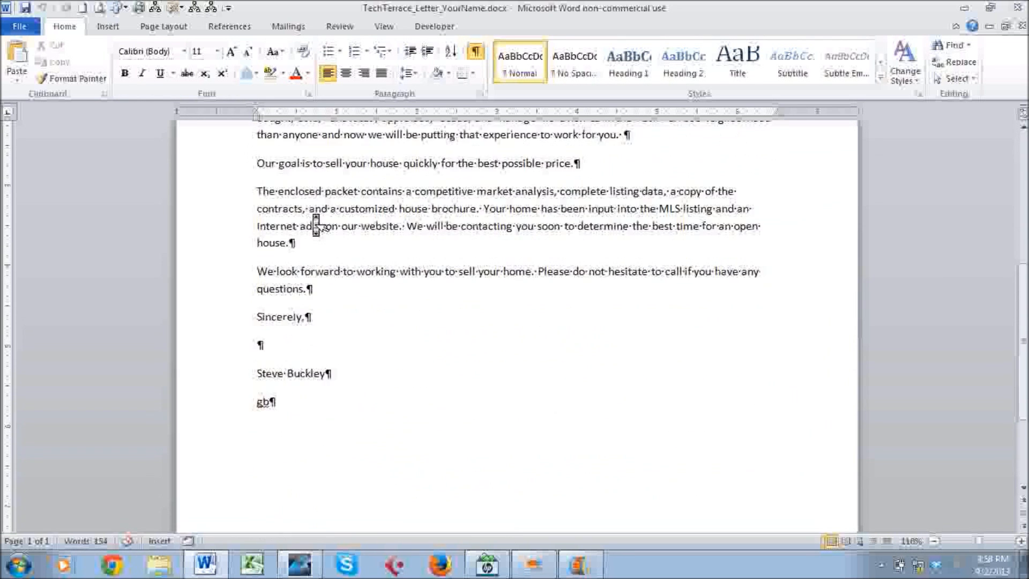
scroll(315, 214, down, 5)
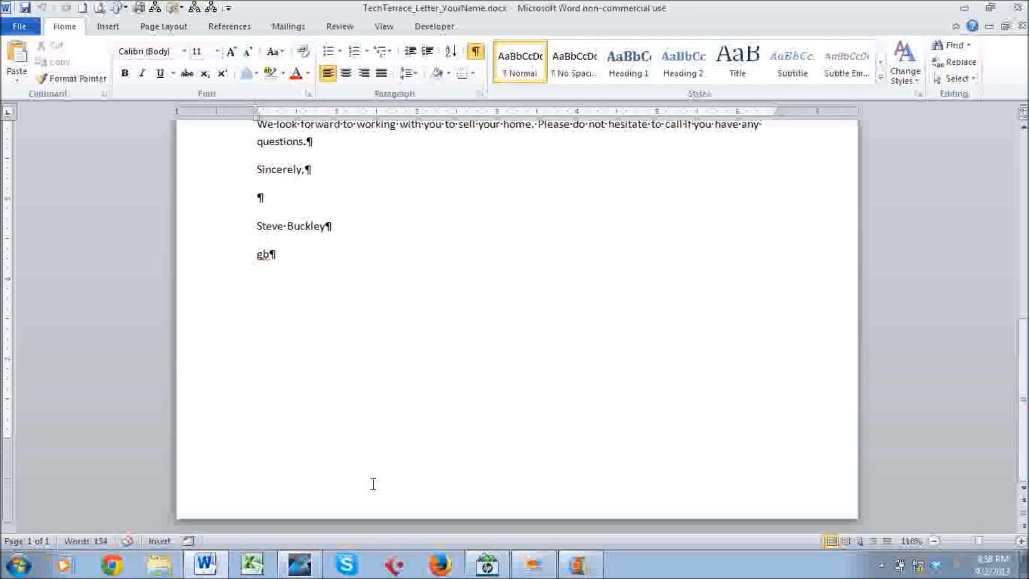
double_click(341, 491)
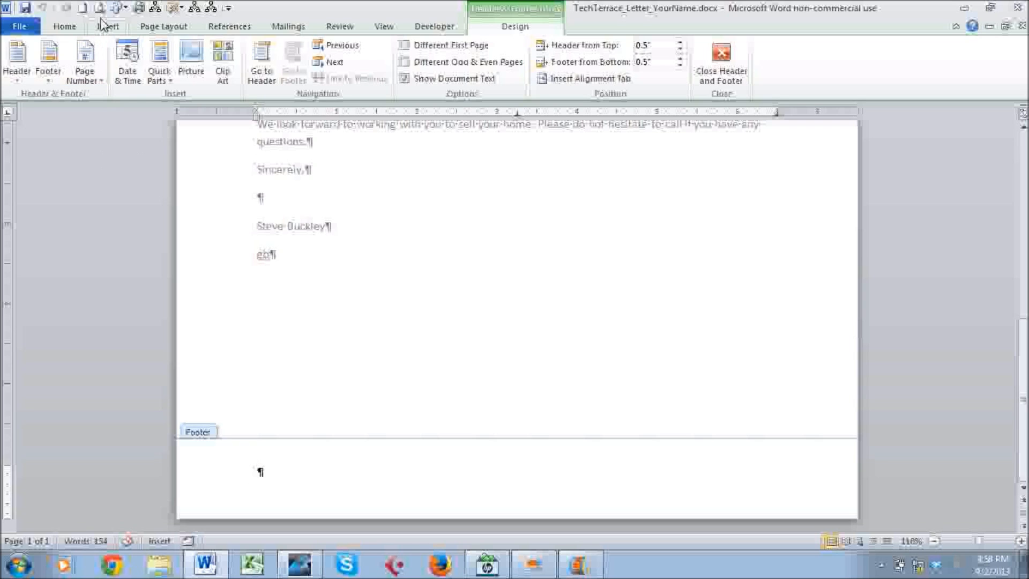
Insert a FileName field with 'Add path to filename' into the footer, then close the footer.
click(159, 75)
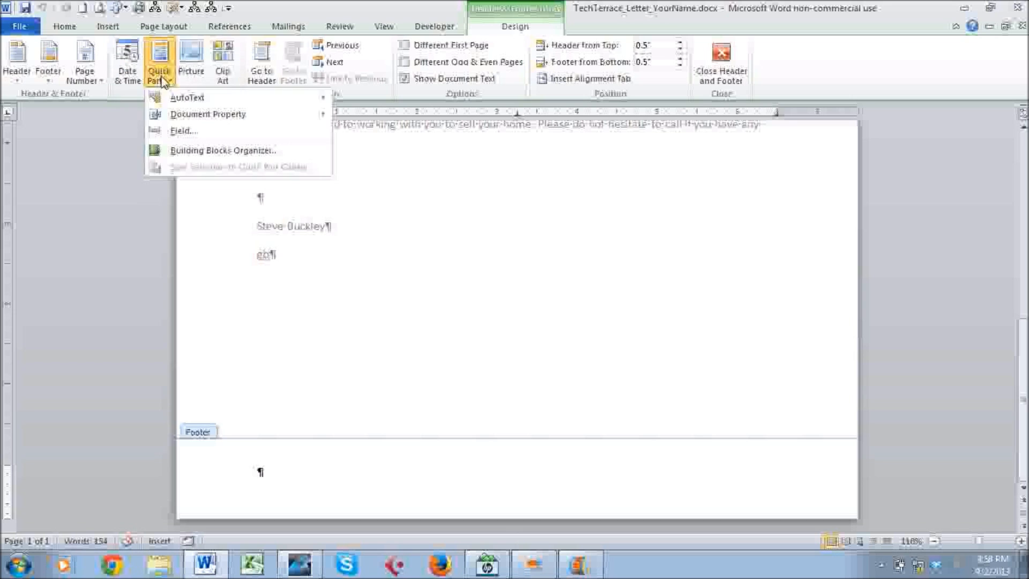
click(179, 131)
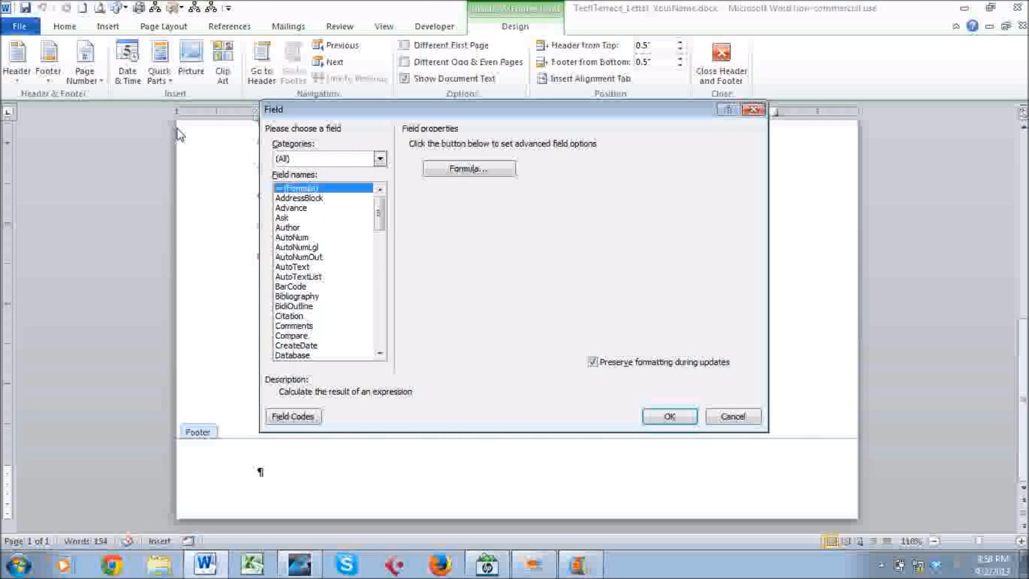
click(380, 267)
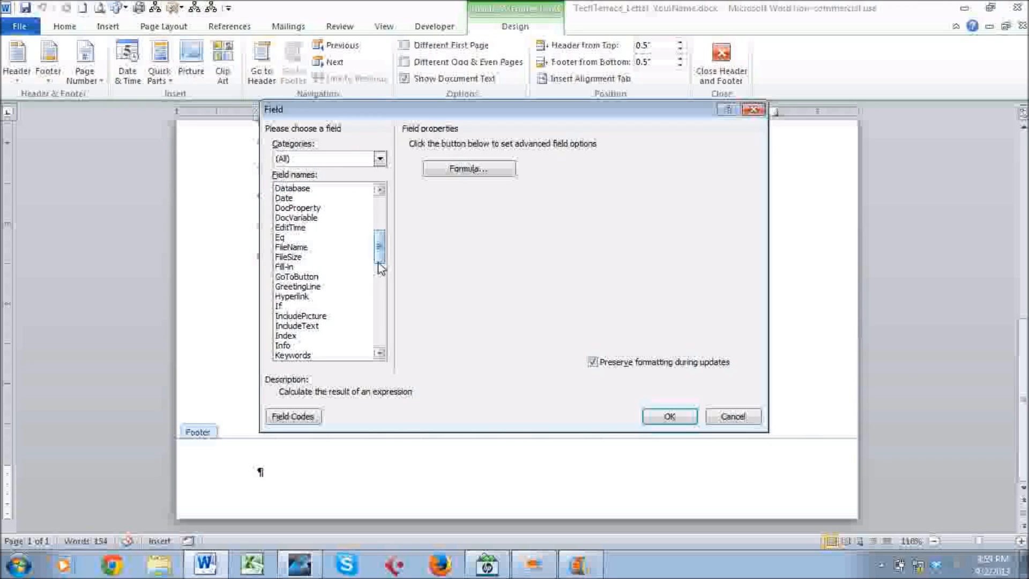
click(309, 248)
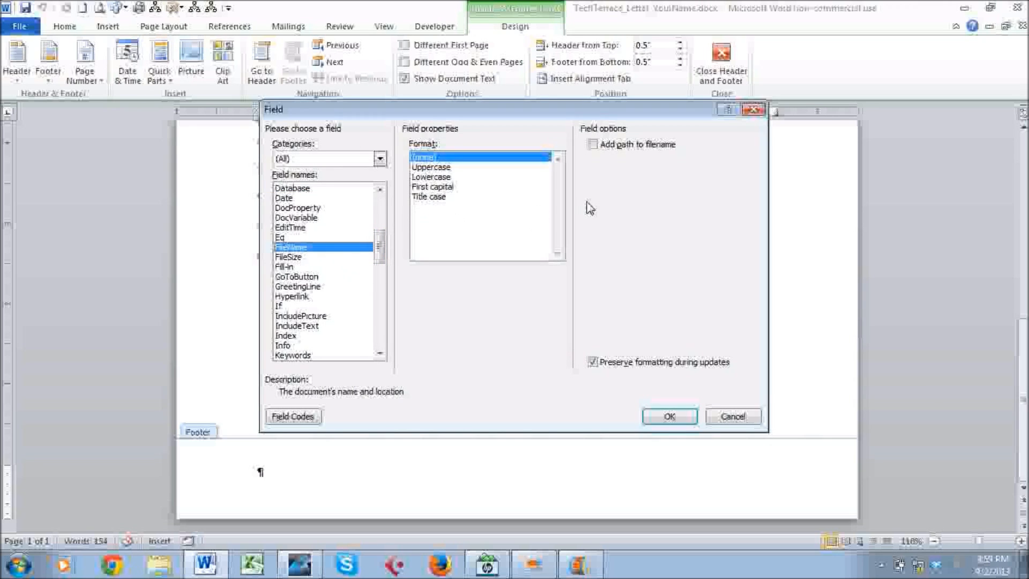
click(592, 146)
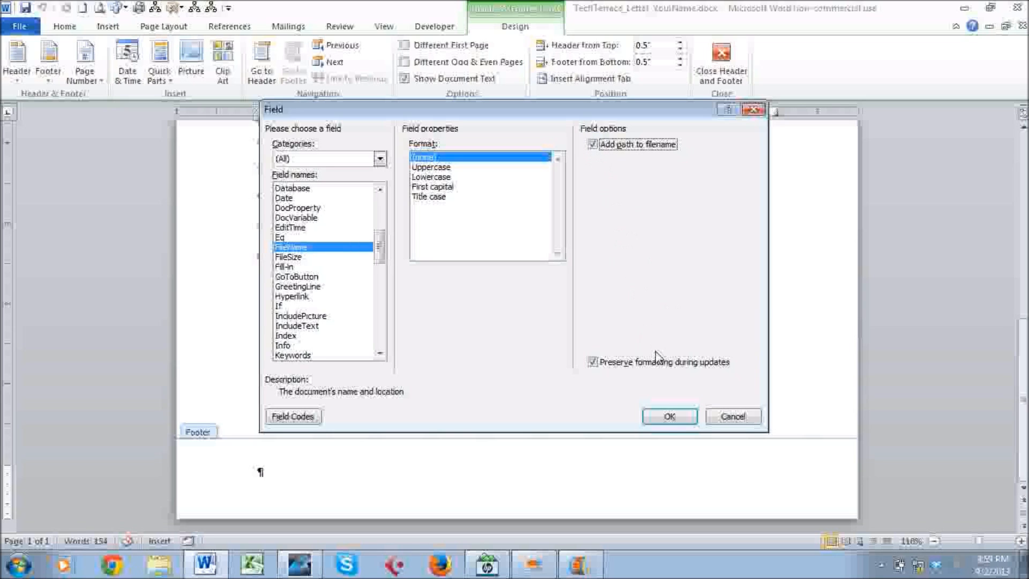
click(669, 417)
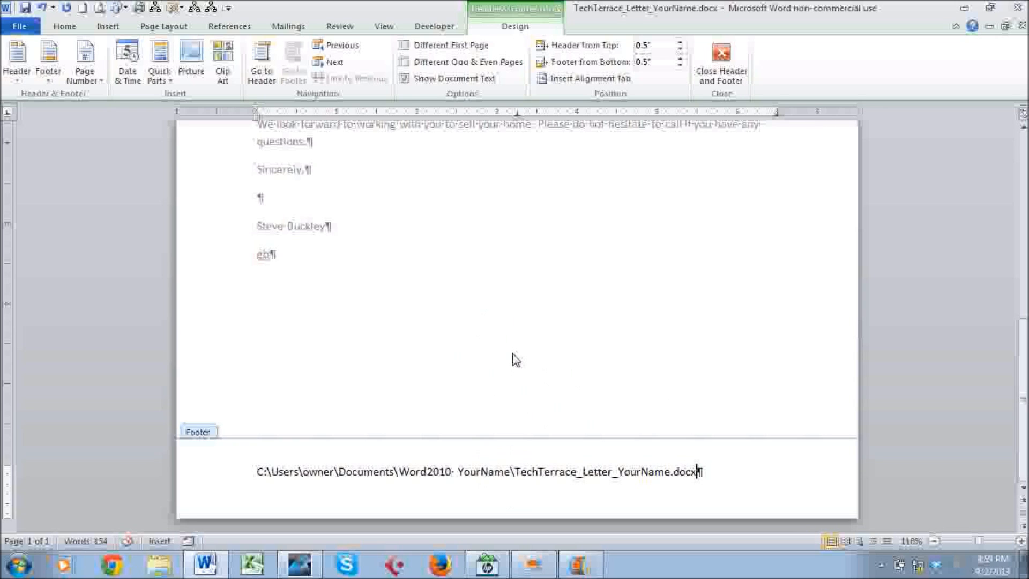
double_click(509, 332)
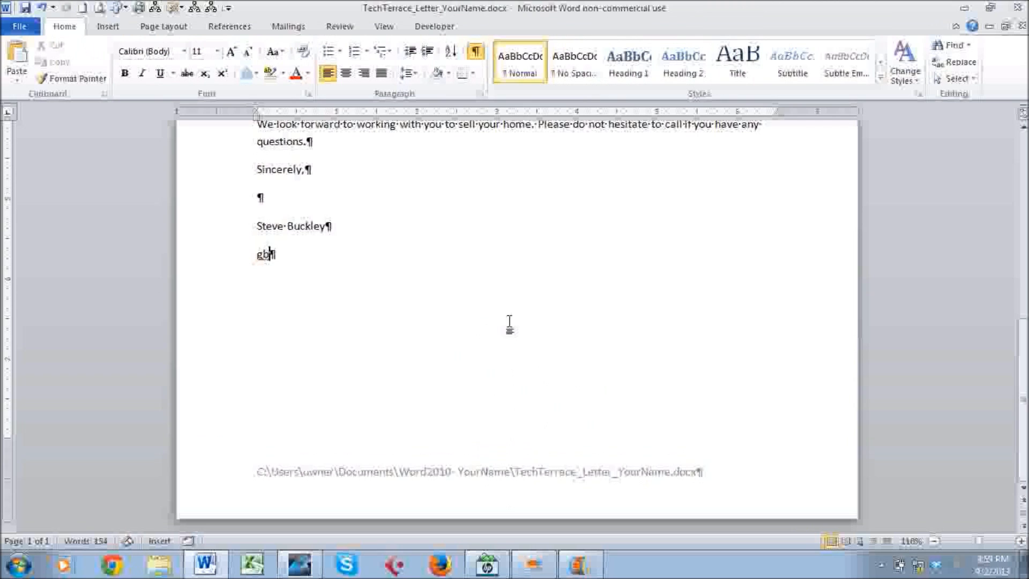
Save the letter and show its print preview with the file-path footer.
click(26, 9)
click(25, 33)
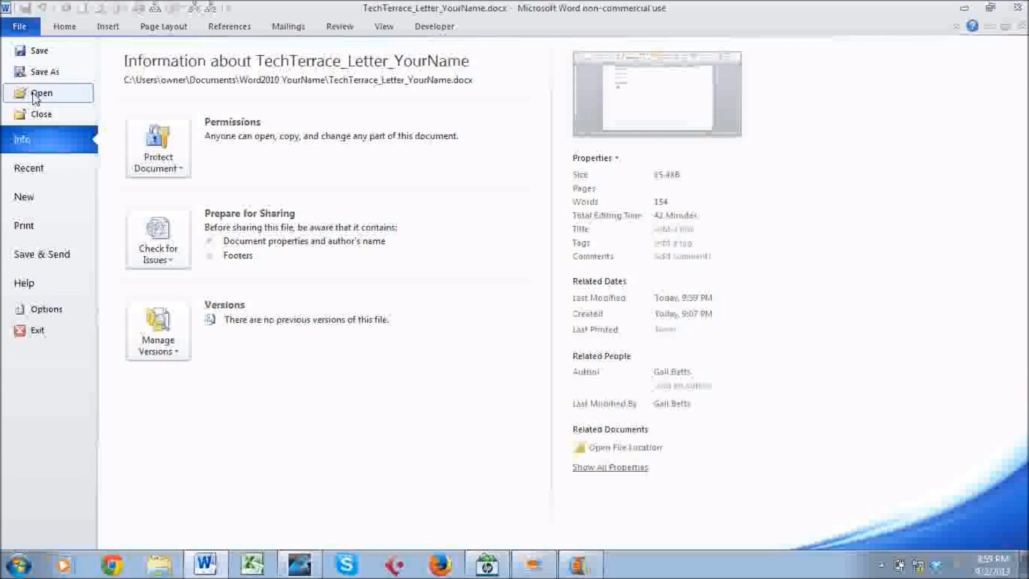
click(23, 227)
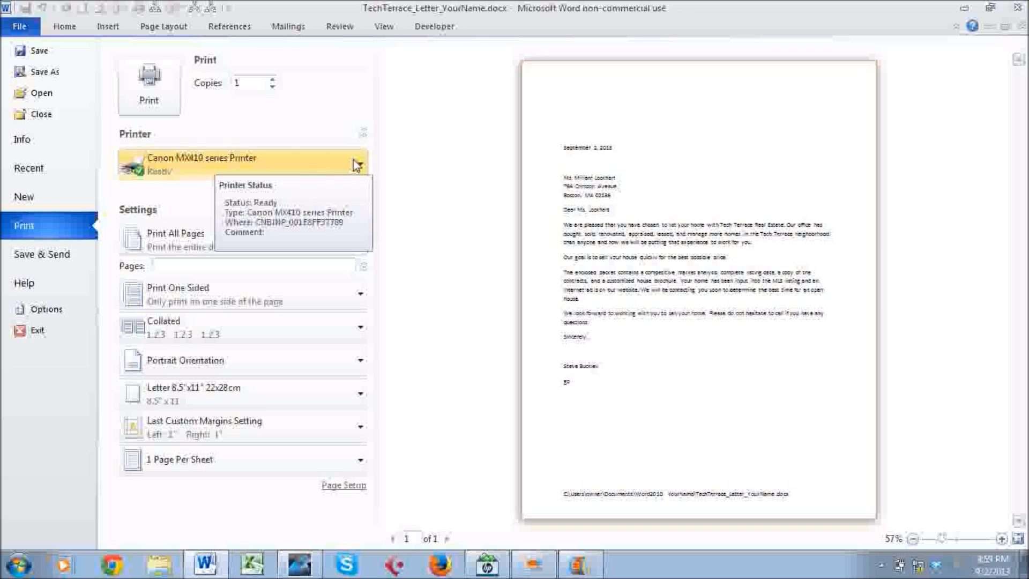
Keep Canon MX410 series Printer, set Pages to 1, and minimize Word.
click(252, 160)
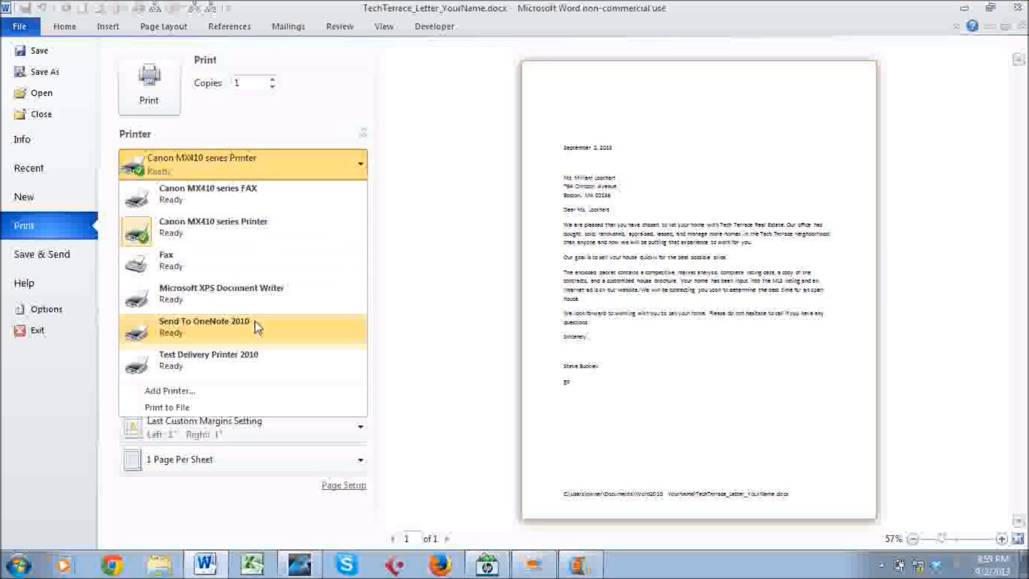
click(271, 129)
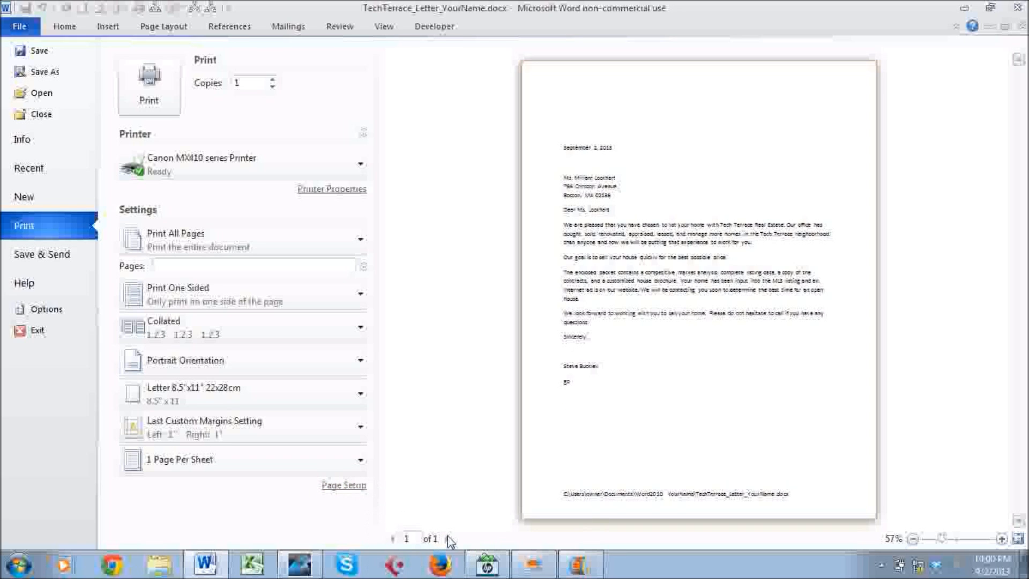
click(300, 266)
text(1)
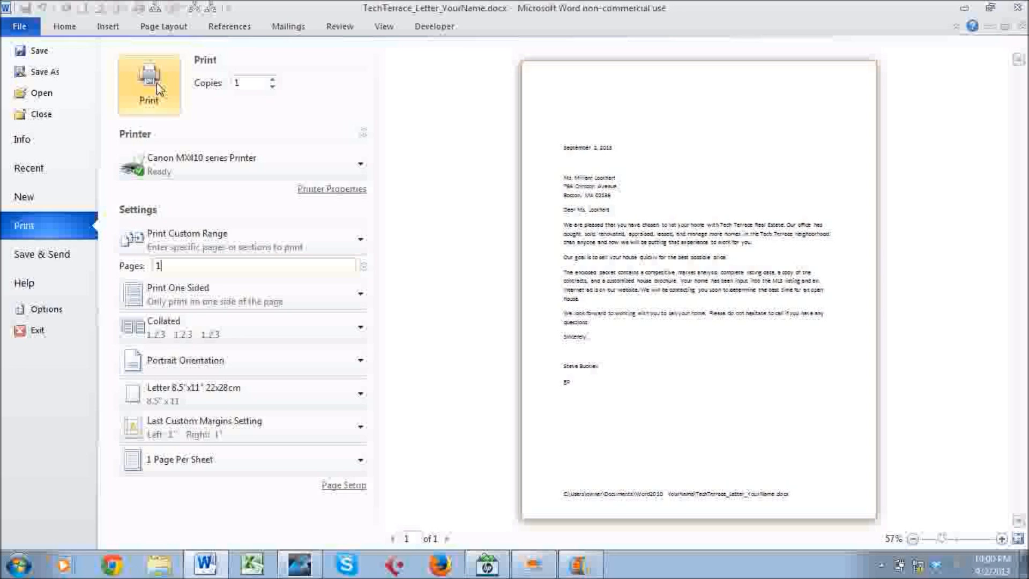
click(300, 567)
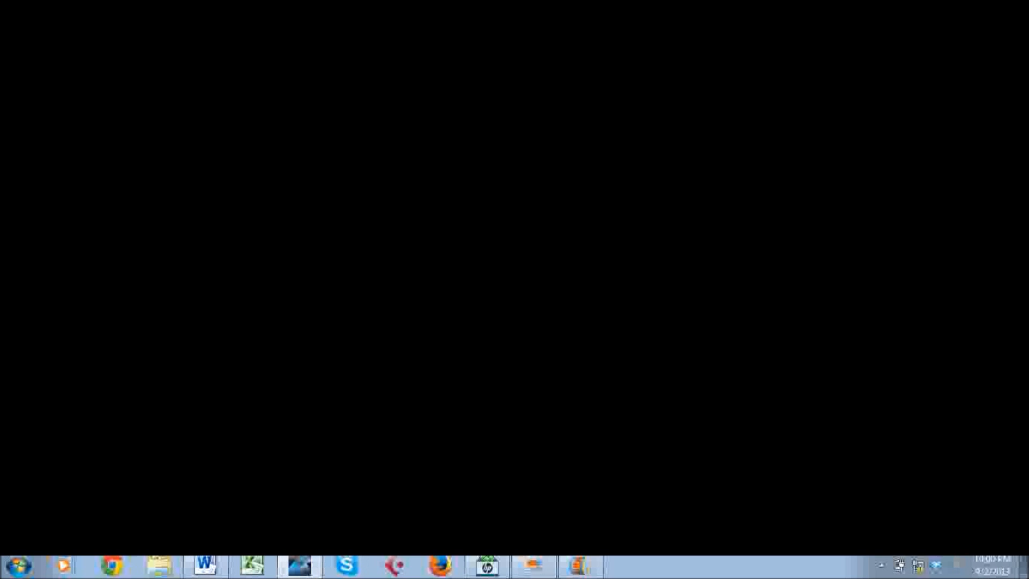